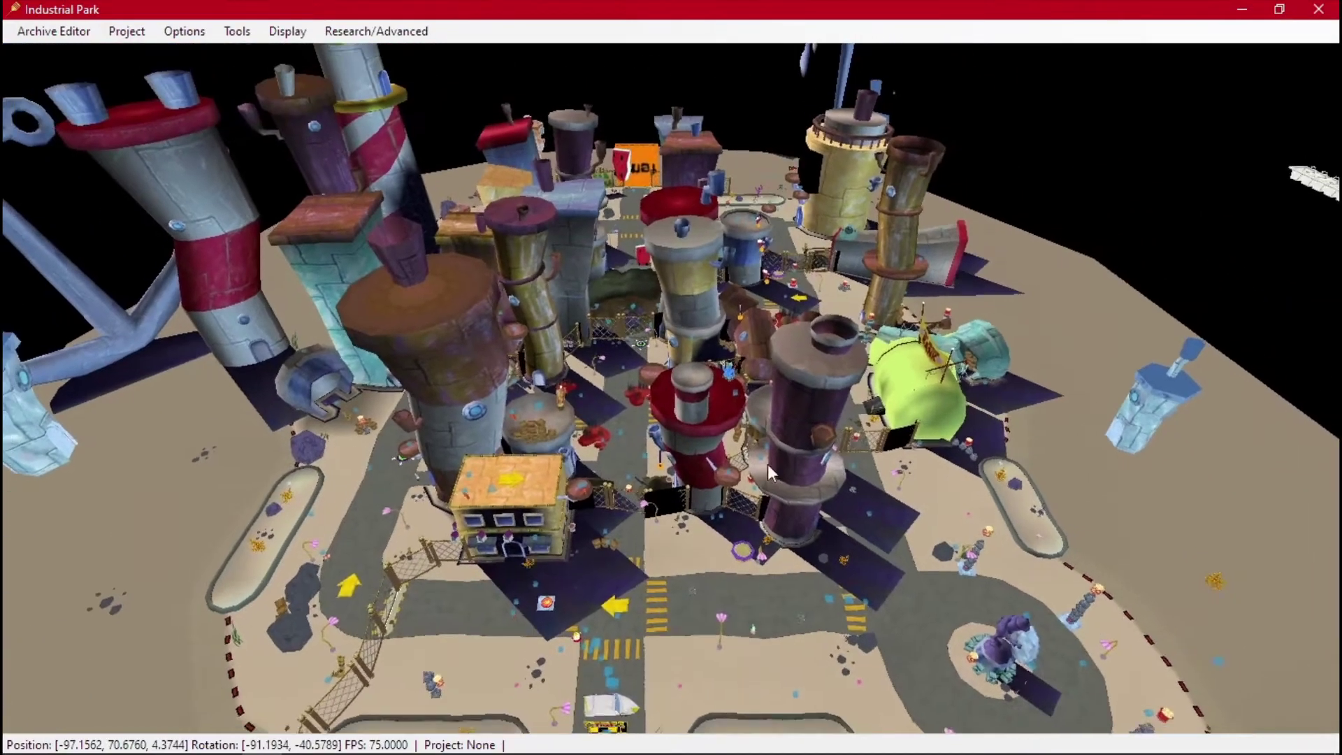
scroll(804, 391, "down", 1)
middle_click_drag(805, 392, 807, 366)
right_click_drag(807, 366, 699, 372)
scroll(699, 372, "up", 3)
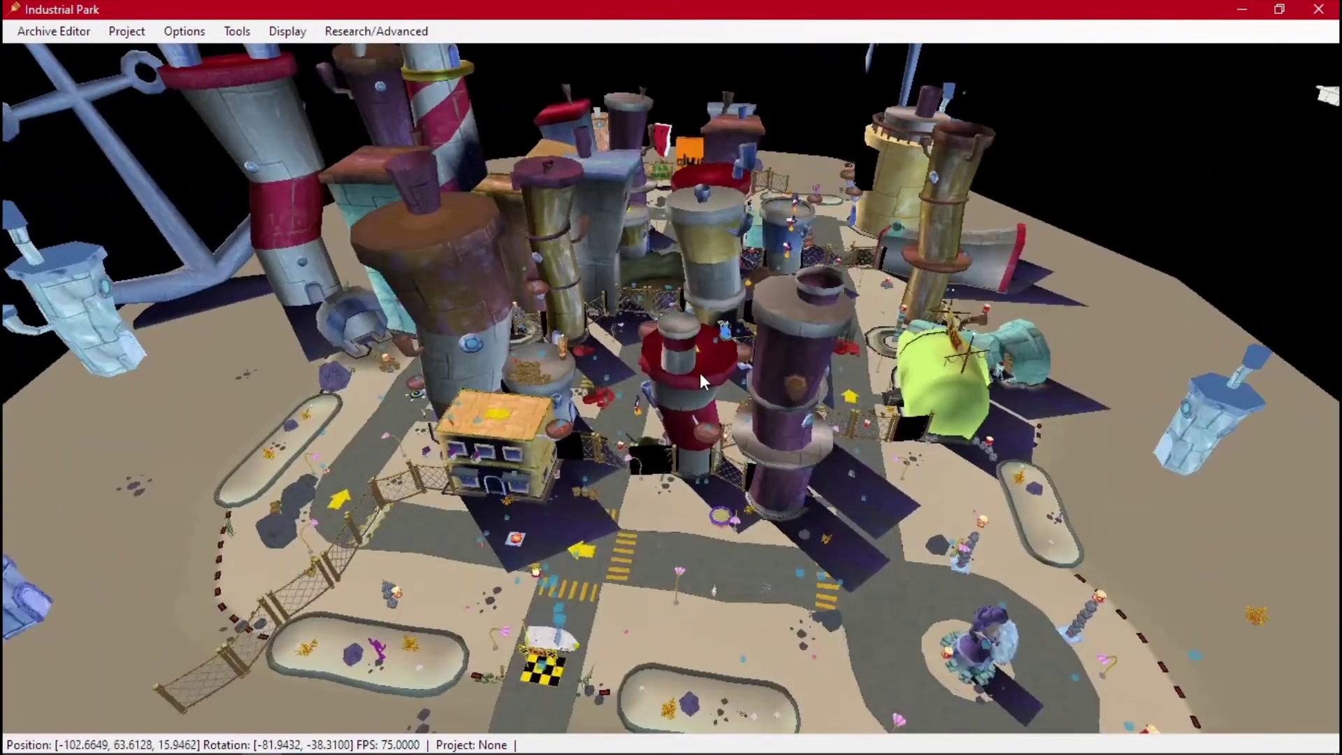
middle_click_drag(700, 372, 699, 448)
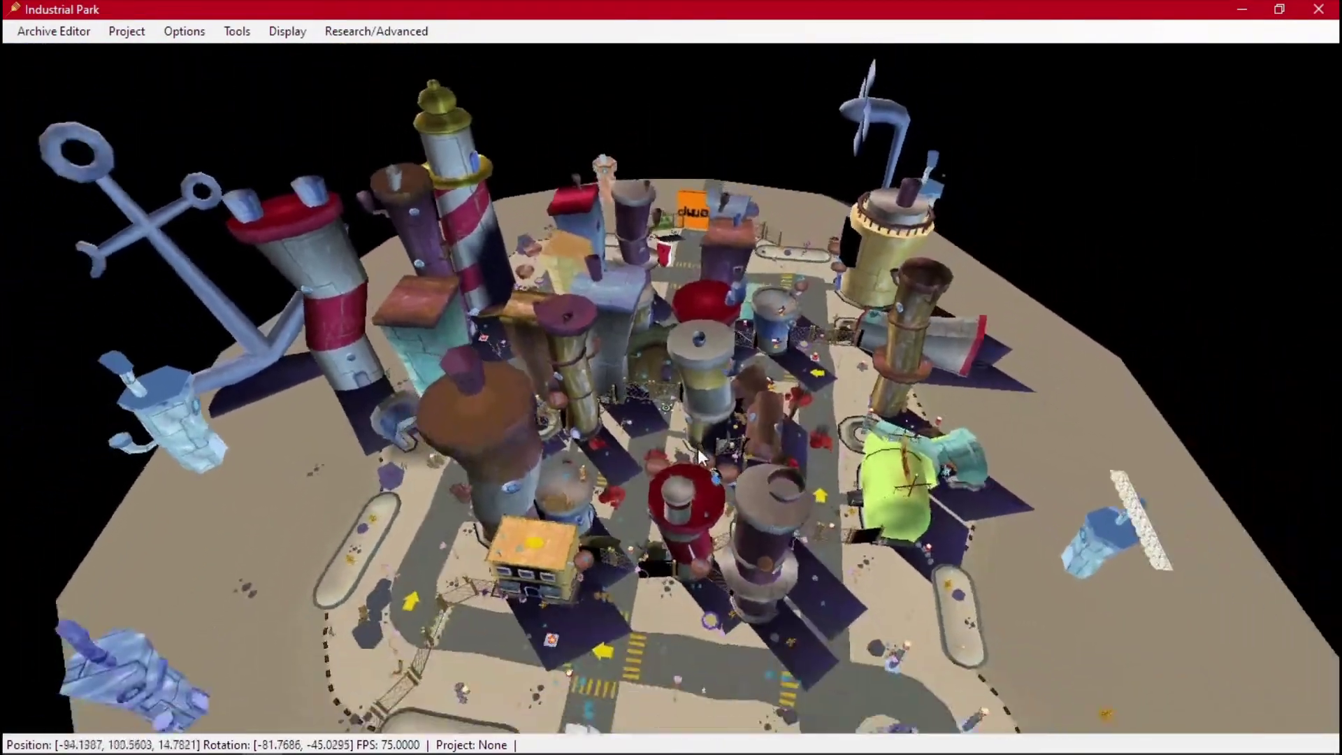
scroll(698, 447, "down", 5)
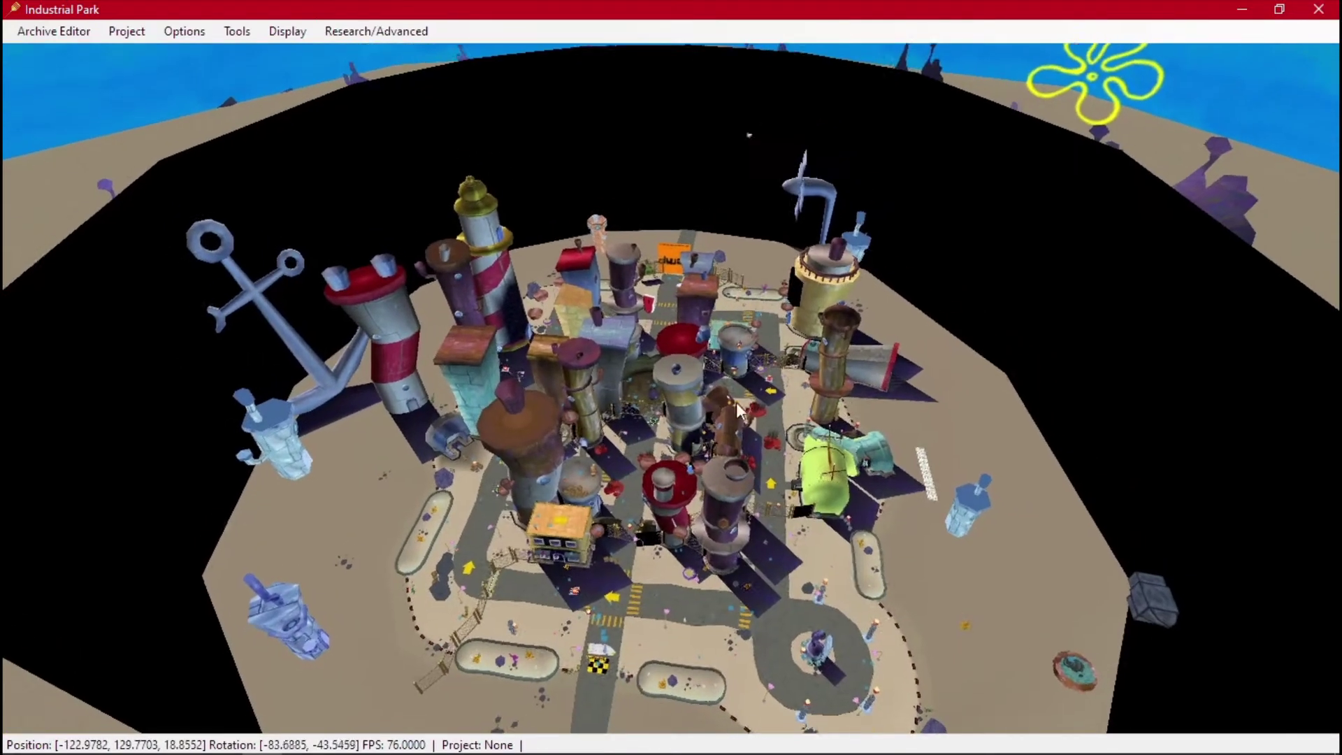
right_click_drag(738, 409, 712, 420)
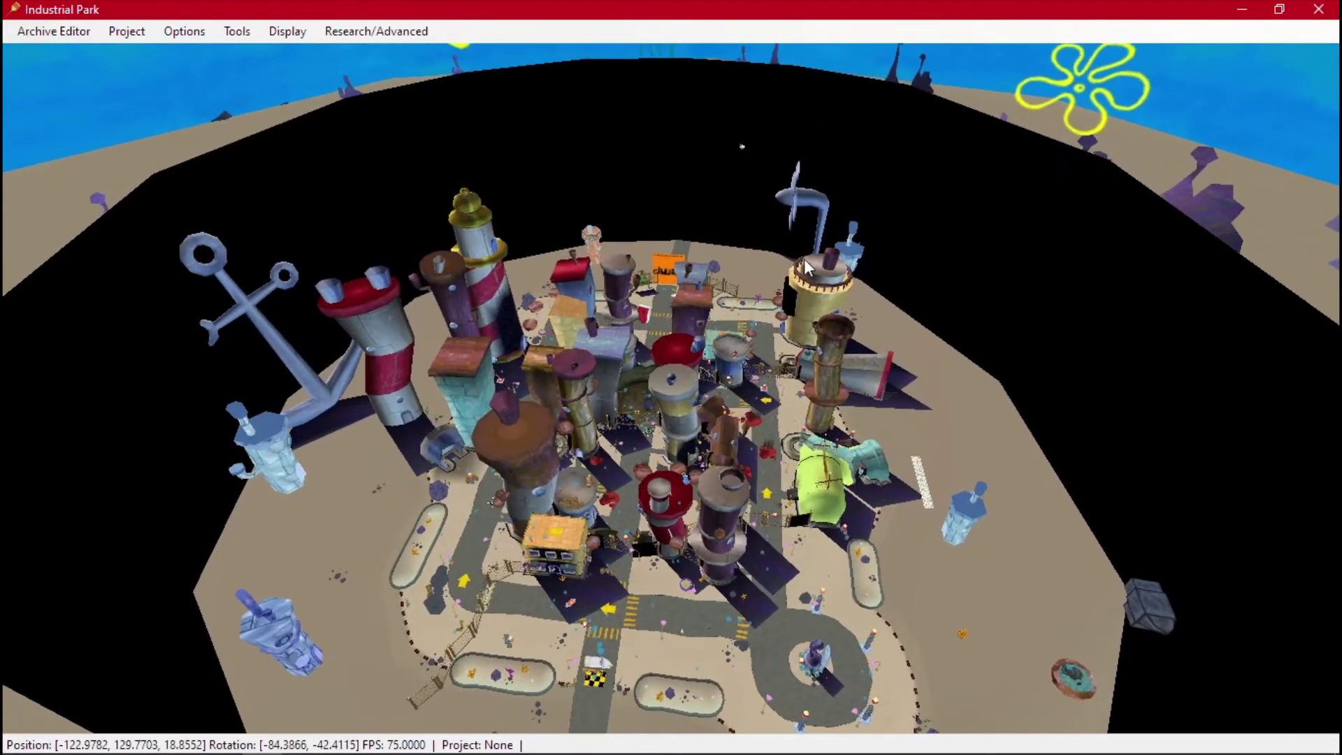
Step: Open the bb01.HOP archive for editing and move its window clear of the level's edge
left_click(43, 32)
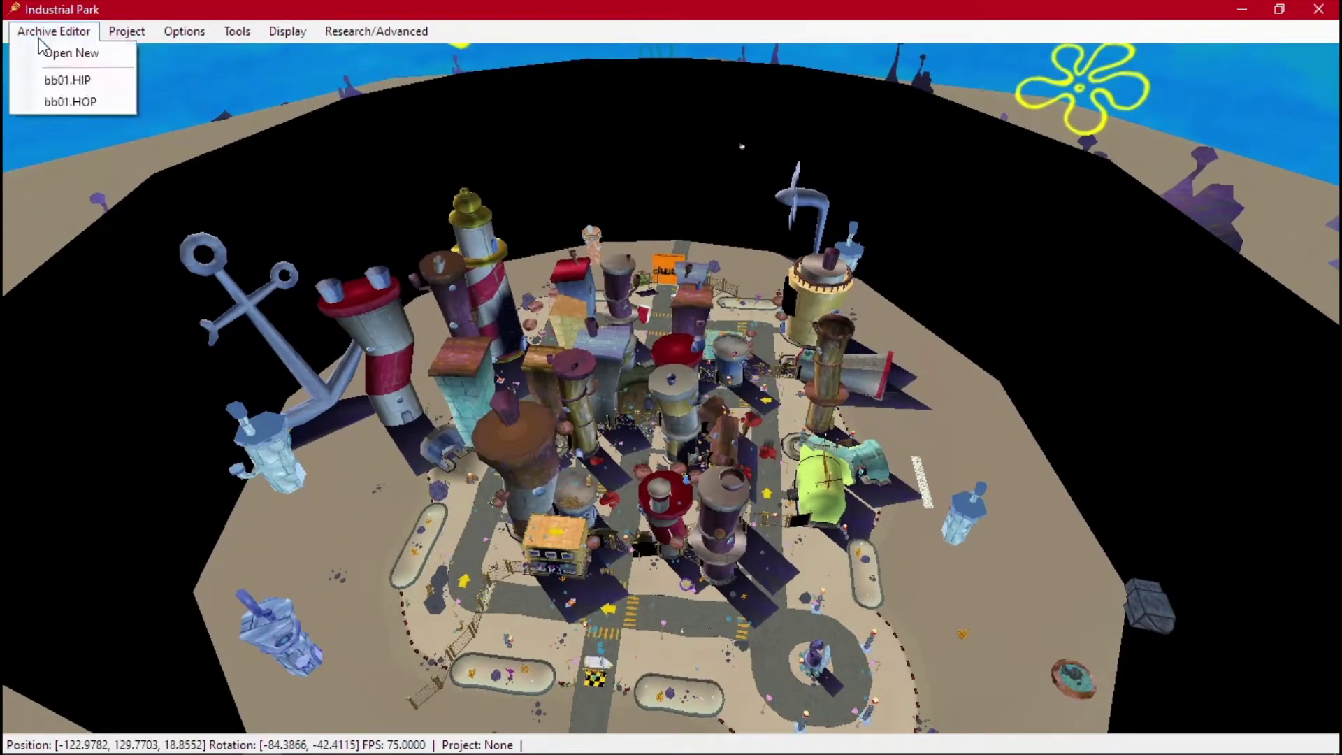
left_click(73, 103)
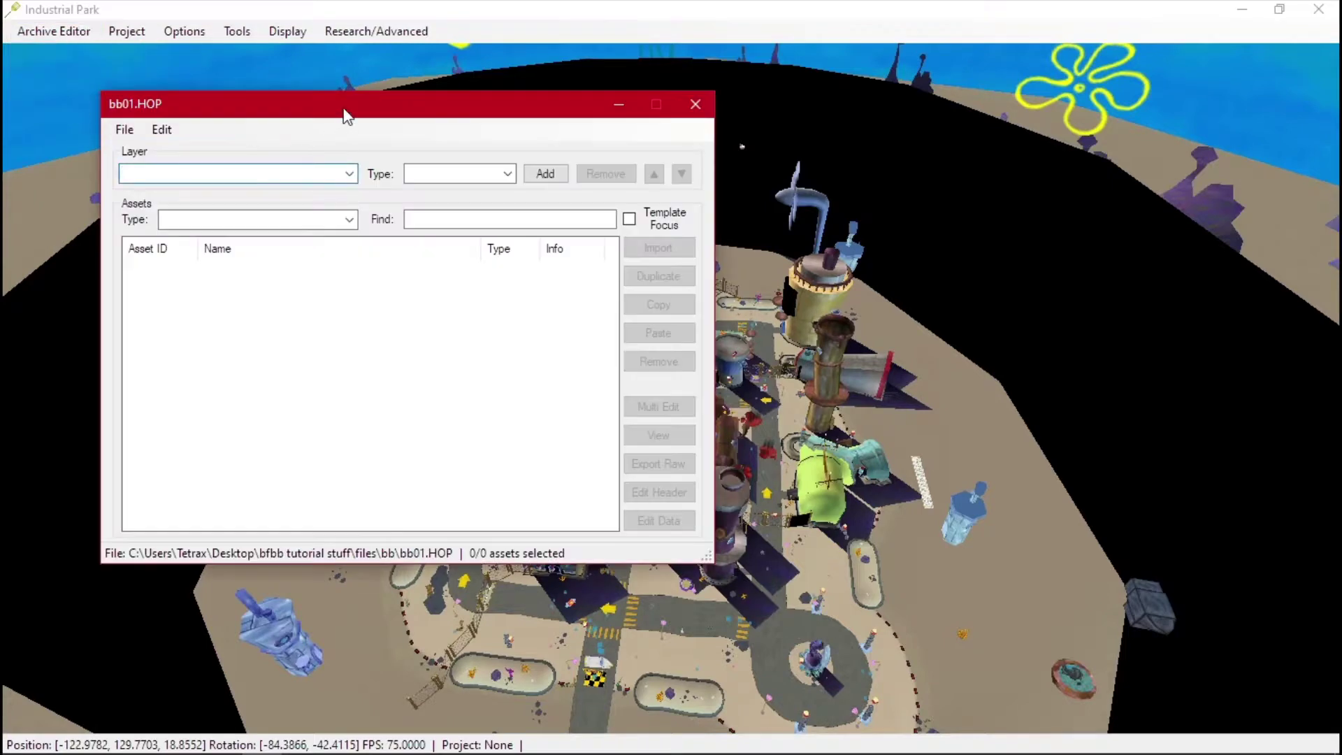
left_click_drag(342, 102, 551, 78)
Step: Organize the layers of the bb01.HOP archive and list the assets of its BSP layer
left_click(554, 146)
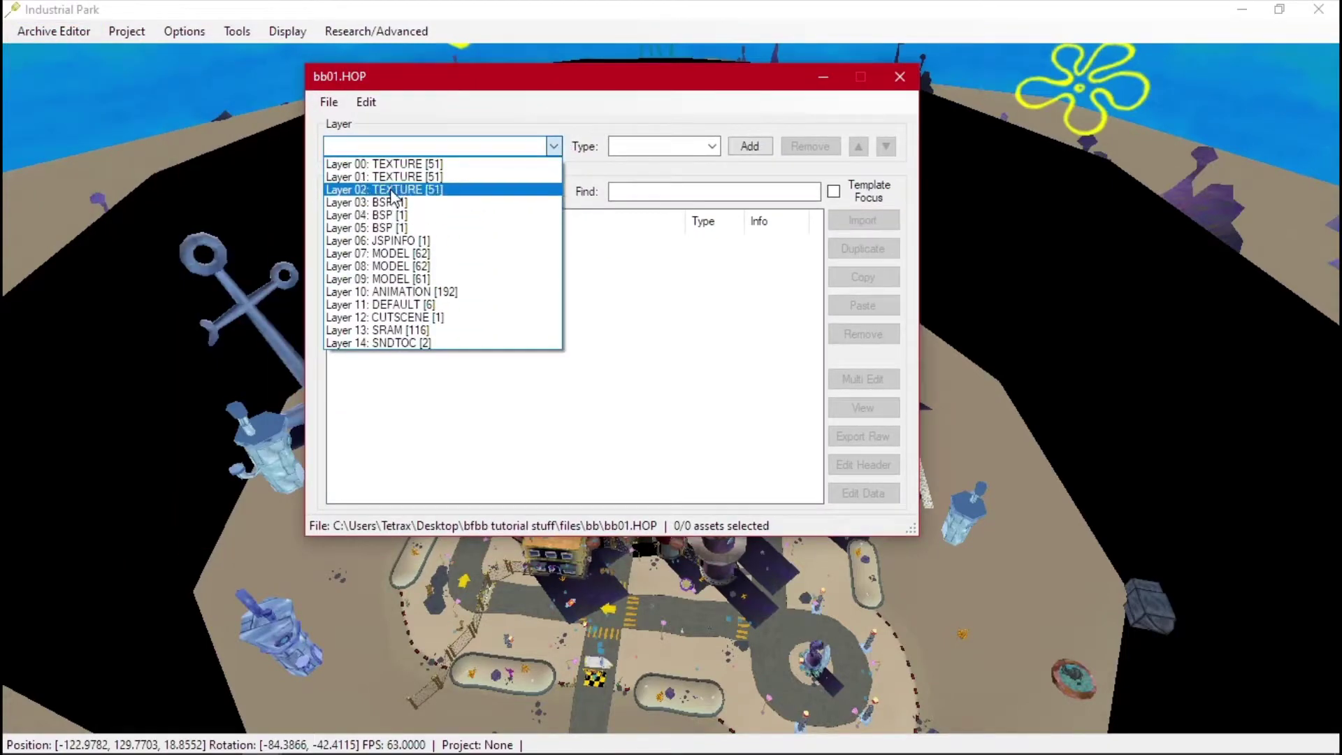
left_click(365, 102)
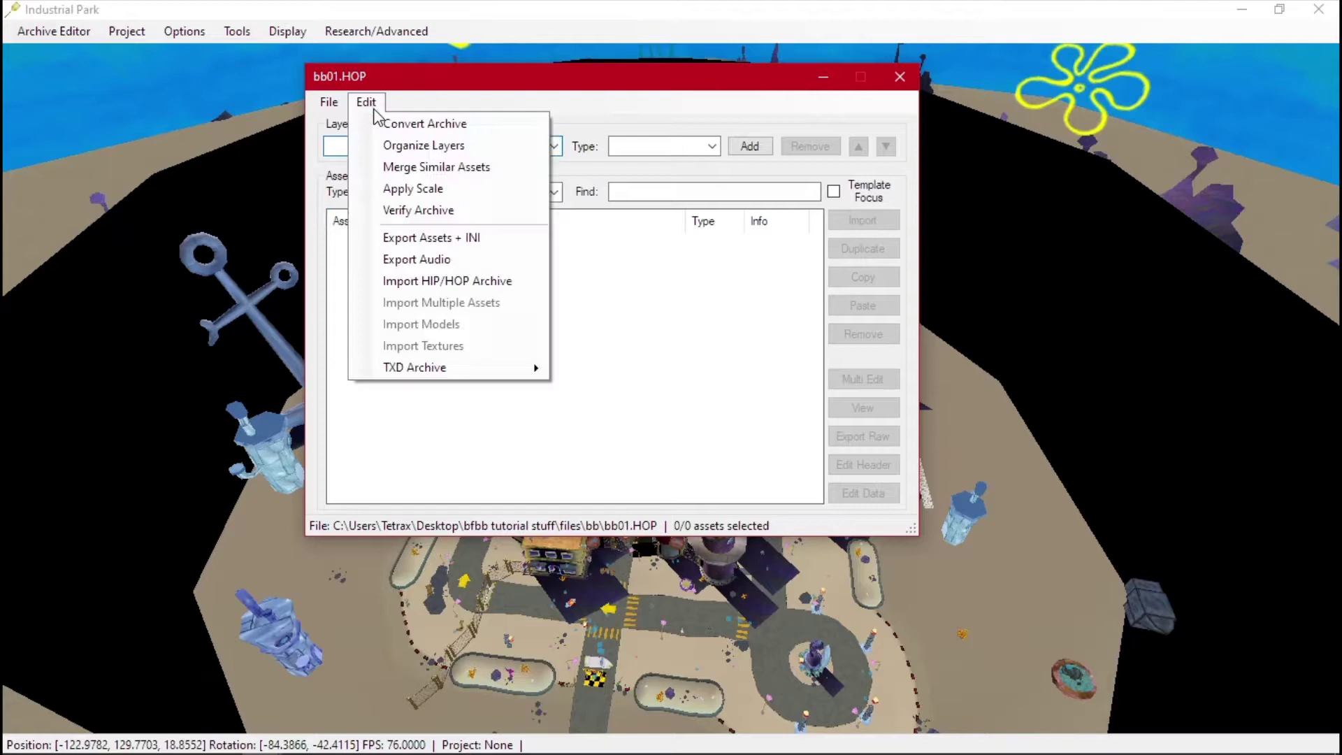
left_click(539, 143)
left_click(556, 146)
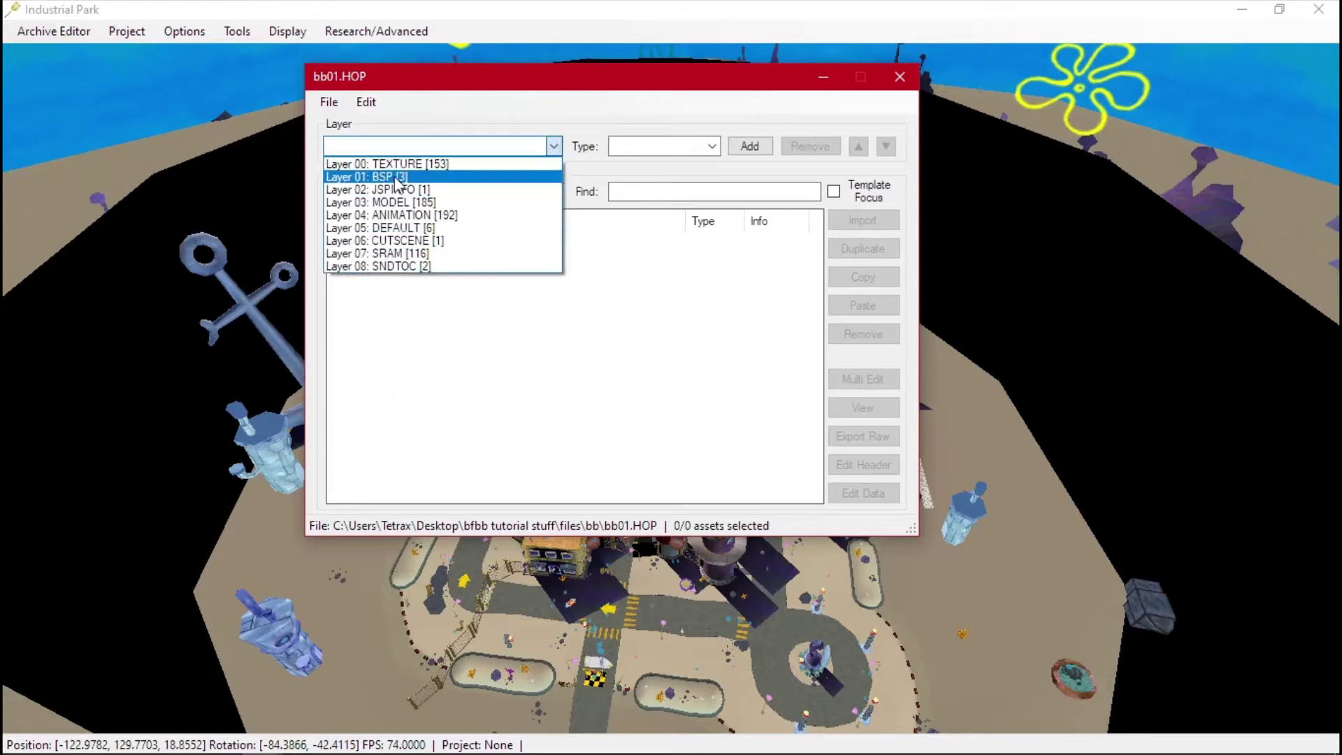
left_click(490, 174)
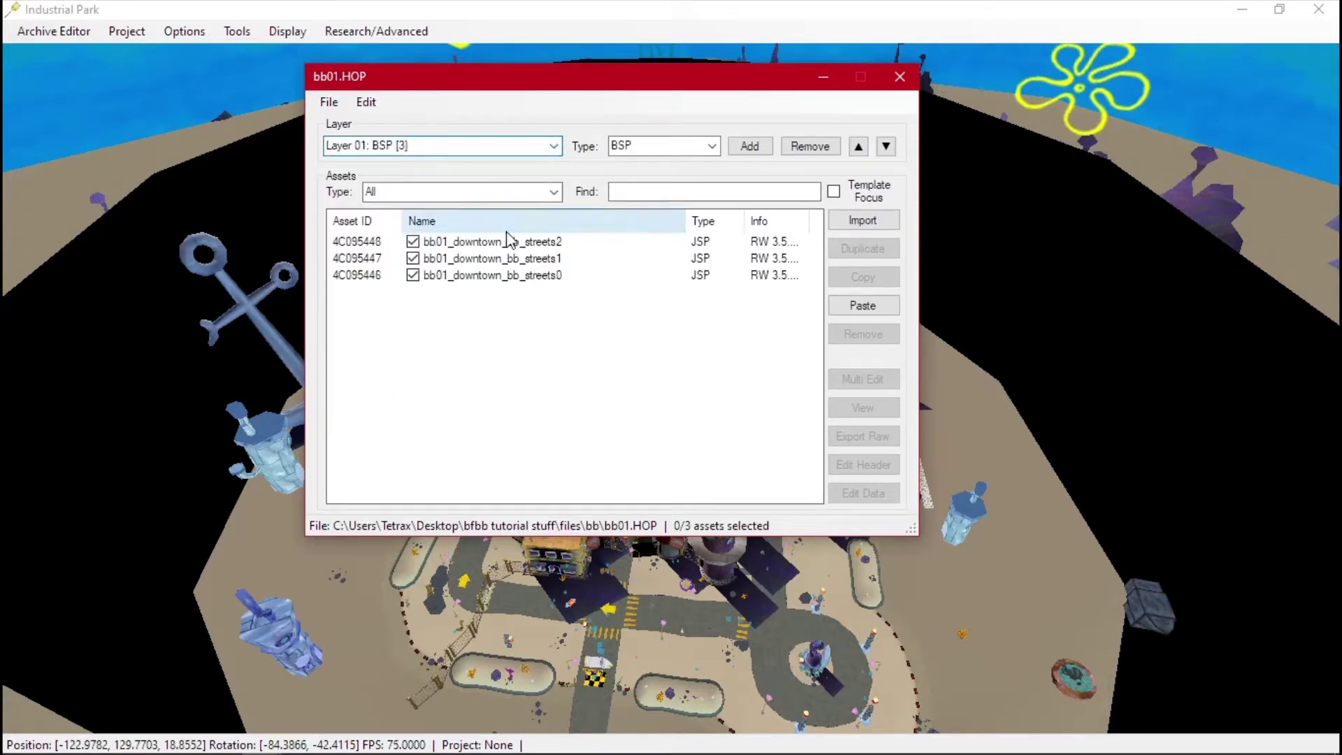
Step: Examine which parts of the level geometry belong to each of the three downtown streets JSP assets
left_click(535, 244)
middle_click(1109, 347)
key("s")
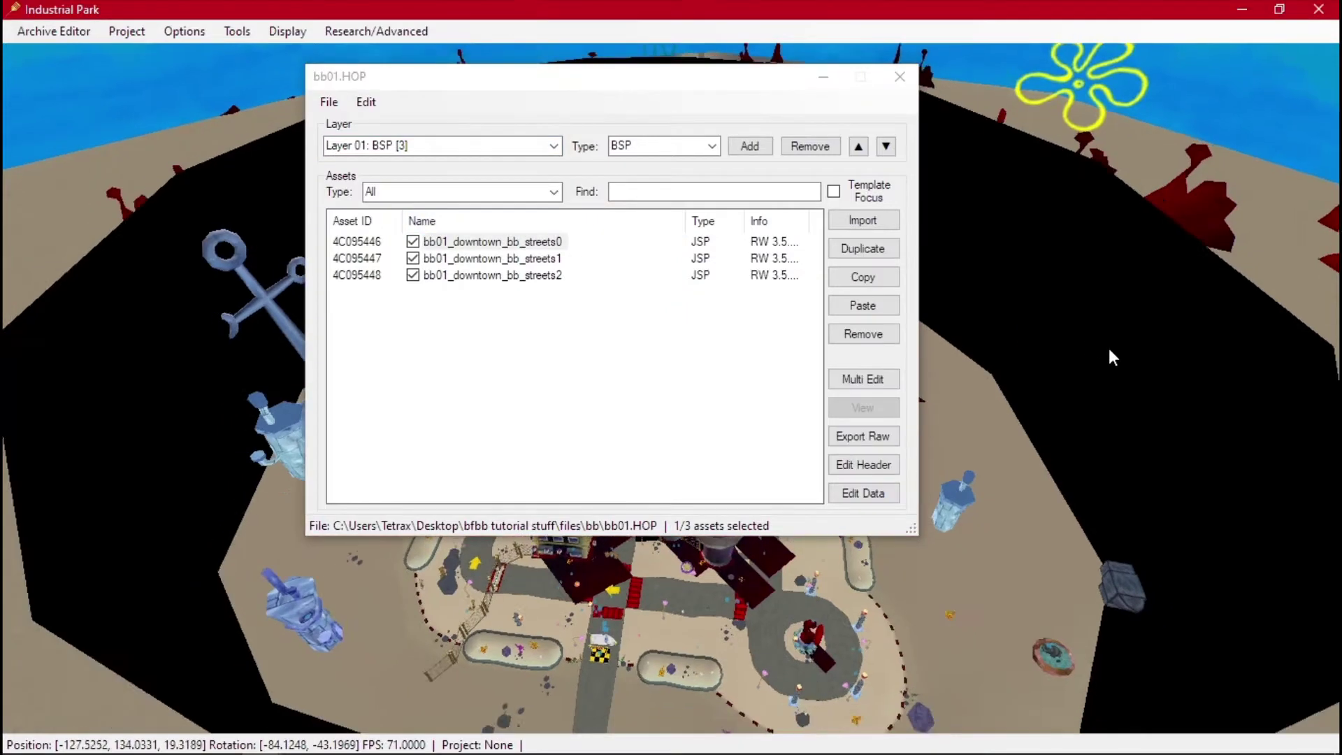
key("a")
left_click(507, 249)
left_click(516, 260)
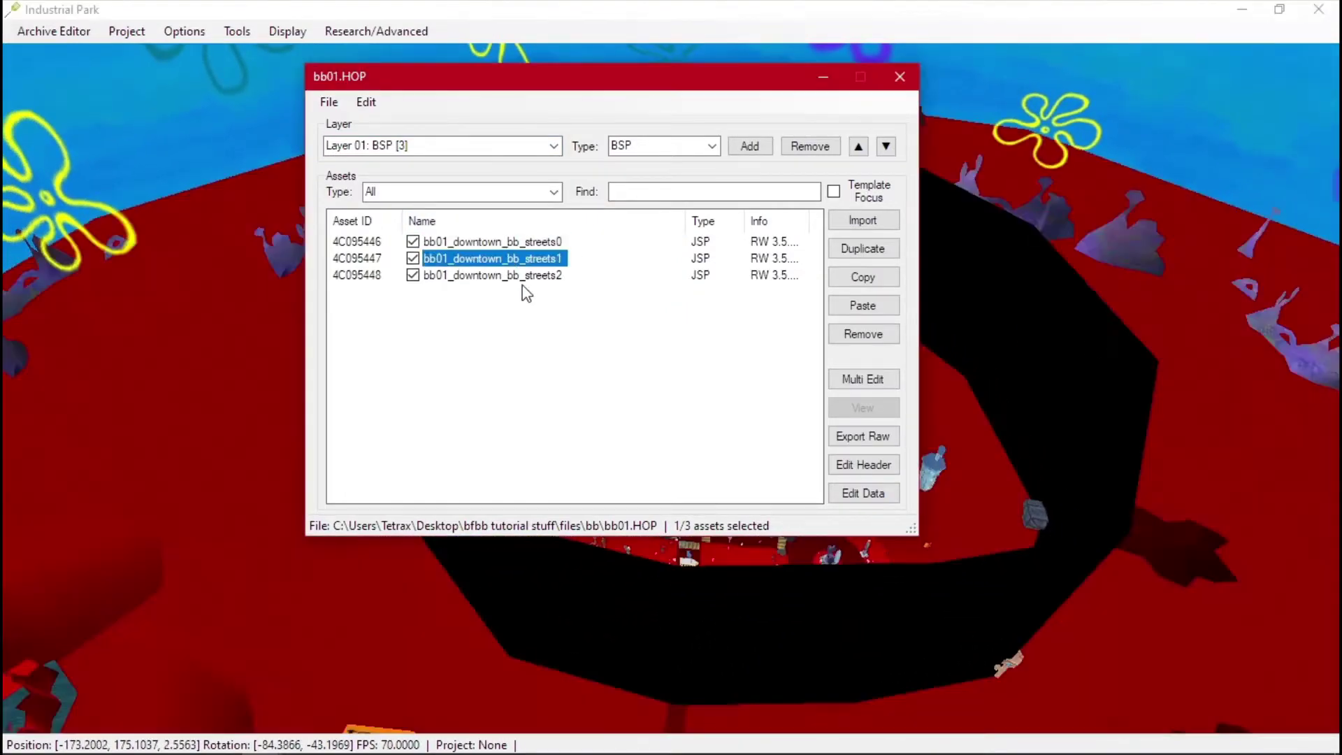
left_click(523, 277)
left_click(537, 254)
Step: Open the data of bb01_downtown_bb_streets0 and enable exporting its textures
left_click(548, 244)
left_click(893, 493)
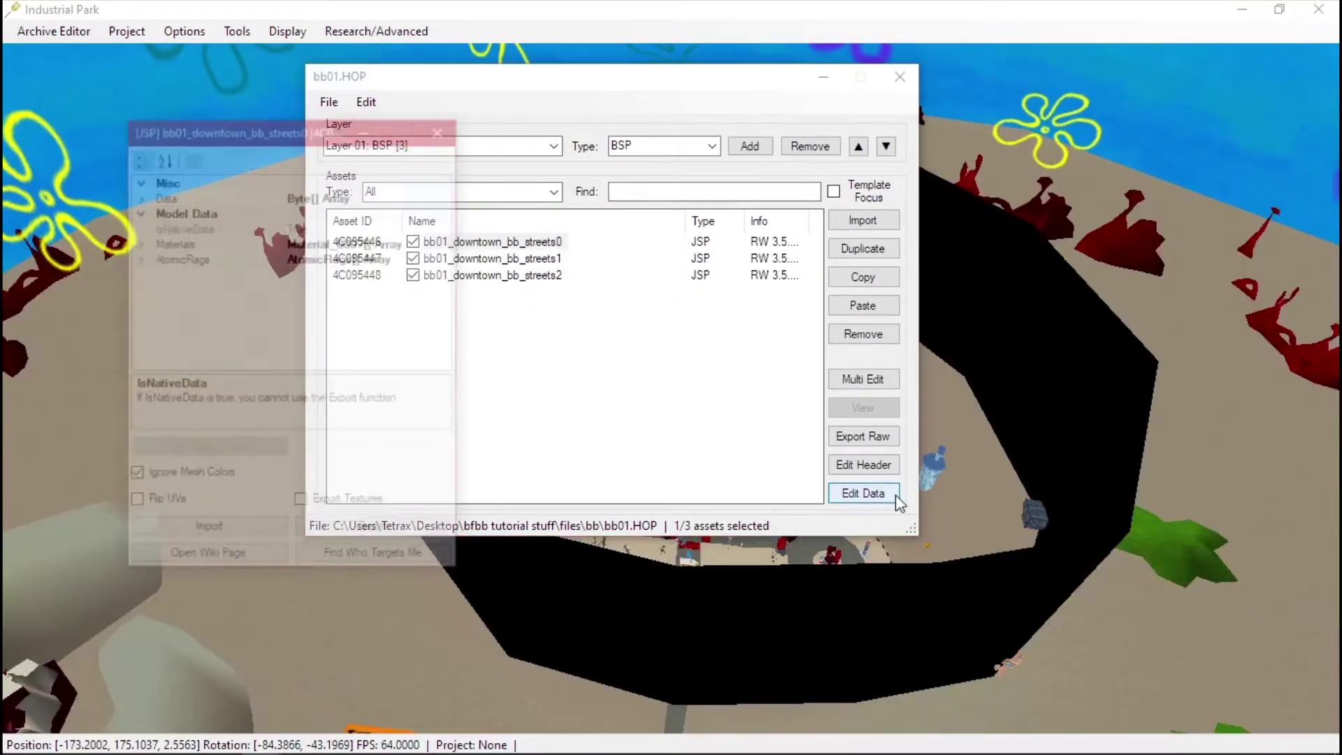
left_click(348, 506)
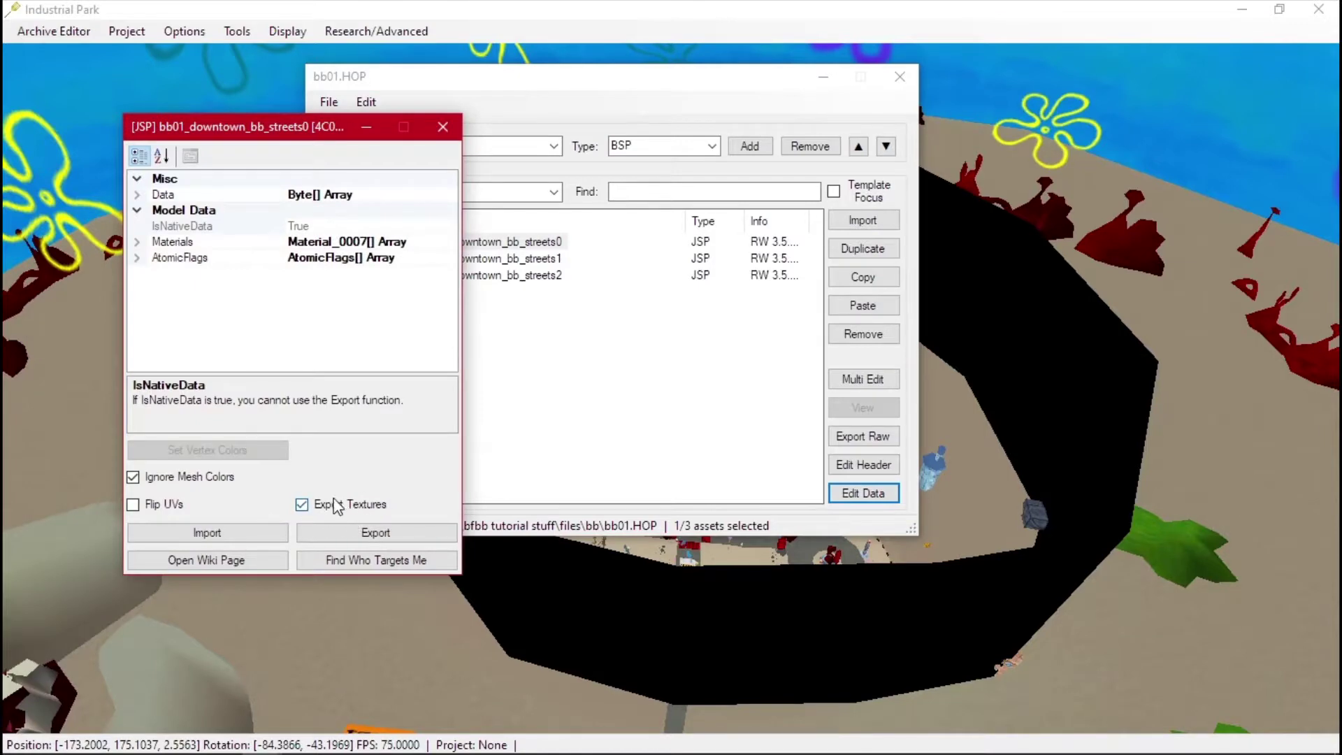
Step: Export the bb01_downtown_bb_streets0 model in COLLADA format as 1.dae into the level folder on the Desktop
left_click(361, 543)
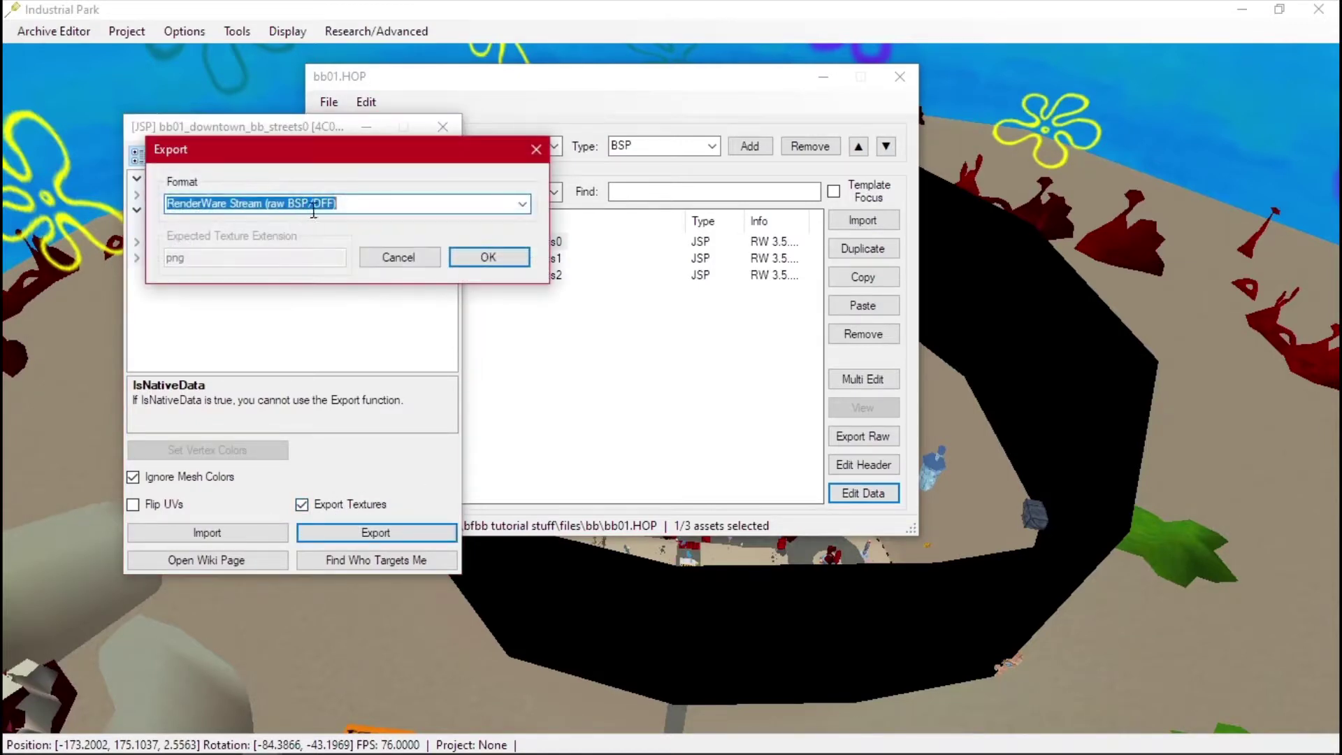
scroll(312, 209, "down", 1)
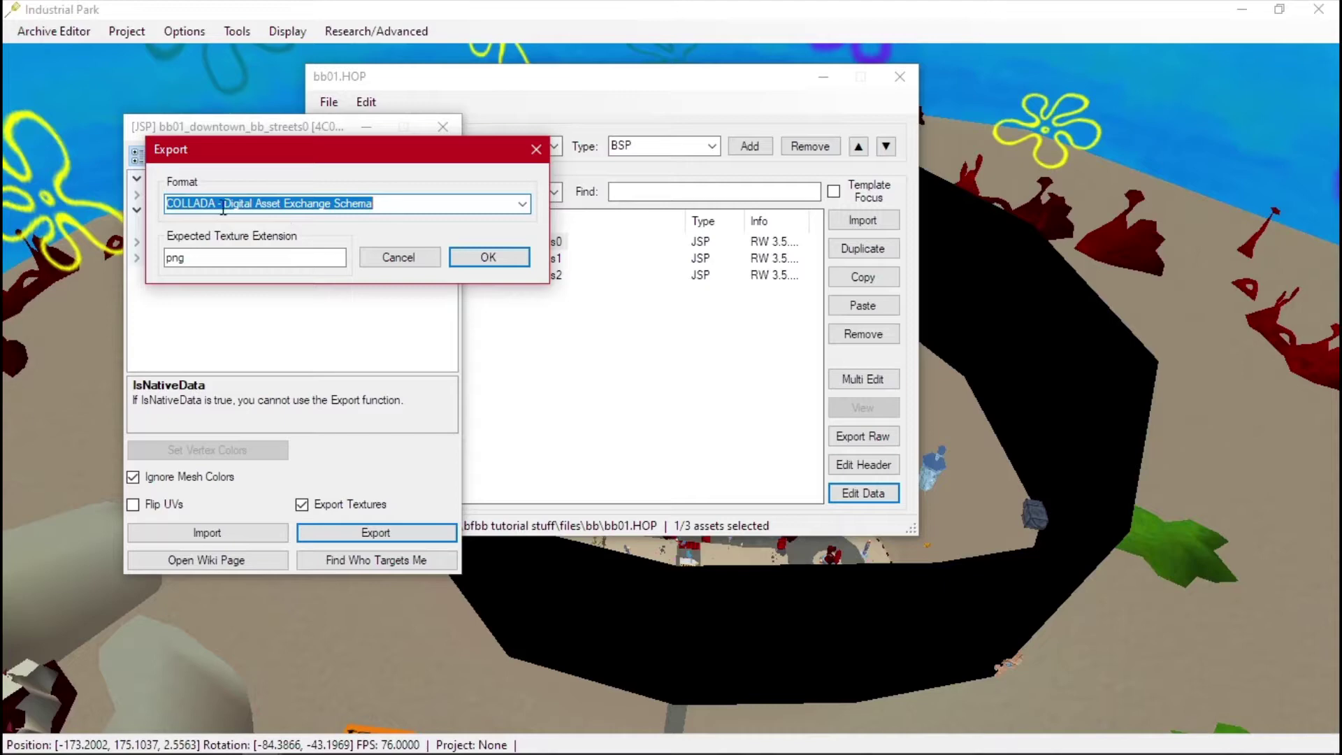
left_click(482, 256)
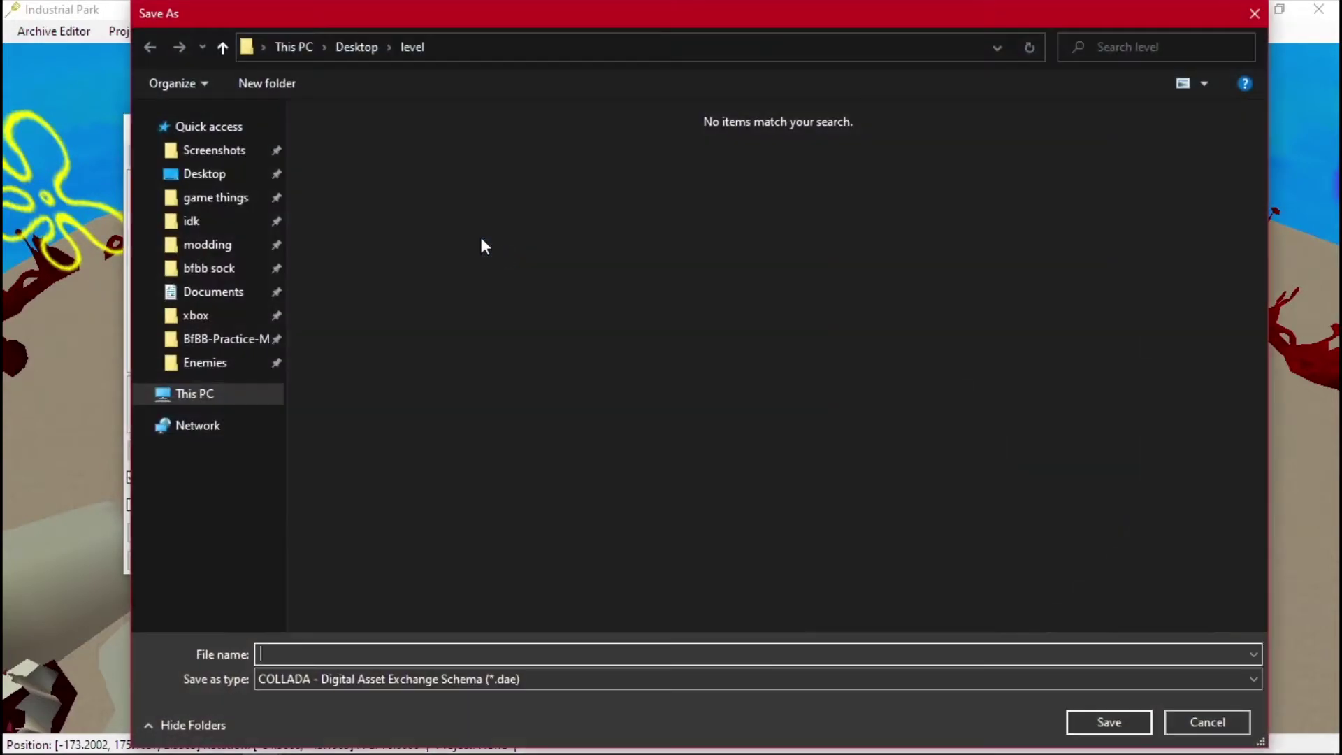
left_click(358, 48)
double_click(668, 178)
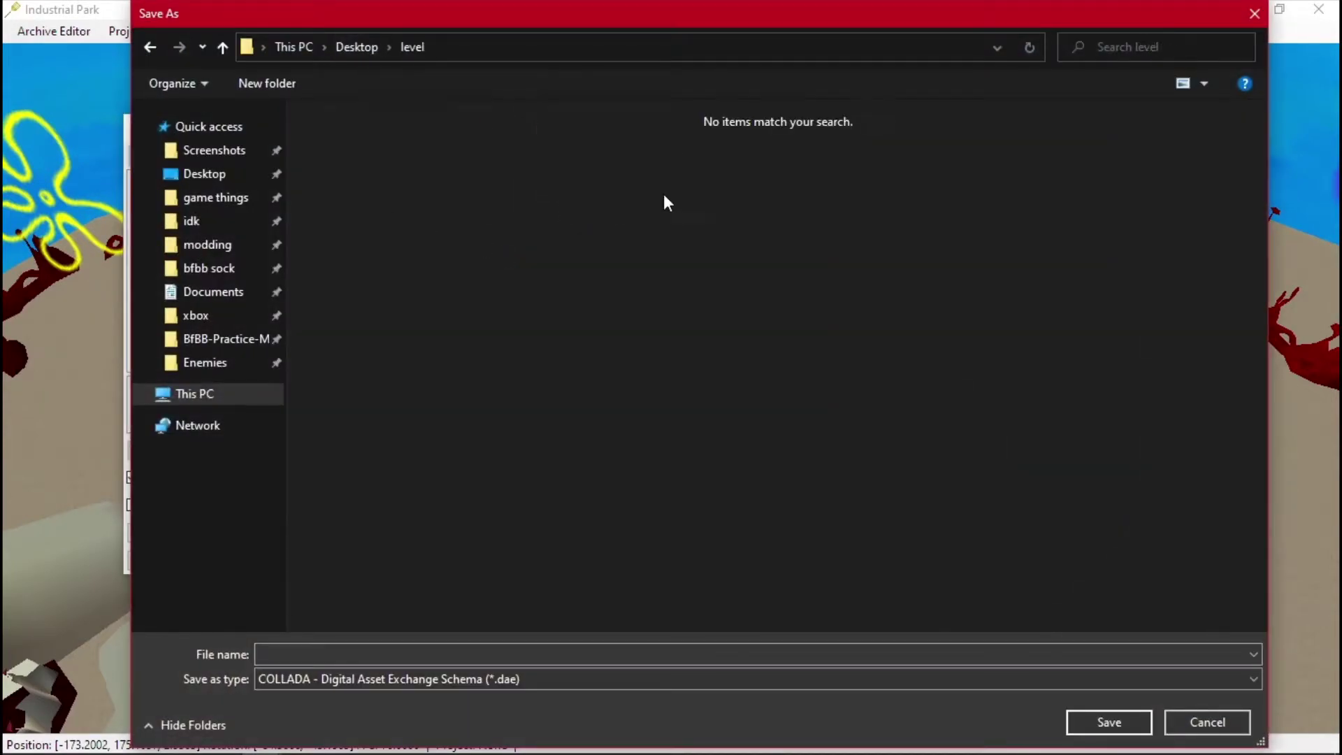
left_click(1147, 730)
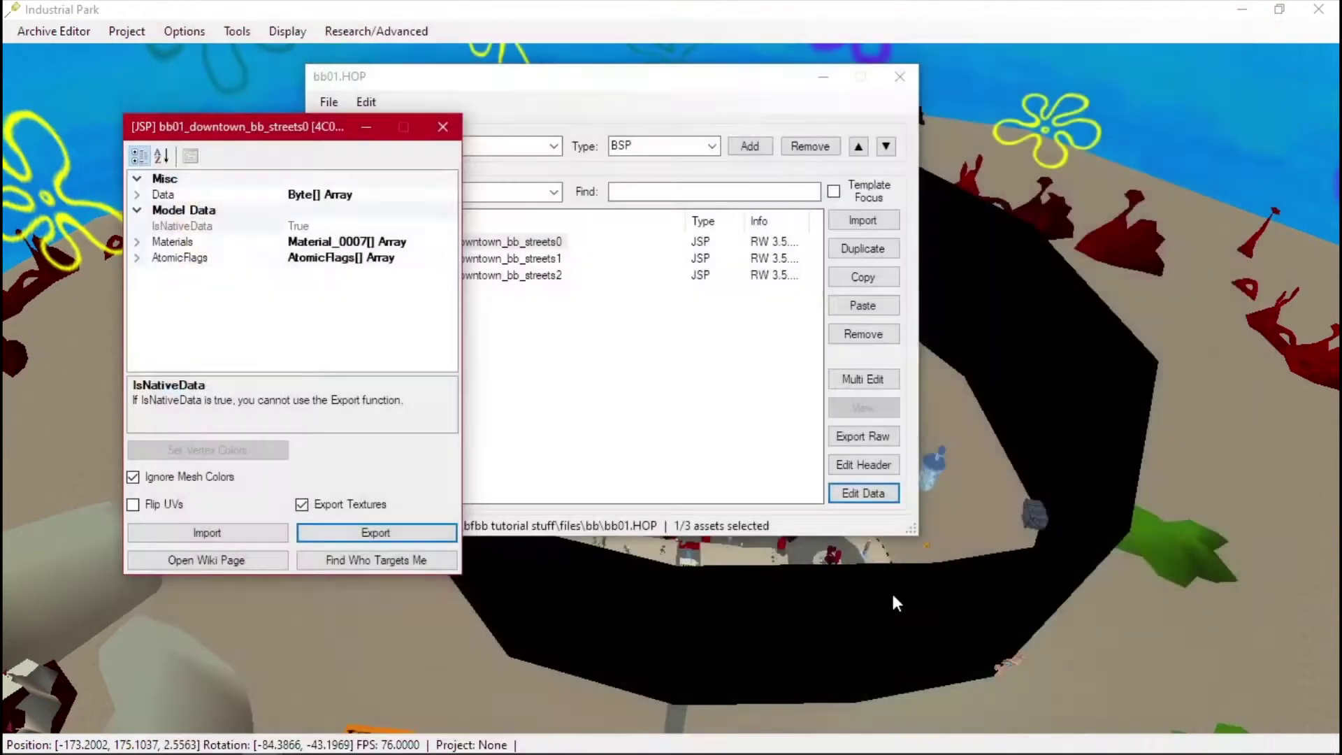
left_click(442, 127)
Step: Export bb01_downtown_bb_streets1 with its textures in COLLADA format as 2.dae into the level folder
left_click(558, 258)
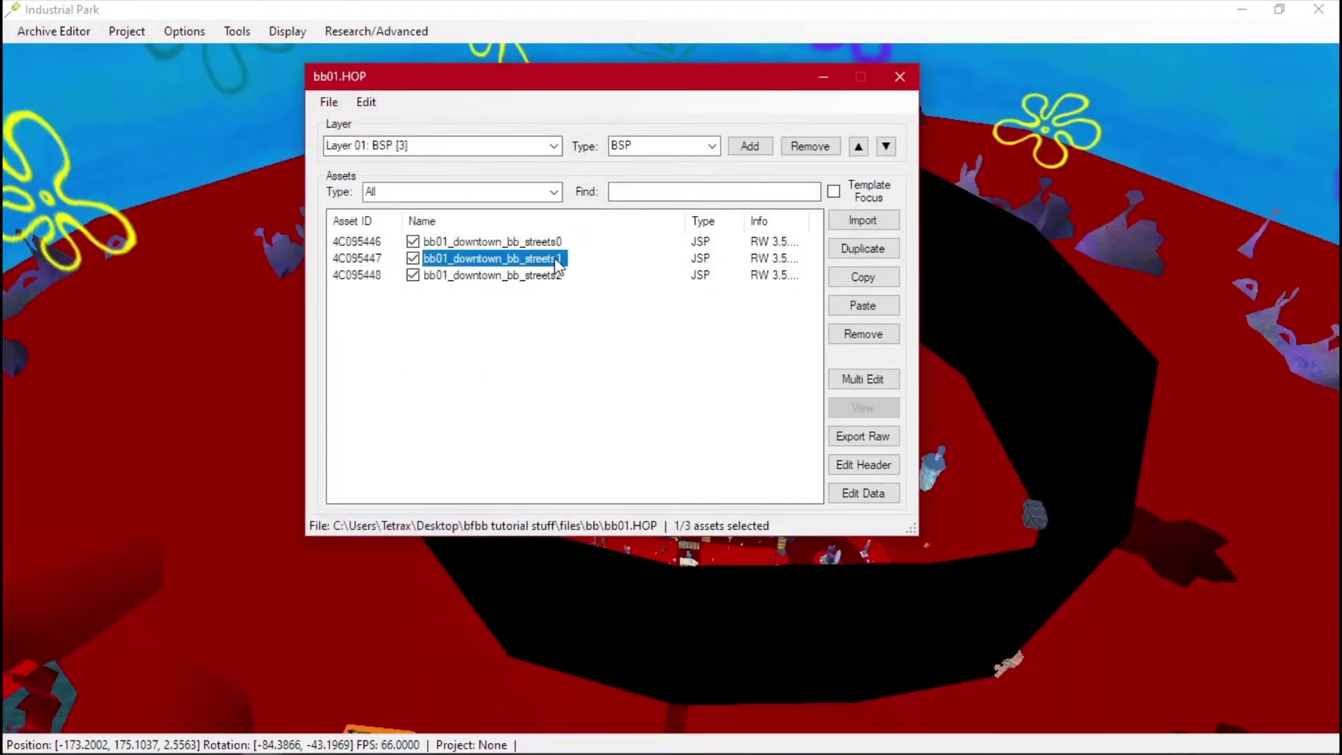
left_click(879, 498)
left_click(347, 550)
left_click(421, 577)
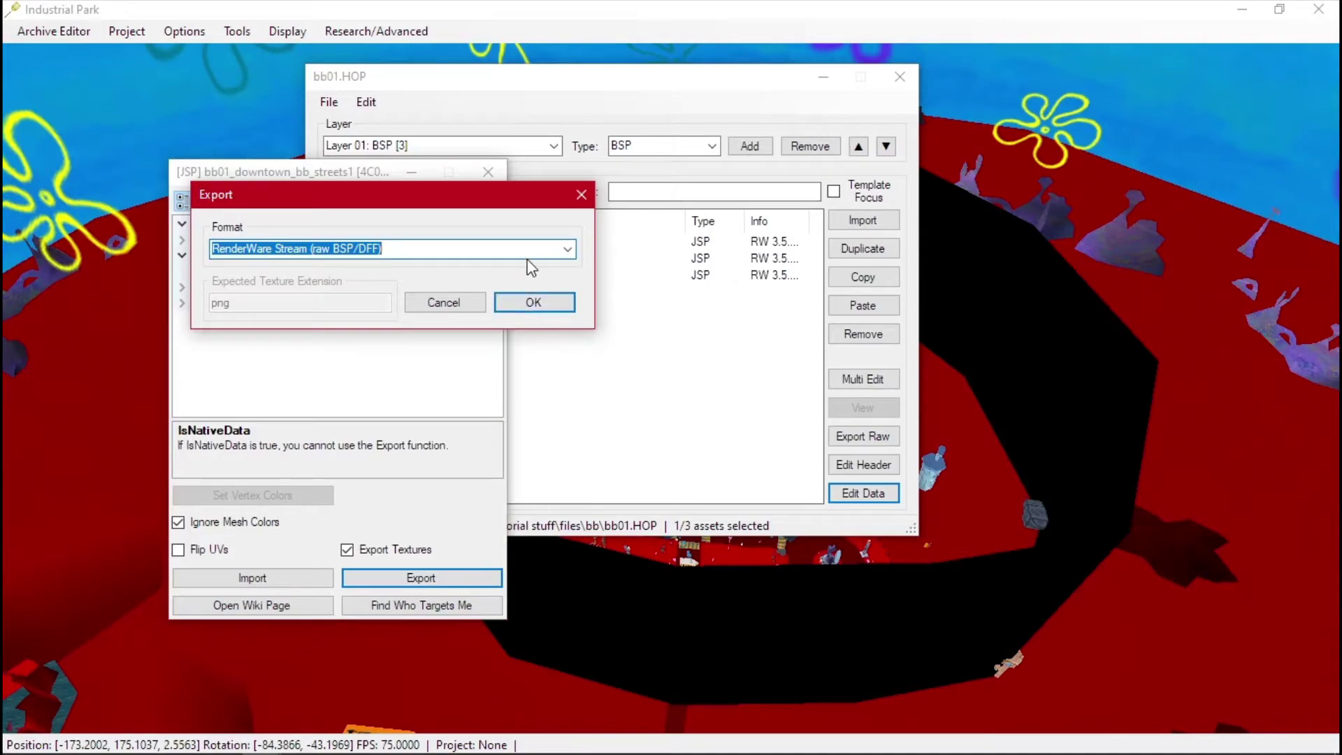
key("Down")
left_click(533, 302)
type("2")
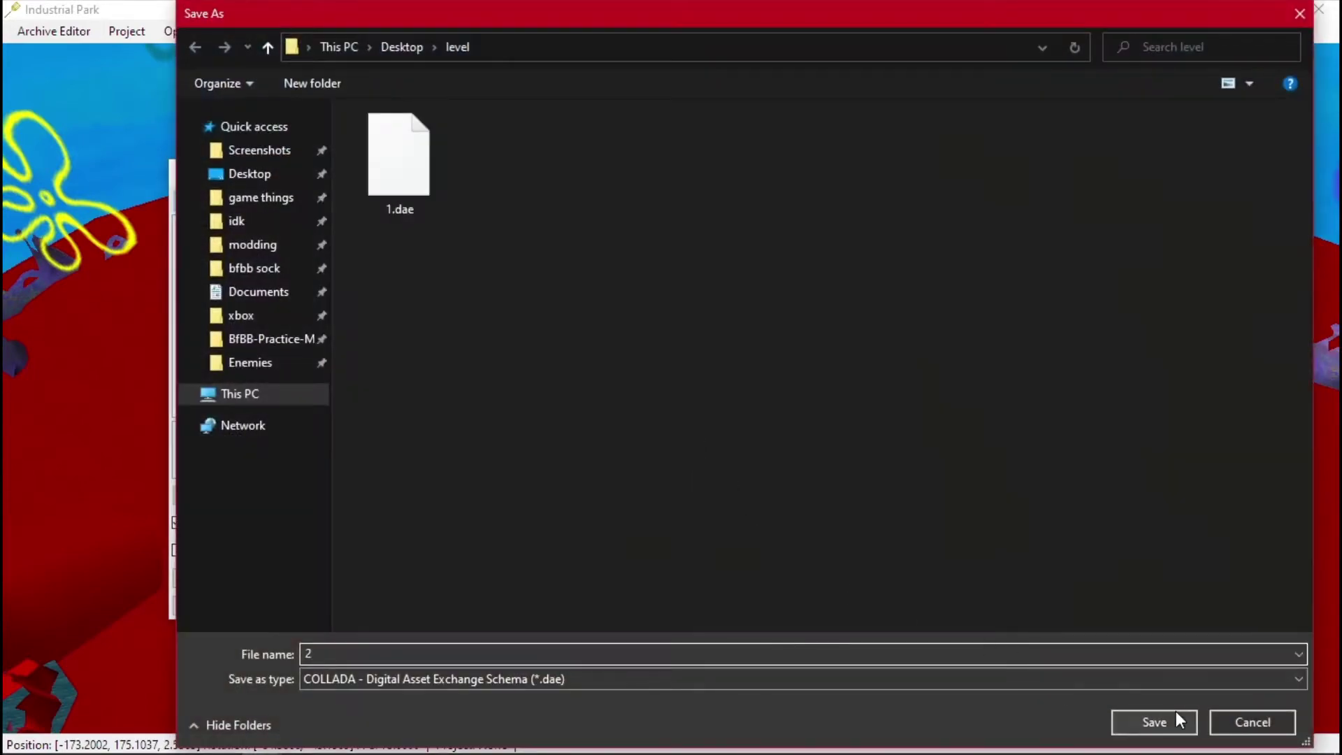
left_click(1154, 722)
left_click(488, 173)
Step: Export bb01_downtown_bb_streets2 with its textures in COLLADA format as 3.dae into the level folder, and close the archive window
left_click(552, 274)
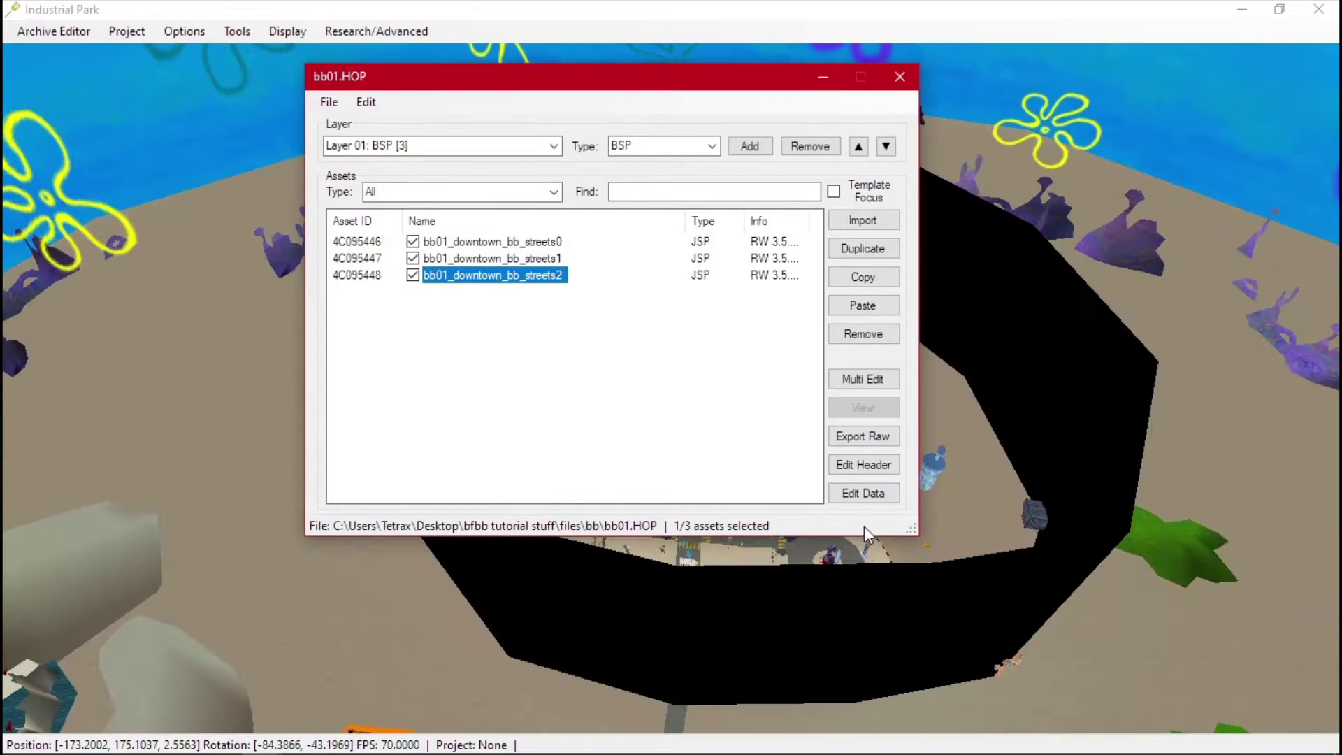
left_click(864, 493)
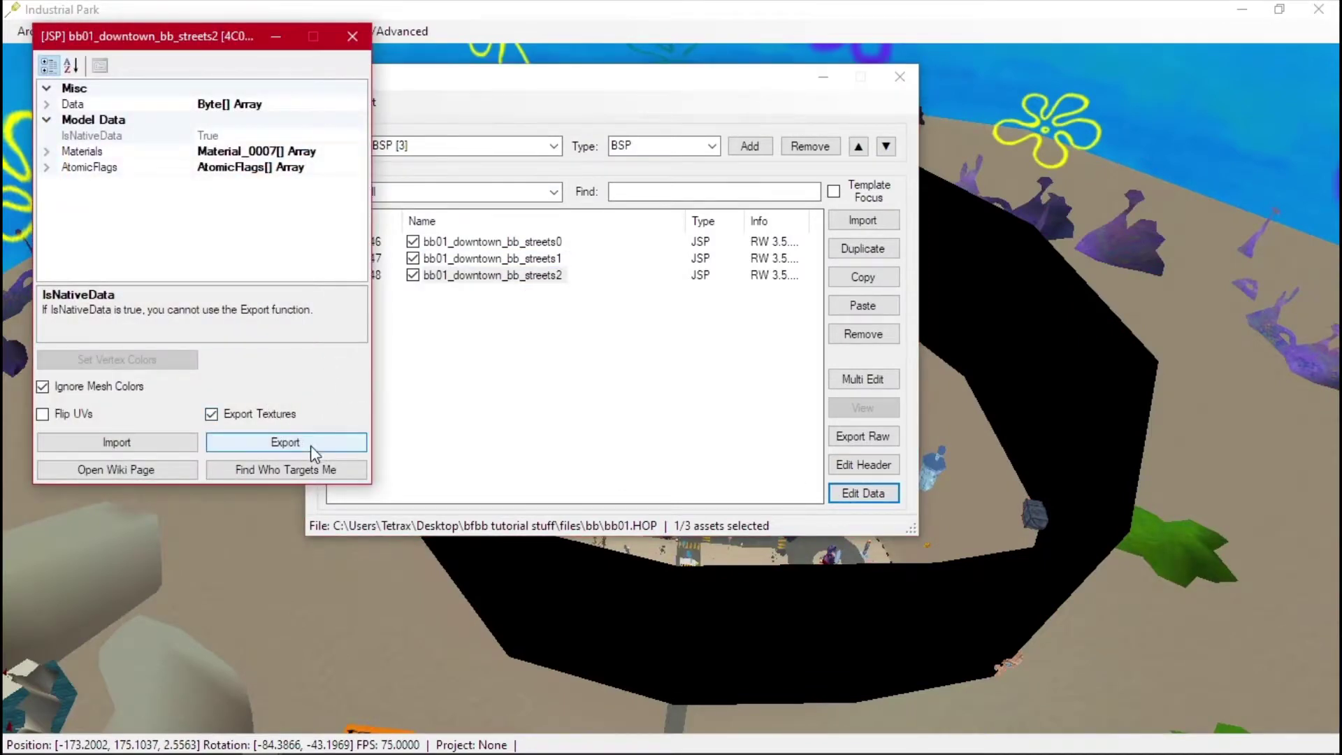
left_click(311, 446)
scroll(343, 121, "down", 1)
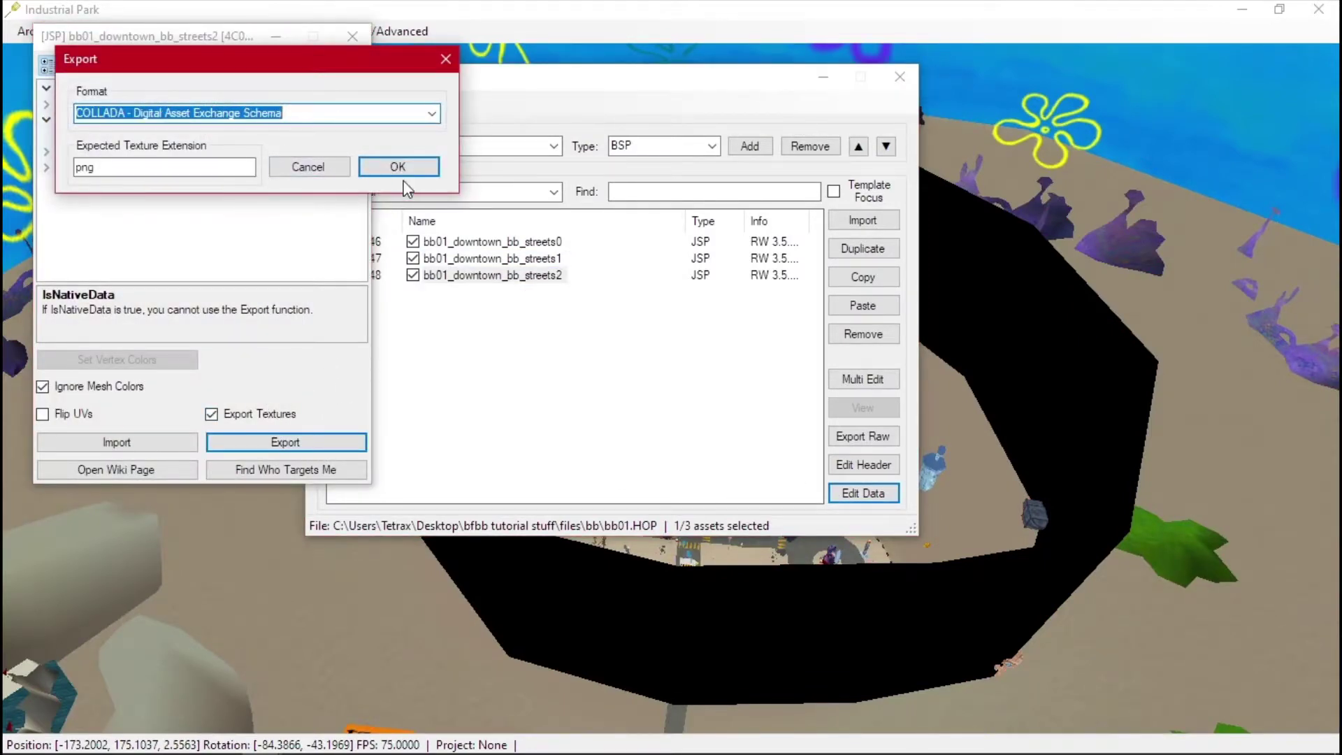
left_click(401, 173)
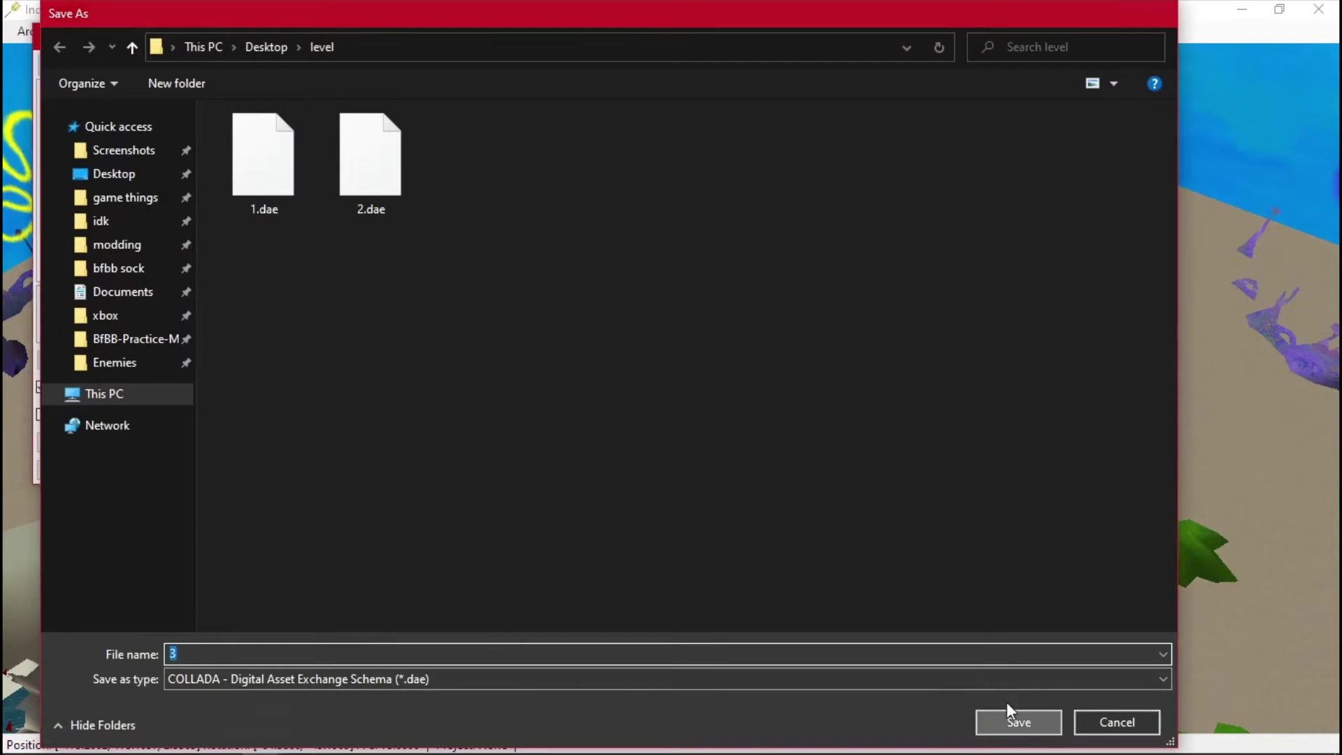
left_click(1012, 720)
left_click(352, 36)
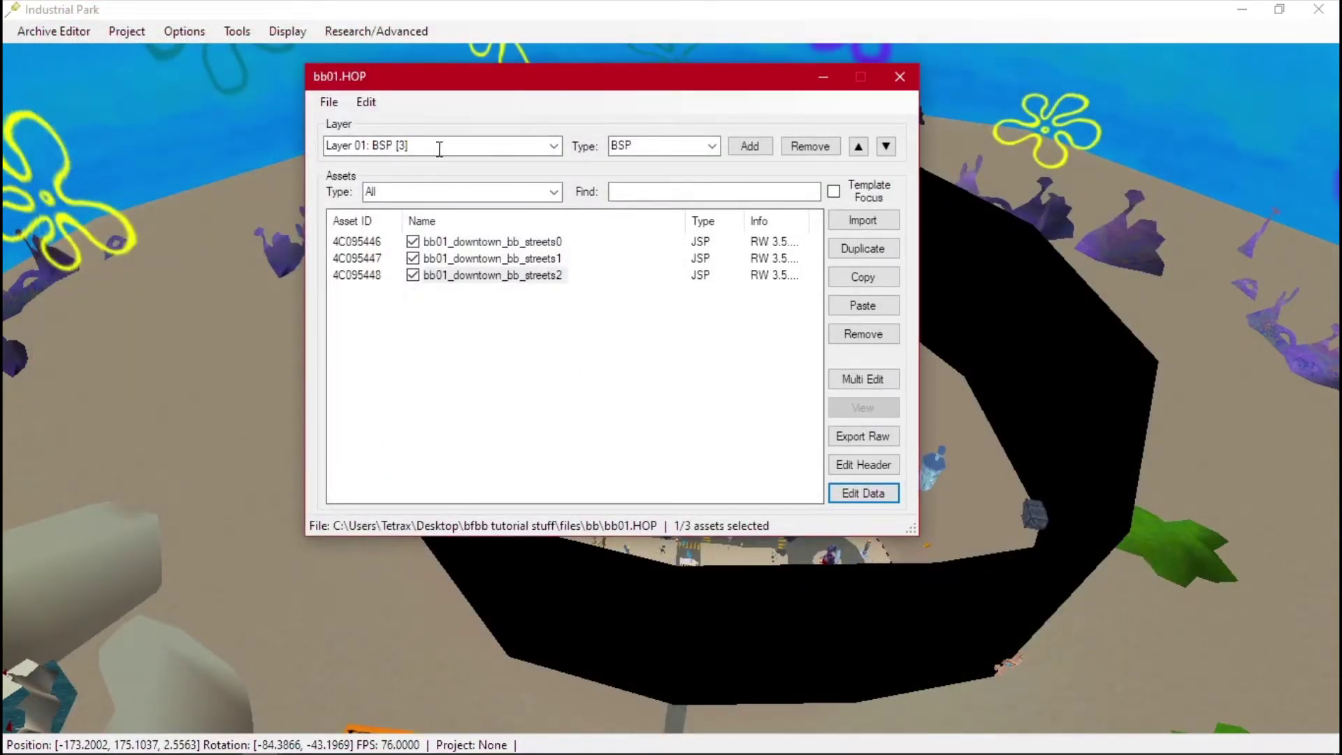
left_click(896, 74)
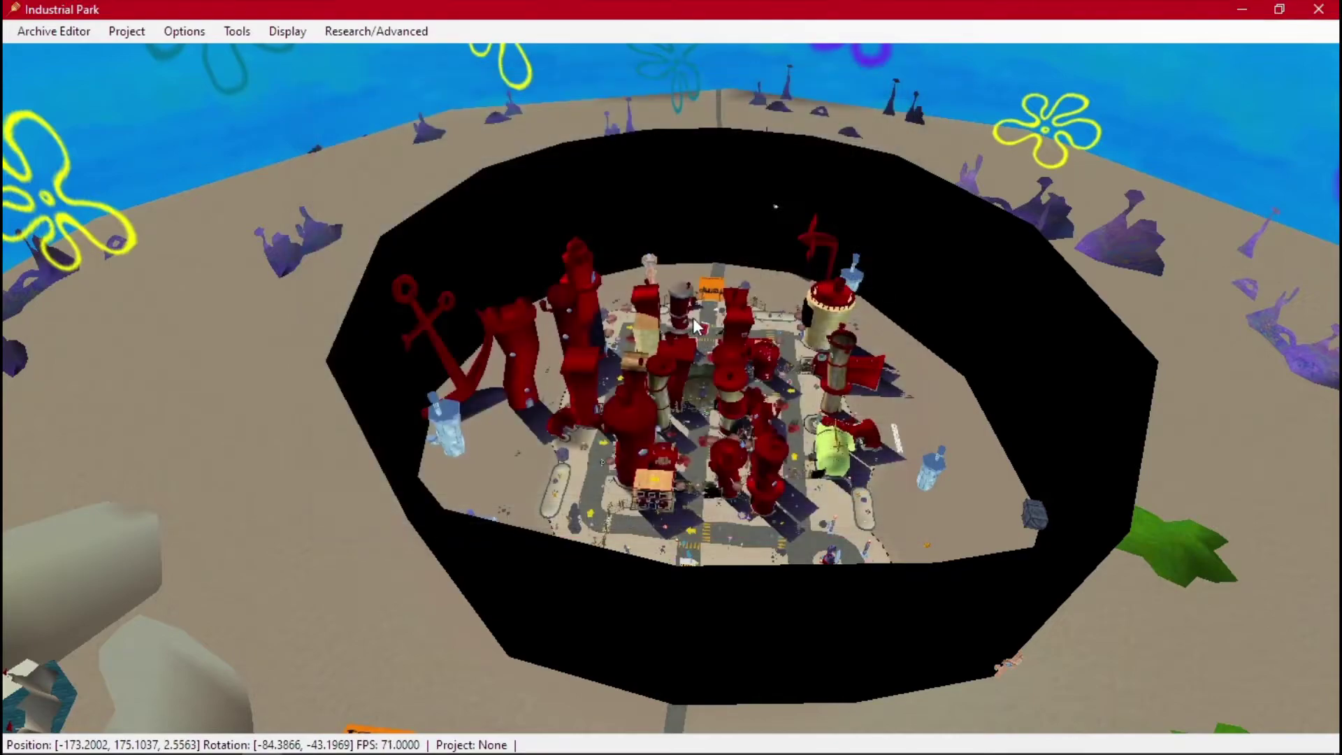
Step: Switch to Blender and import the COLLADA file 1.dae from the level folder on the Desktop
key("alt+Tab")
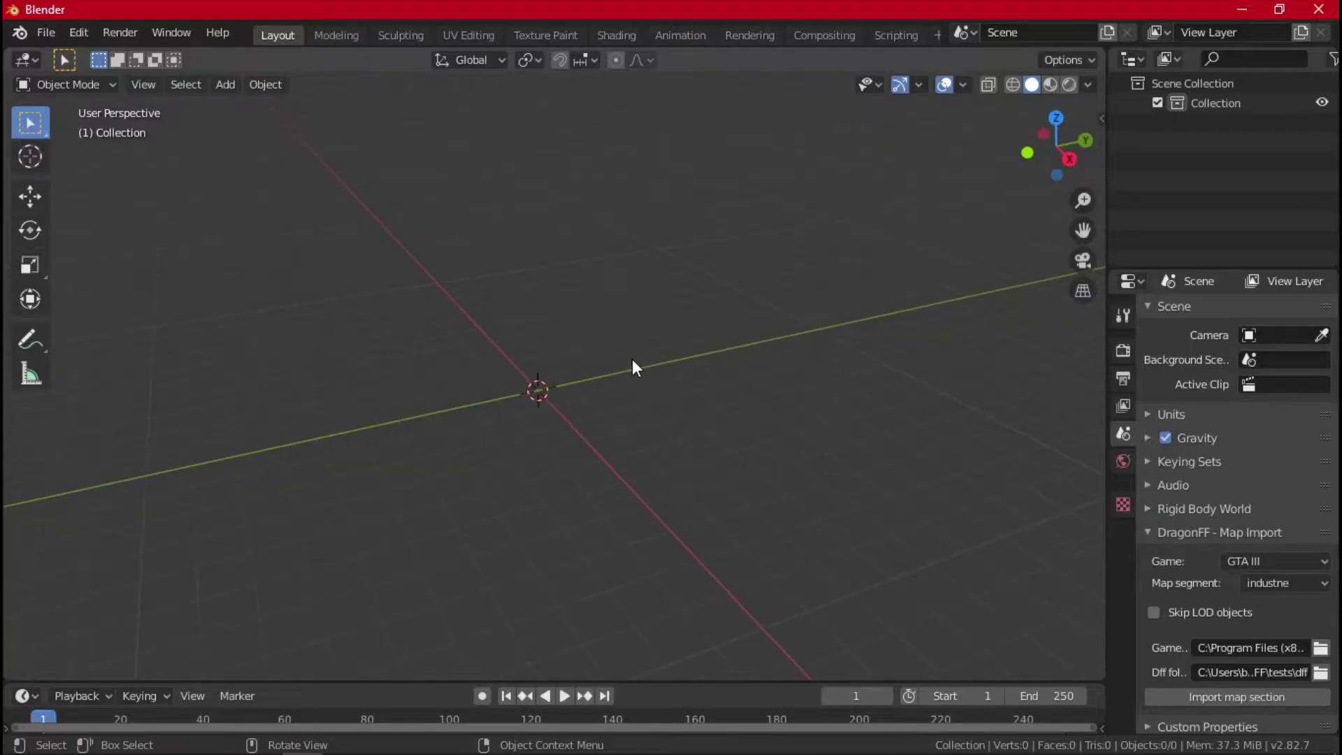
middle_click_drag(463, 366, 518, 418)
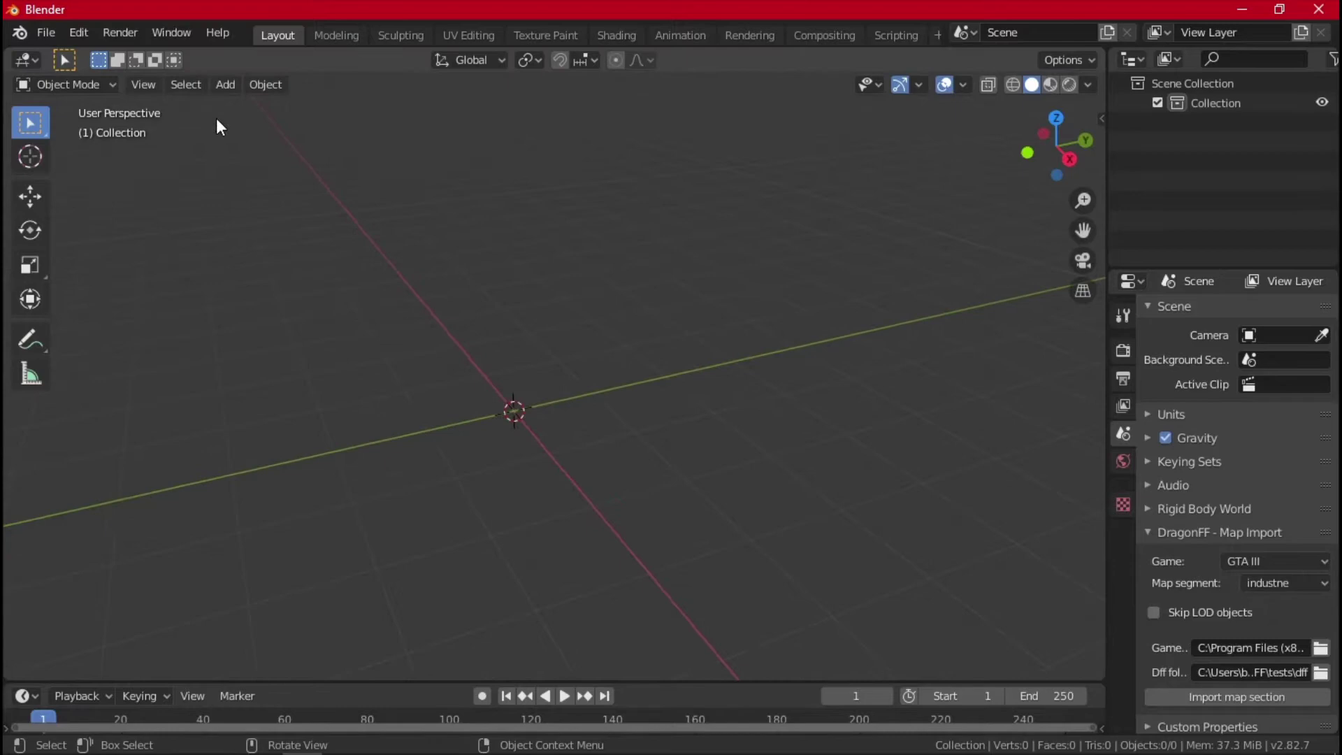
middle_click_drag(216, 120, 182, 91)
left_click(45, 33)
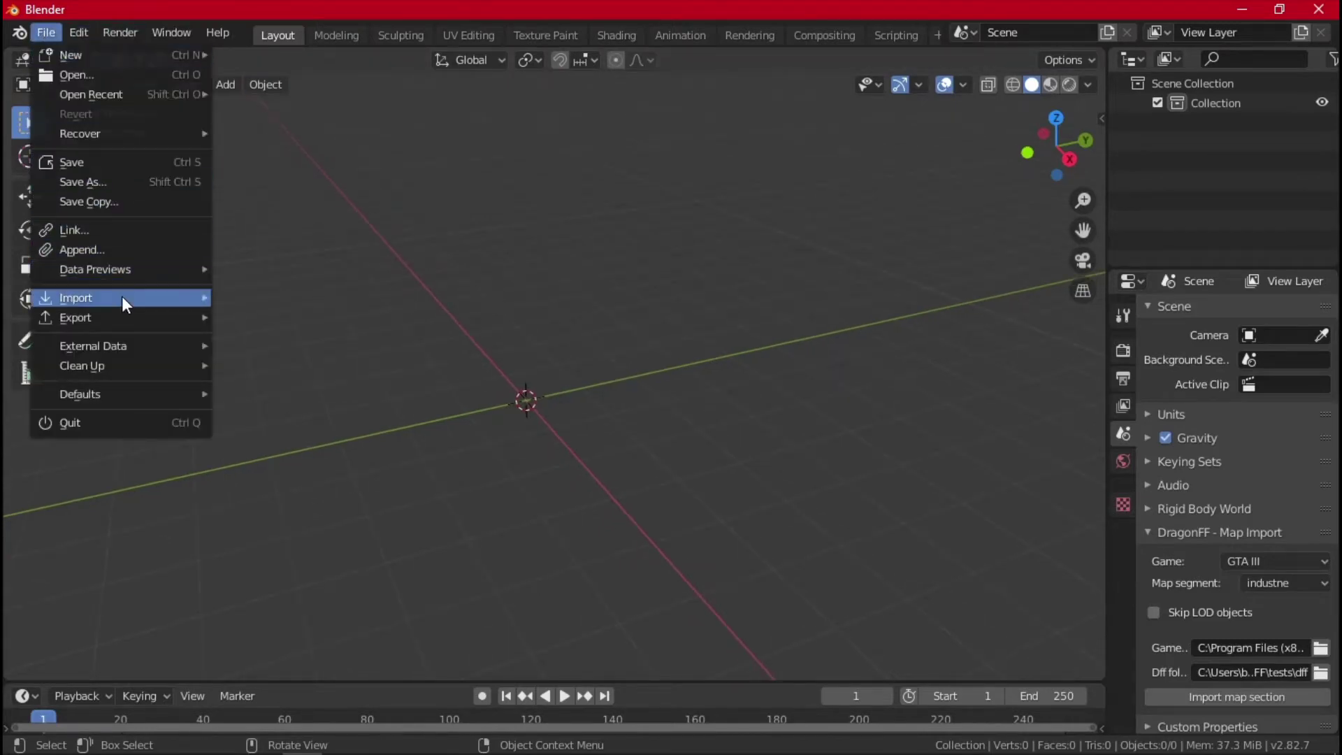
mouse_move(122, 295)
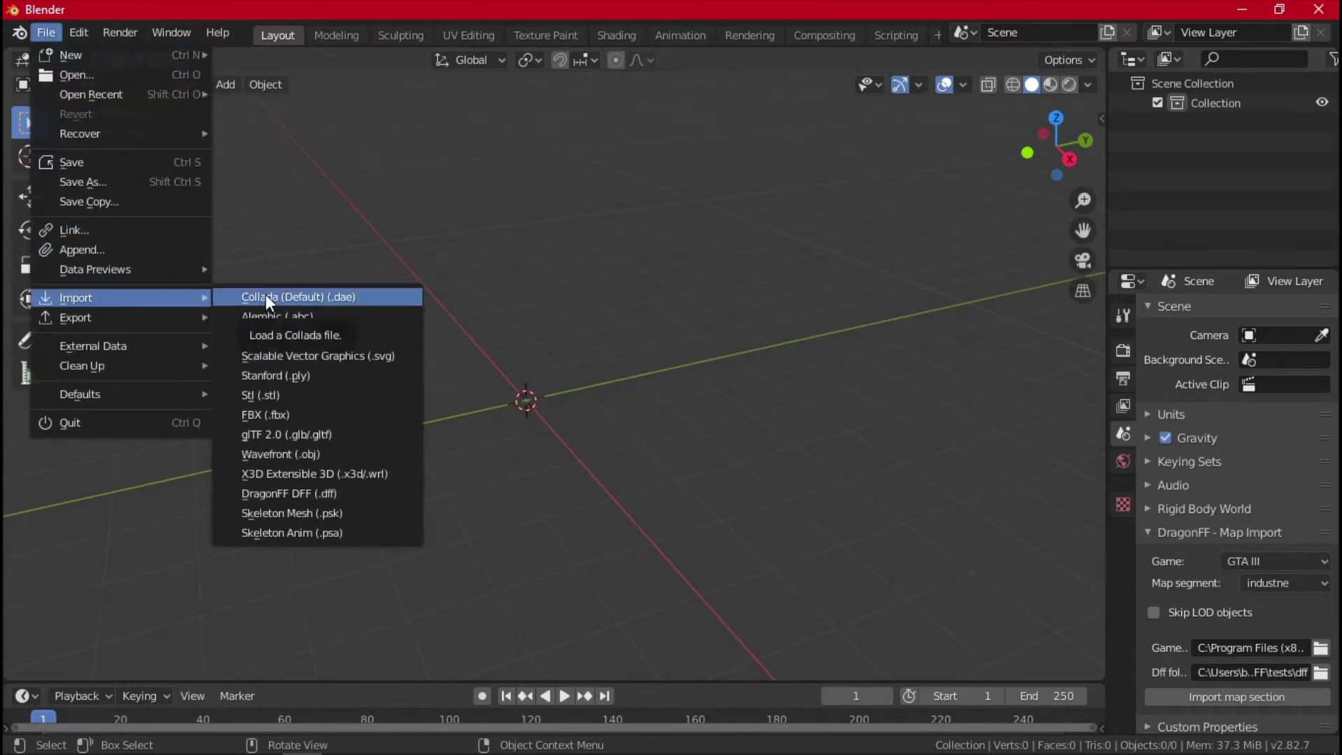
left_click(265, 295)
left_click(231, 211)
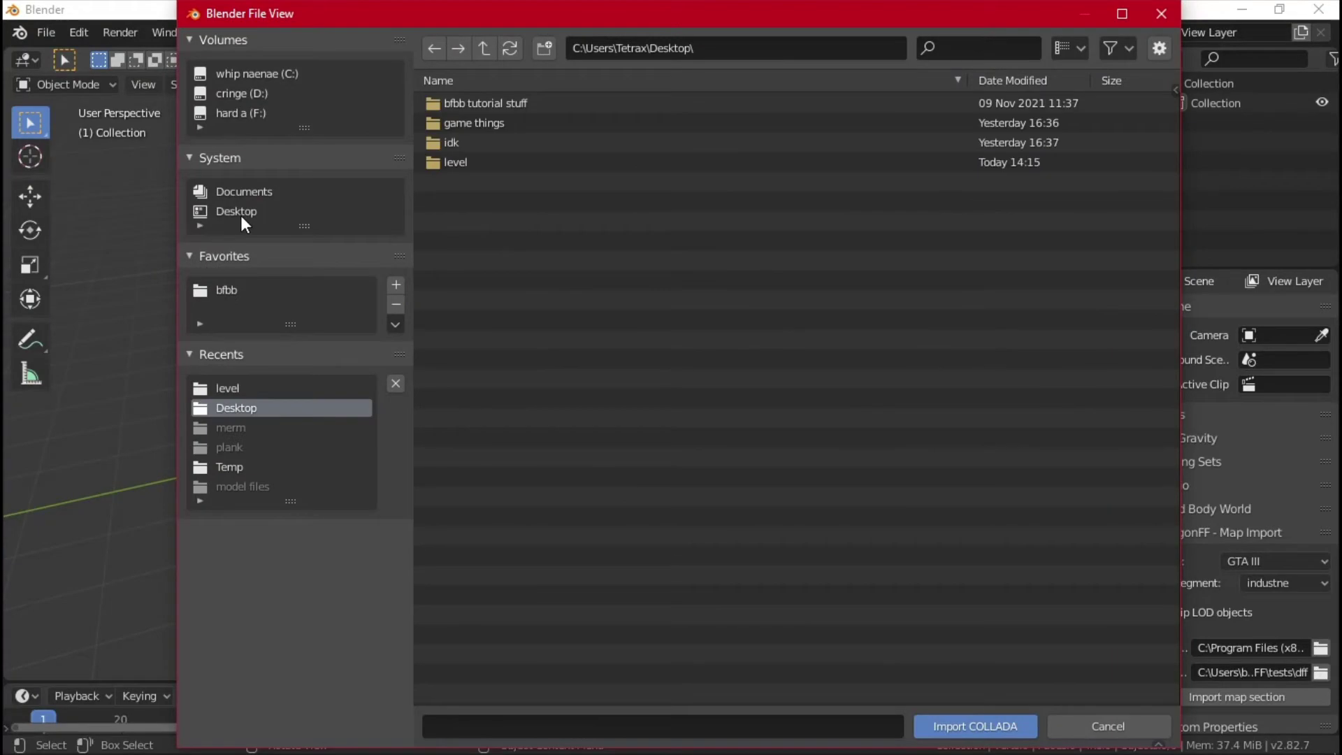
double_click(526, 163)
double_click(484, 104)
Step: Import the COLLADA file 2.dae into the same scene
left_click(46, 32)
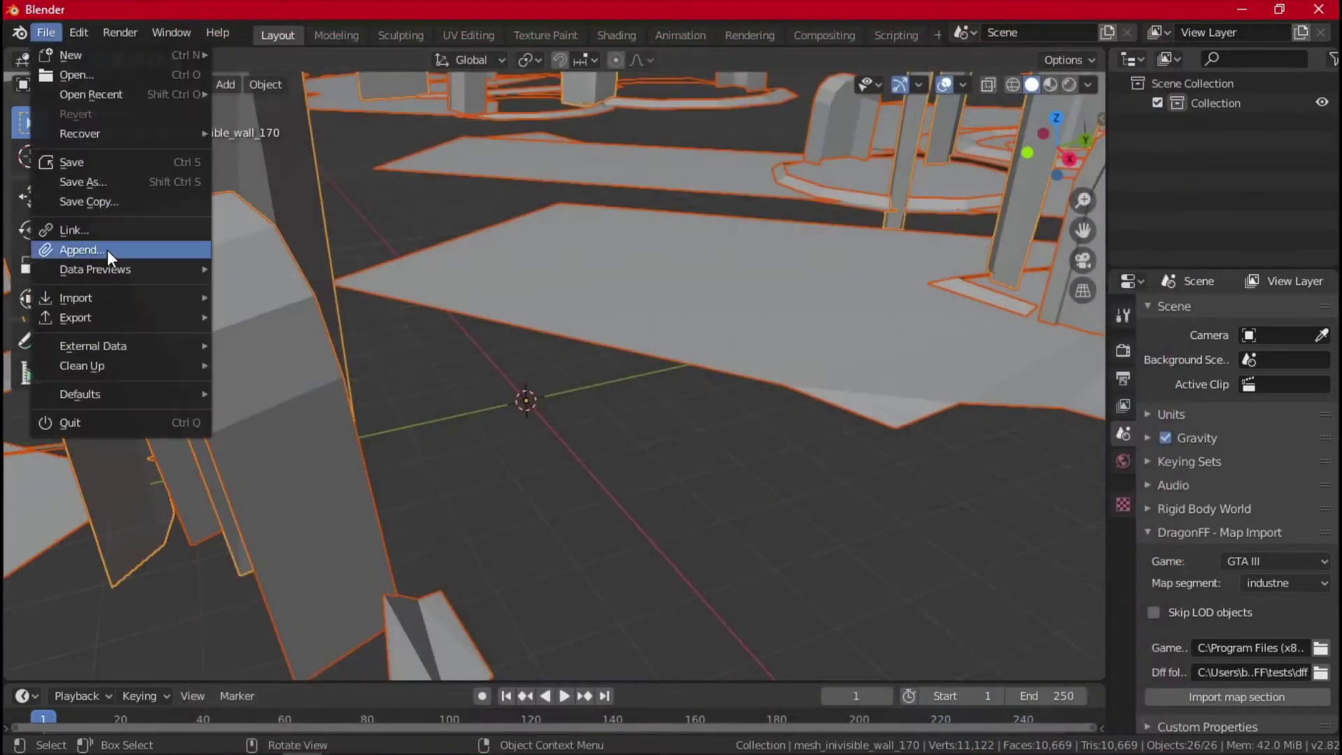
left_click(280, 293)
double_click(476, 126)
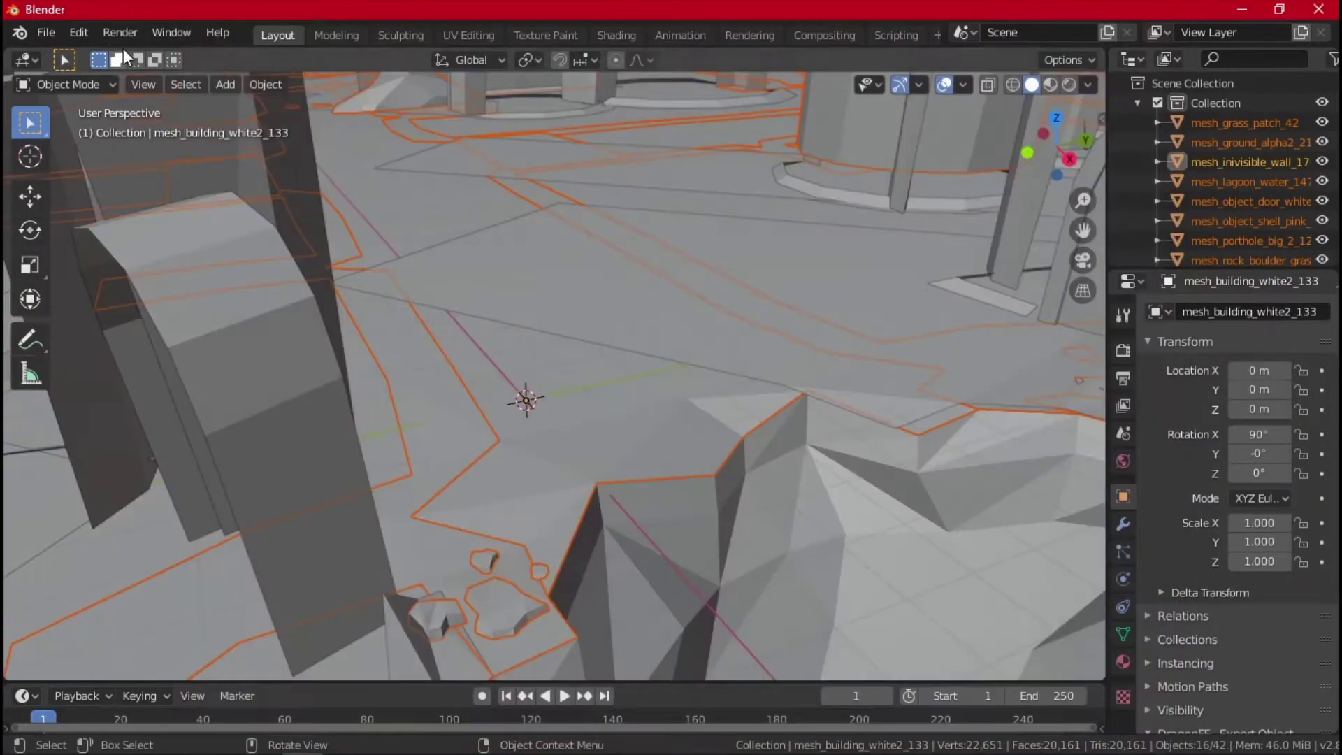
Step: Import the COLLADA file 3.dae into the same scene
left_click(47, 32)
mouse_move(98, 300)
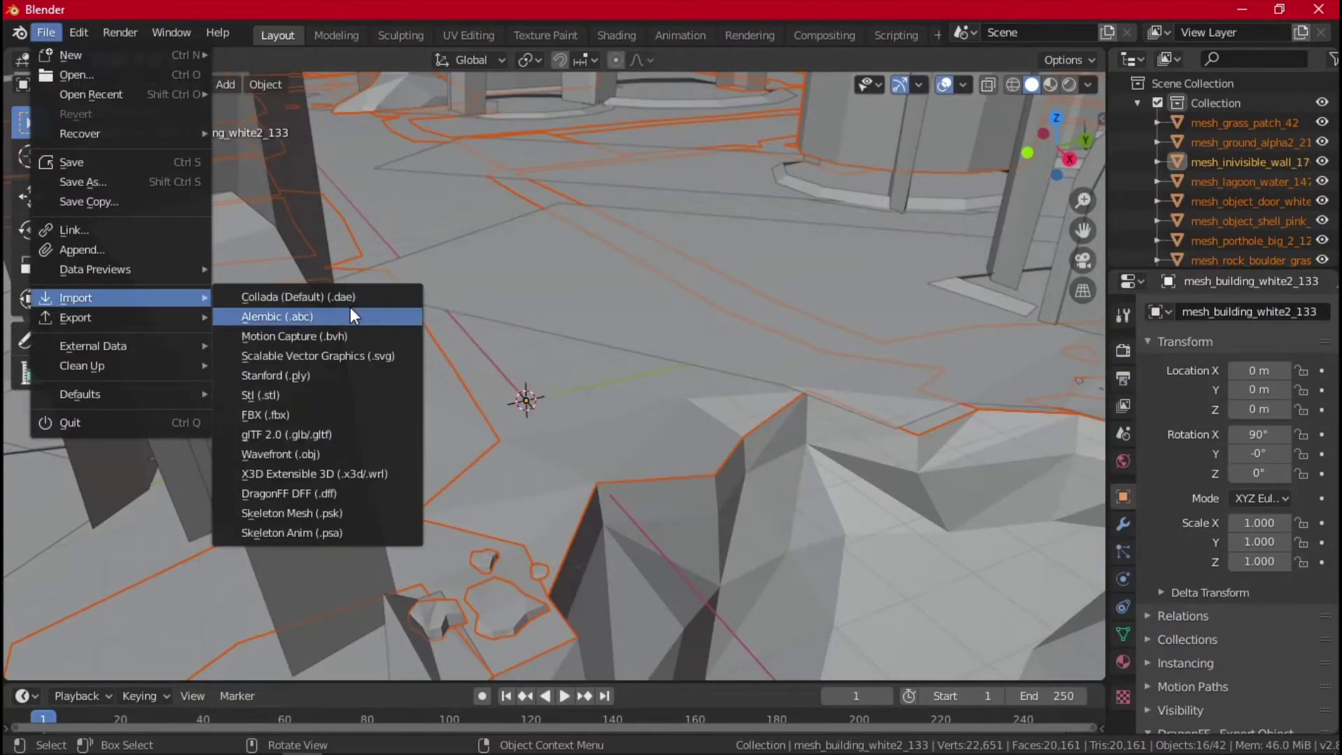
left_click(328, 296)
double_click(516, 144)
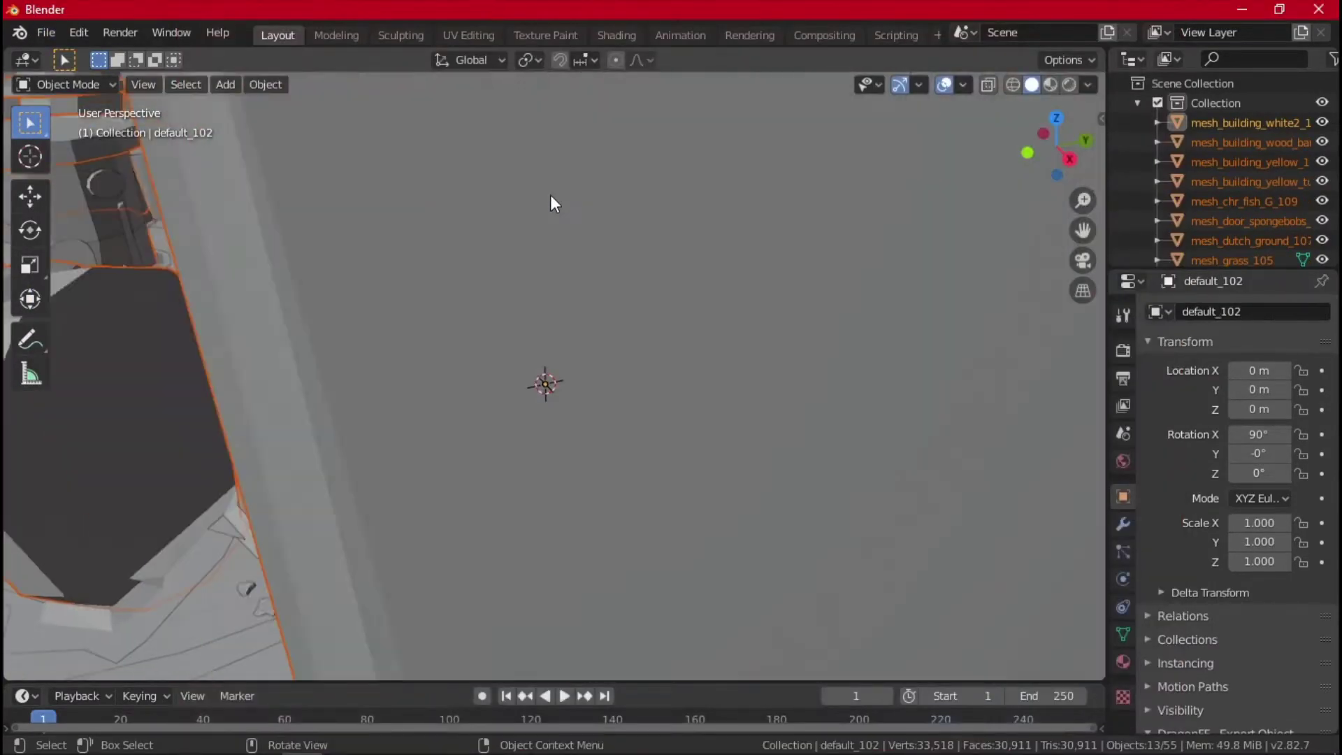
Step: Display the imported level in Material Preview shading so its textures are drawn in the viewport
scroll(553, 197, "down", 12)
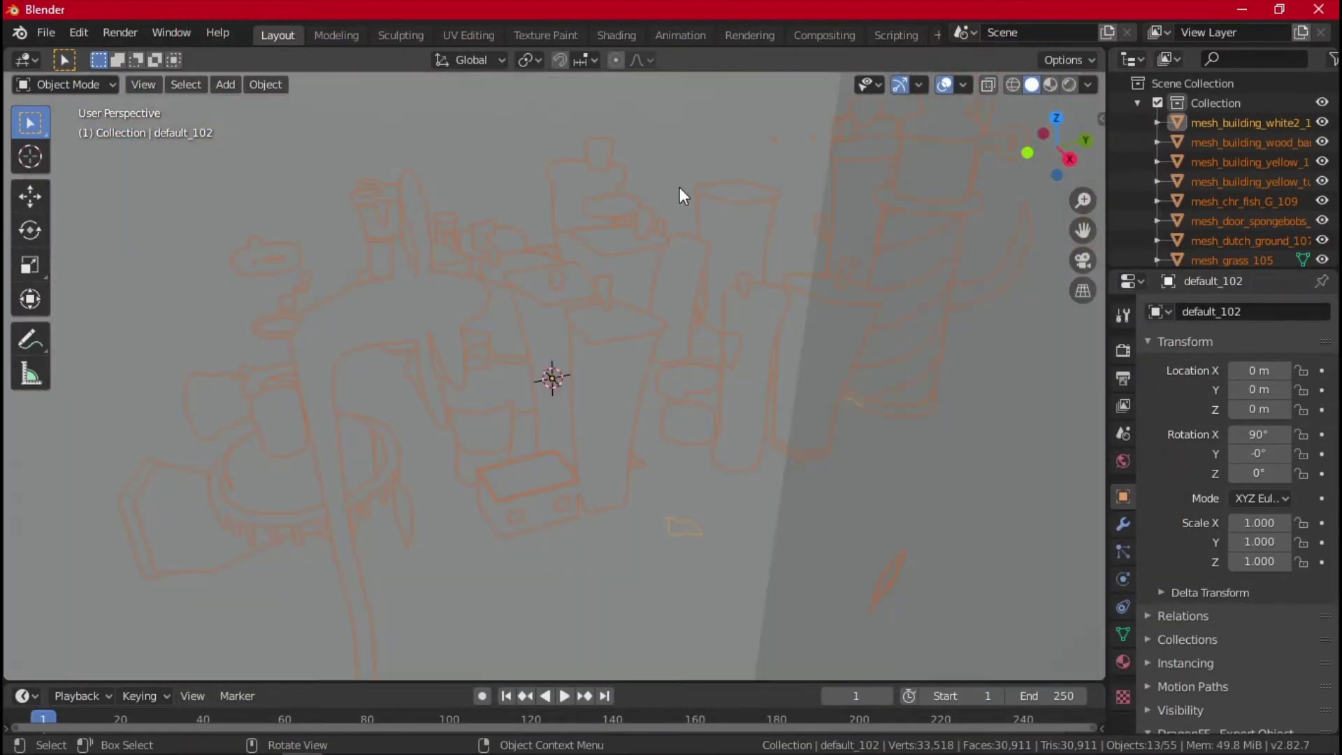
middle_click_drag(722, 218, 770, 265)
scroll(1177, 114, "up", 5)
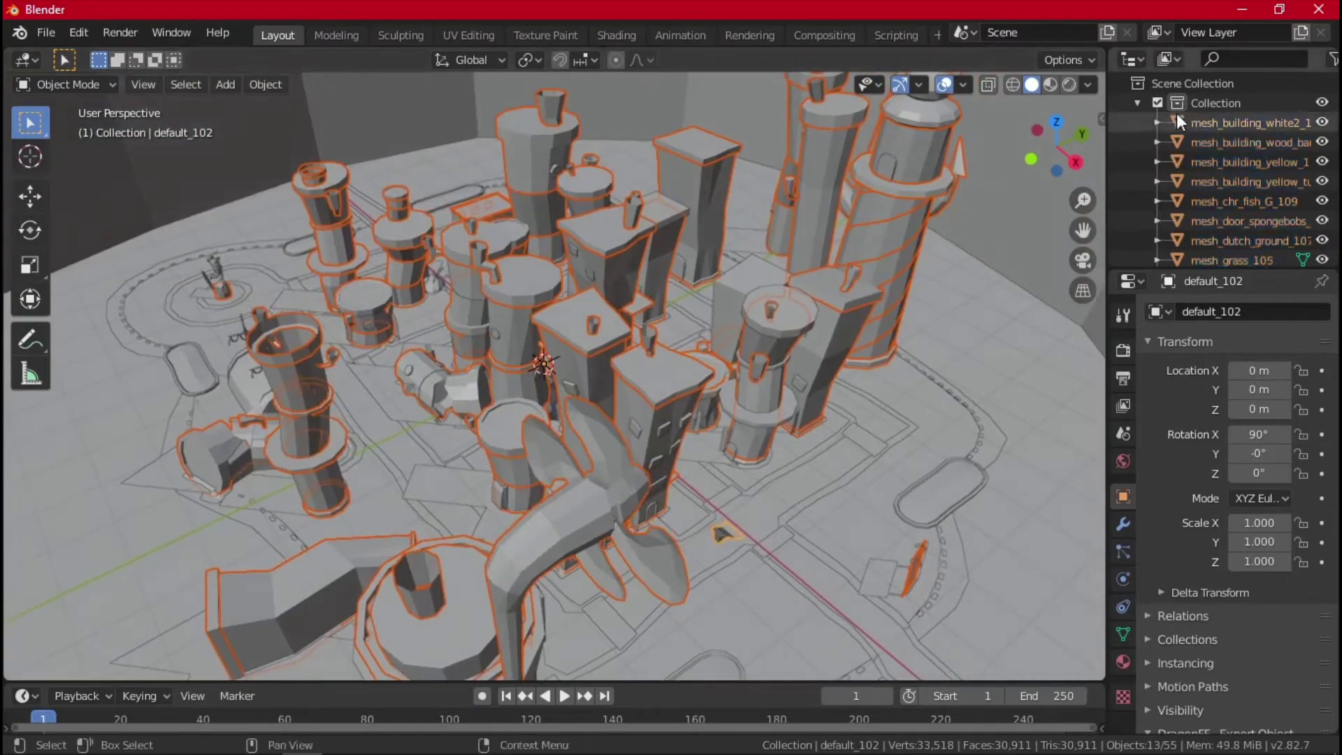
left_click(1054, 90)
Step: Select both yellow-green invisible wall meshes surrounding the city and delete them
scroll(842, 345, "down", 6)
left_click(866, 211)
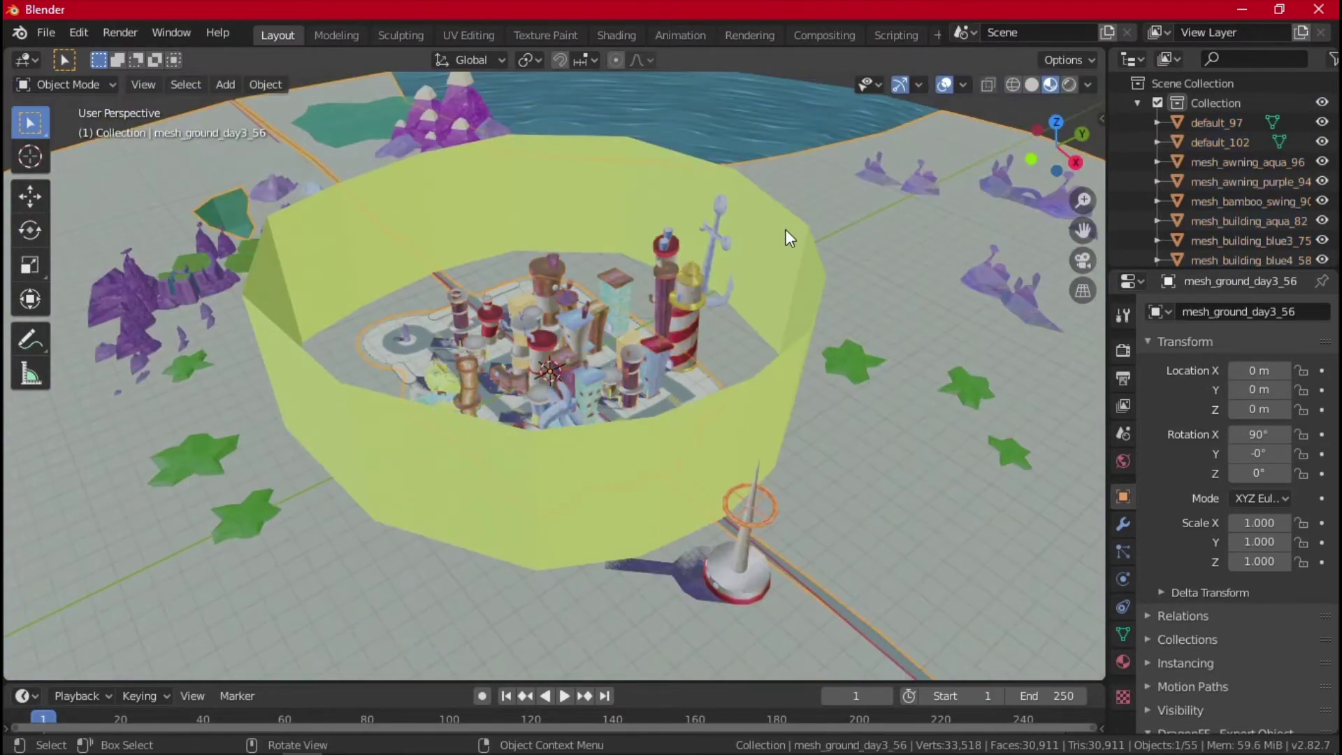
left_click(706, 239)
middle_click_drag(706, 239, 492, 170)
left_click(492, 170, "shift")
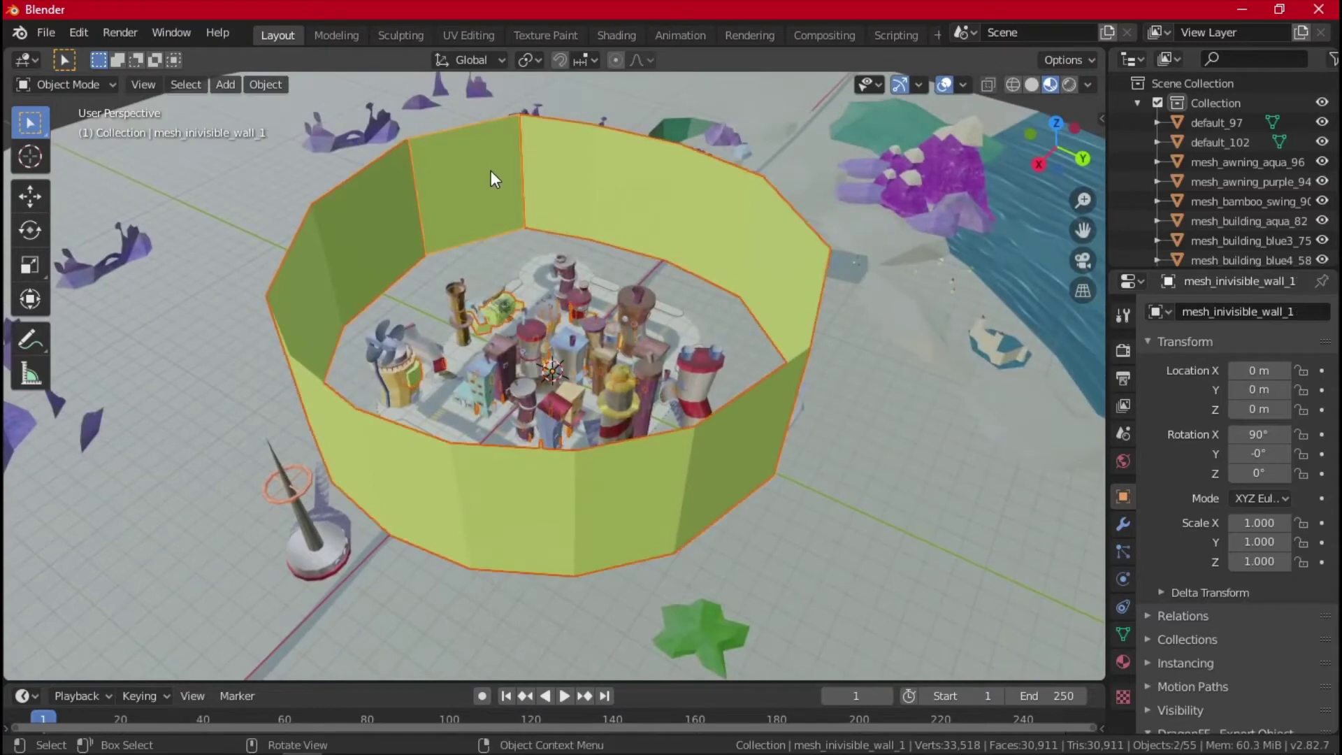
right_click(490, 171)
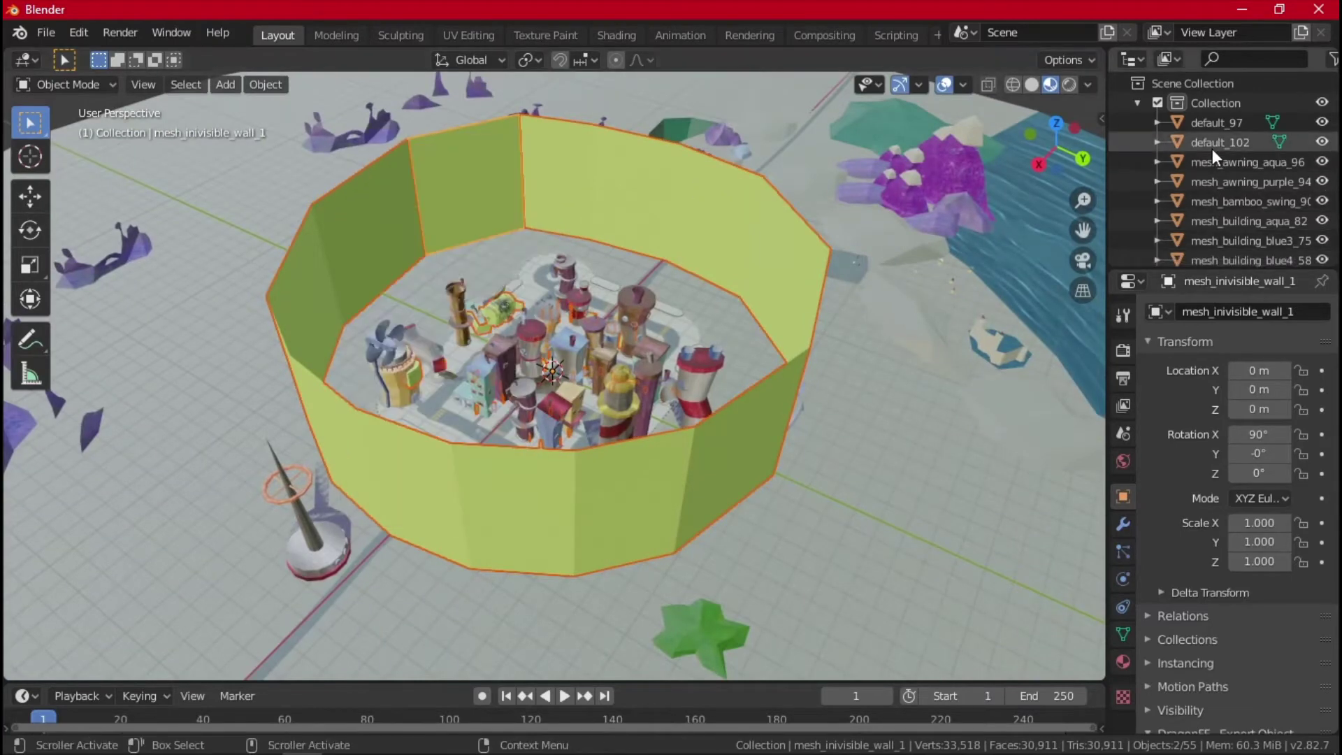
scroll(1213, 149, "down", 5)
key("Delete")
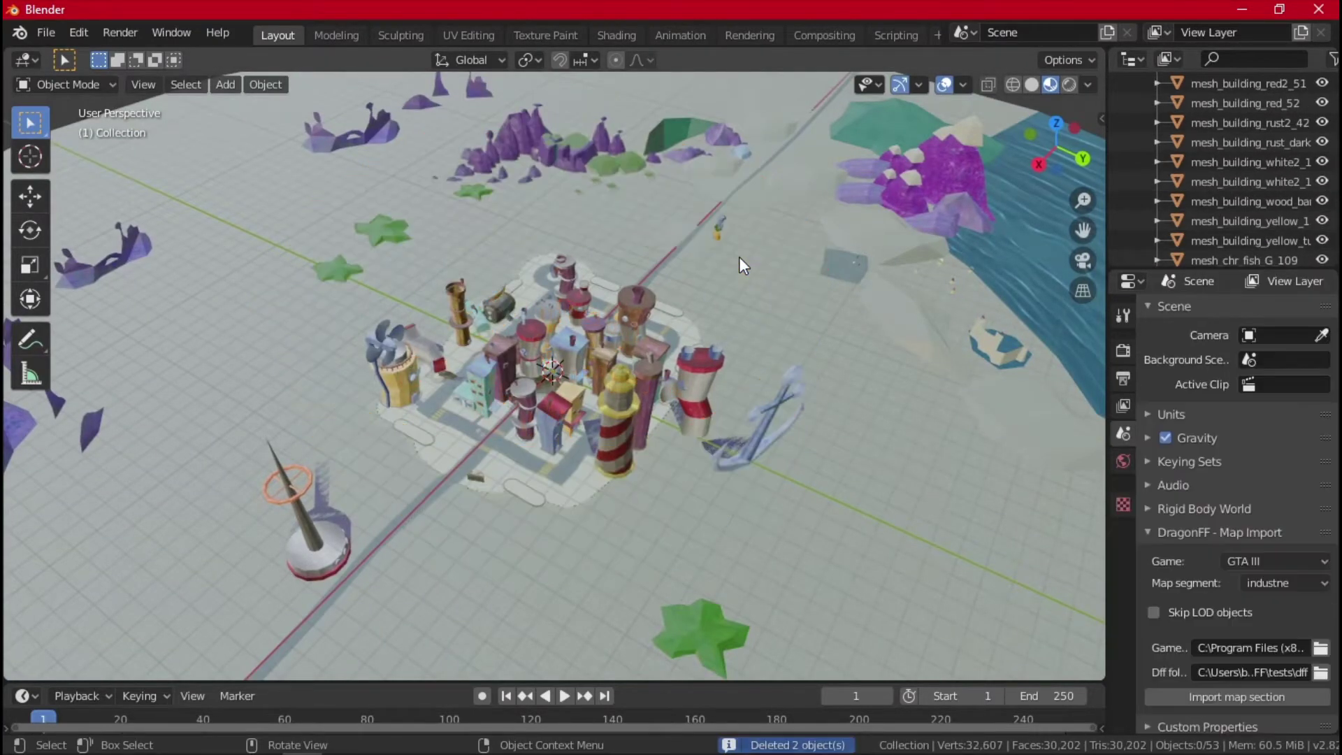
Step: Examine the textured downtown buildings and surrounding terrain from several angles, both close up and from afar
middle_click_drag(739, 257, 1062, 367)
scroll(620, 493, "up", 8)
scroll(489, 483, "up", 3)
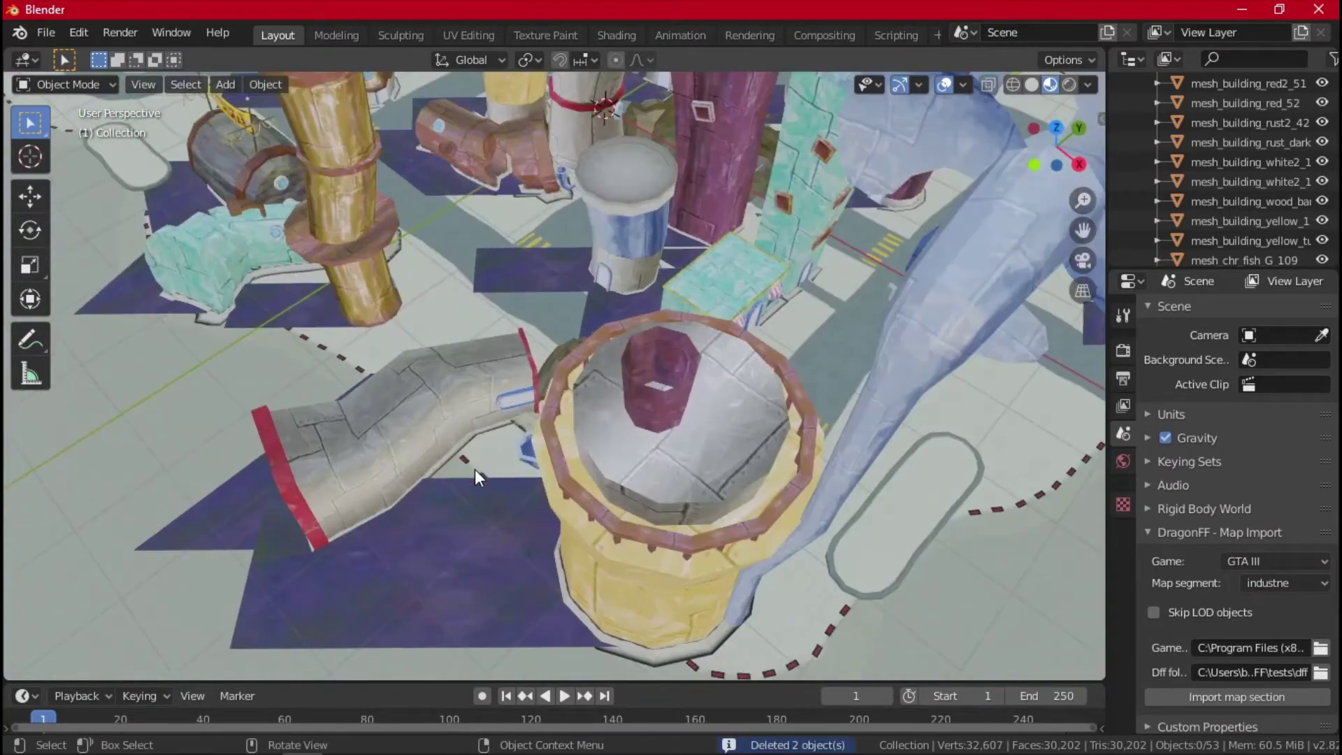
middle_click_drag(477, 467, 690, 320, "shift")
scroll(685, 317, "down", 12)
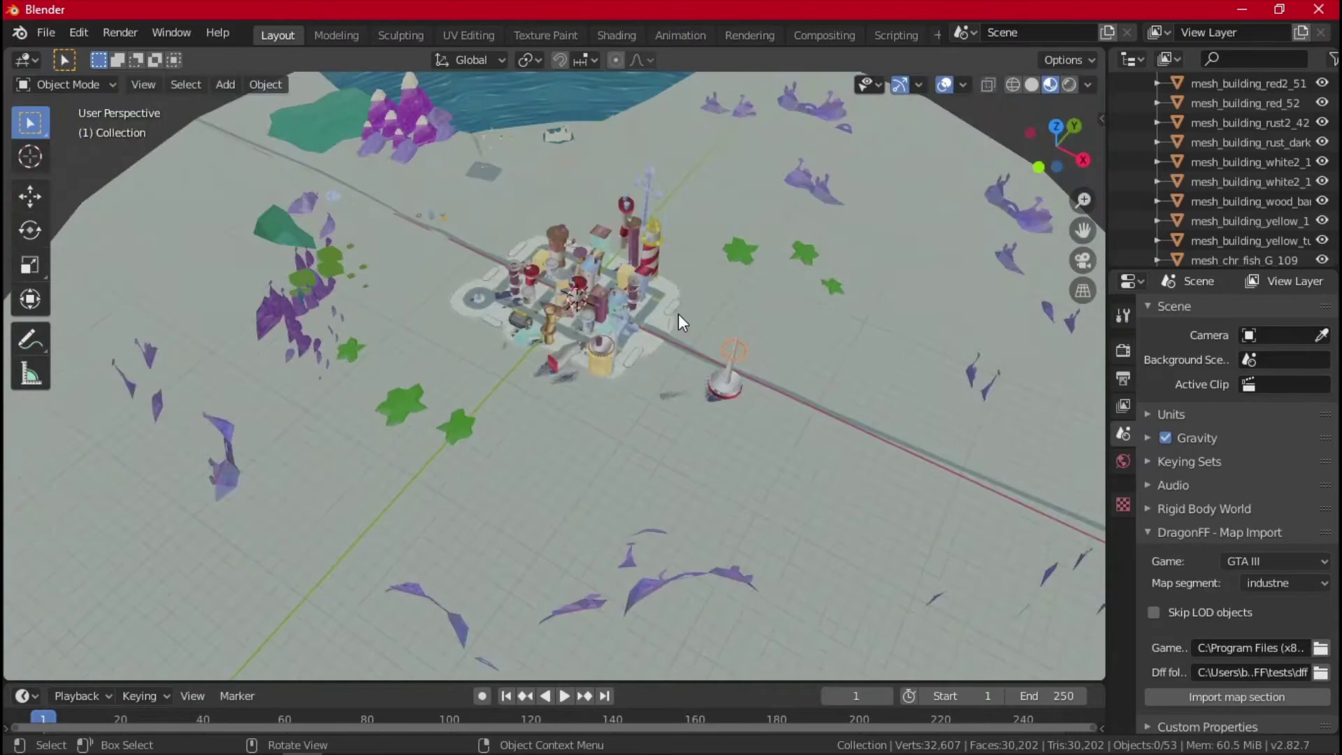
scroll(671, 314, "up", 10)
middle_click_drag(596, 305, 523, 411, "shift")
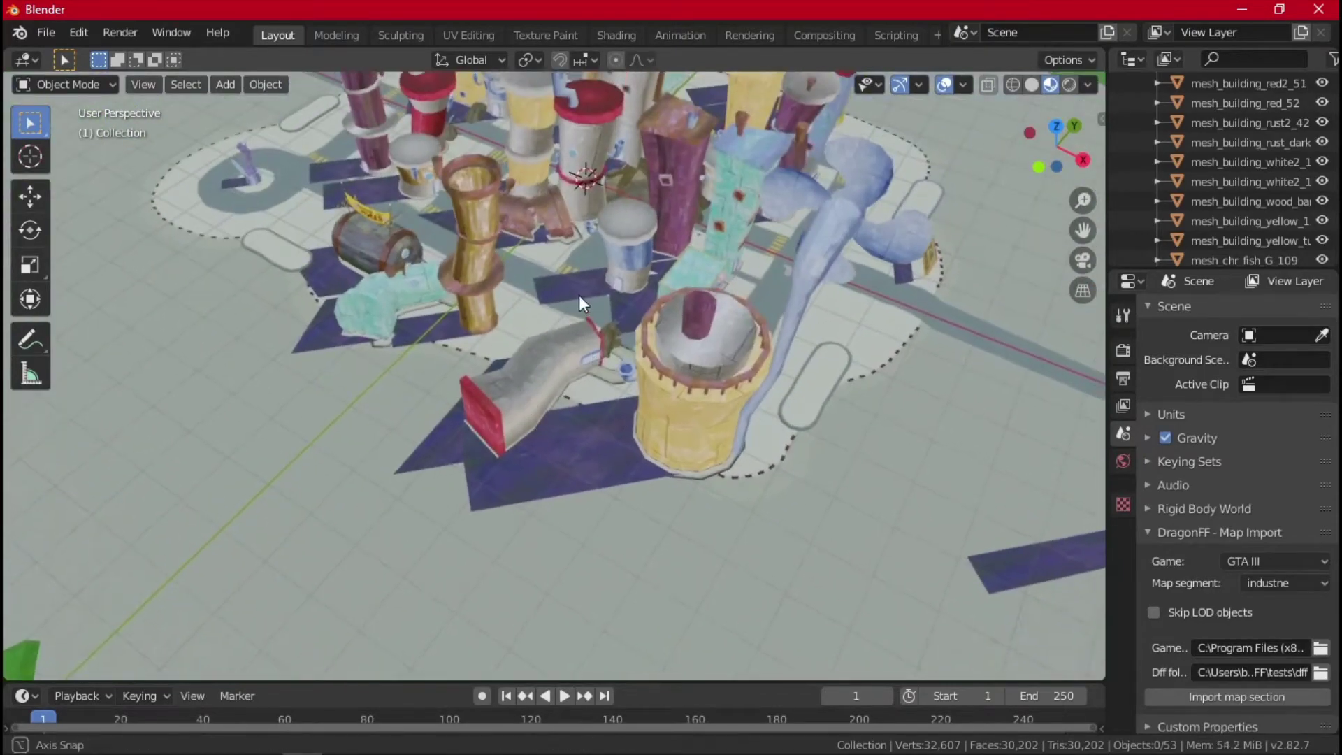
middle_click_drag(579, 295, 305, 229)
Step: Export the combined scene in COLLADA format as downtown.dae into the level folder on the Desktop
left_click(45, 33)
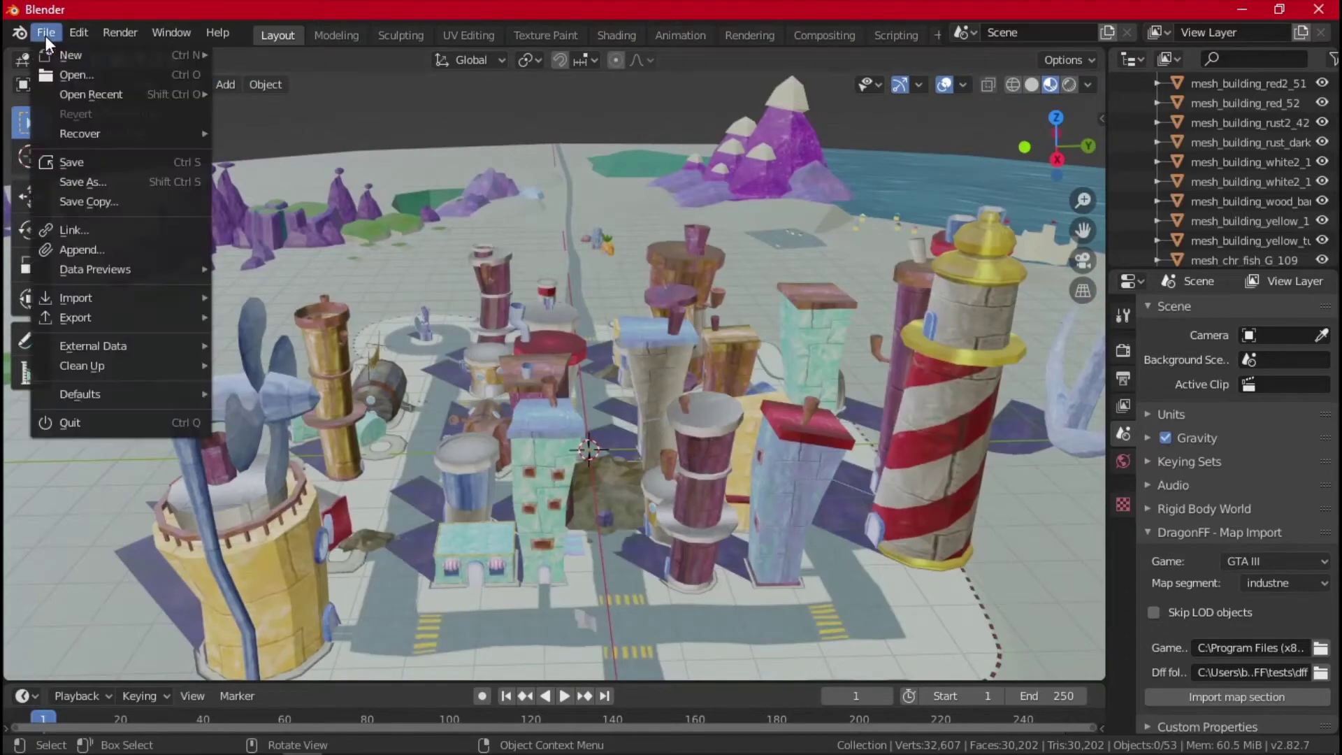
mouse_move(70, 318)
left_click(262, 316)
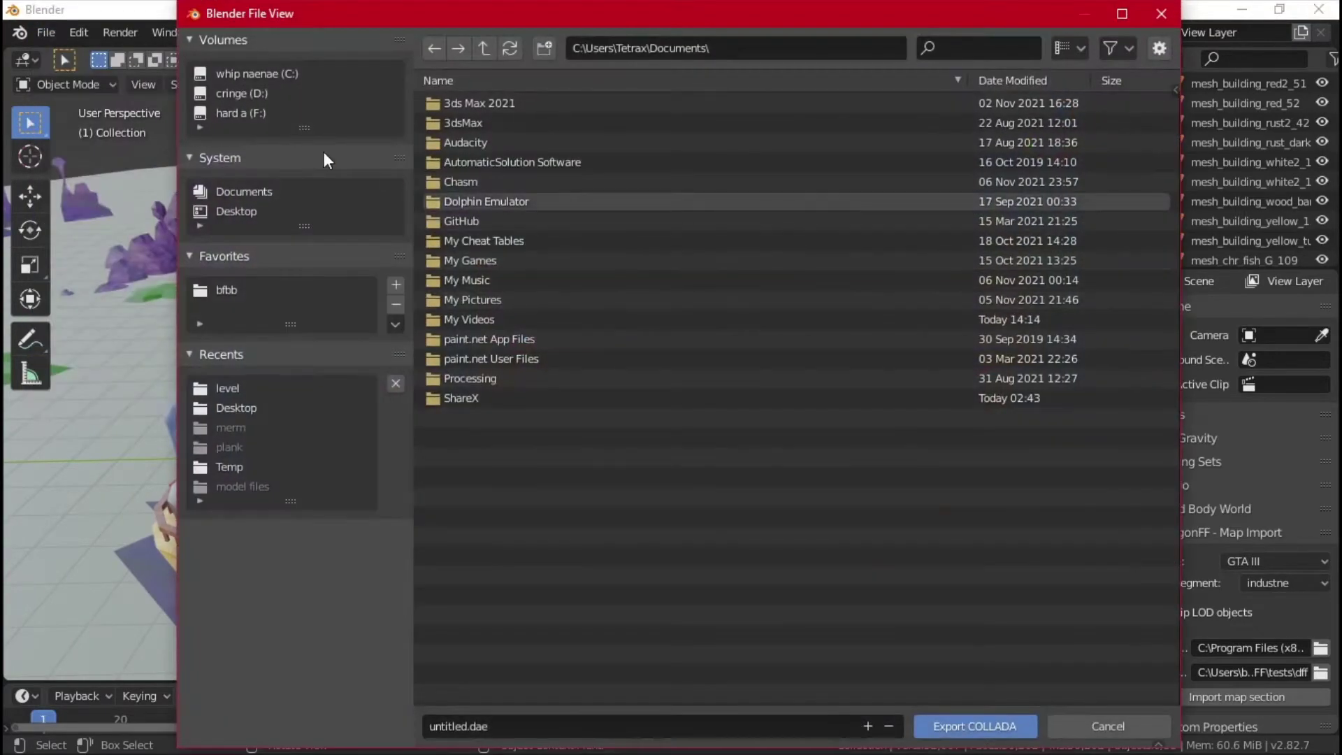
left_click(236, 212)
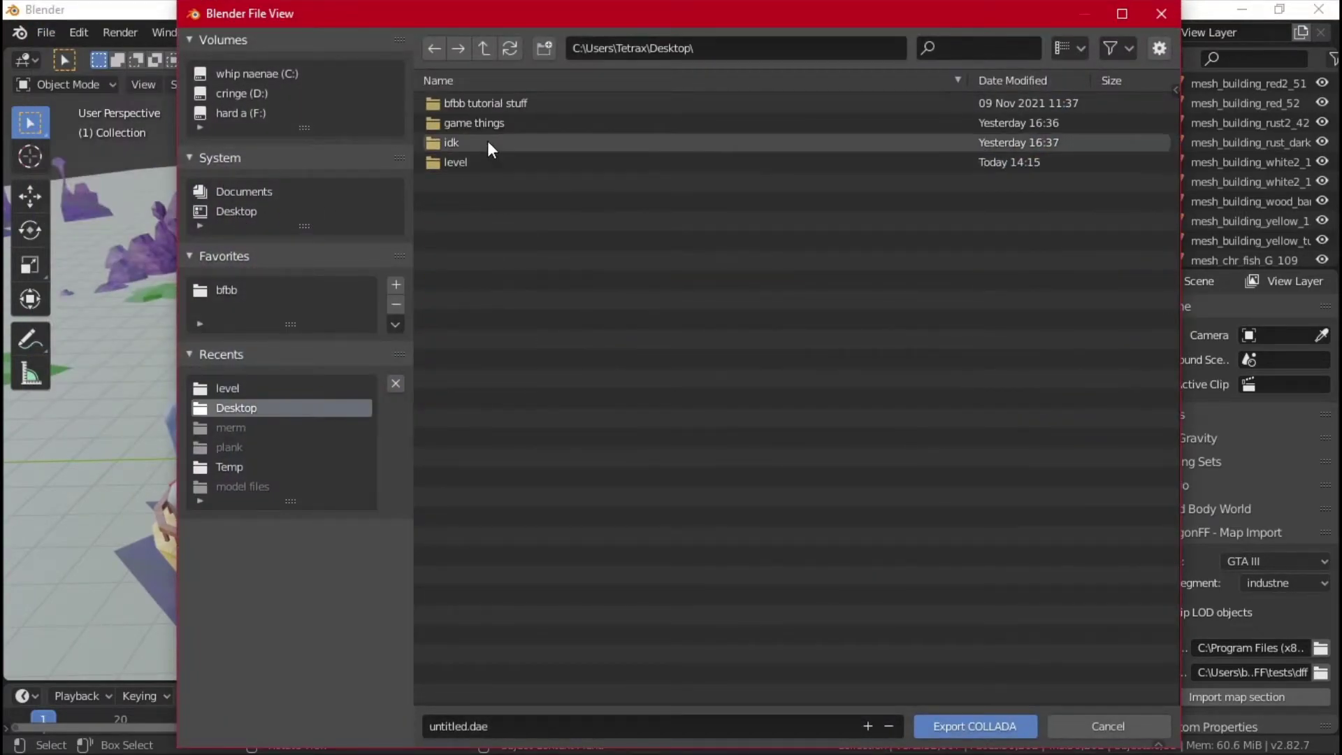
double_click(472, 164)
left_click(557, 727)
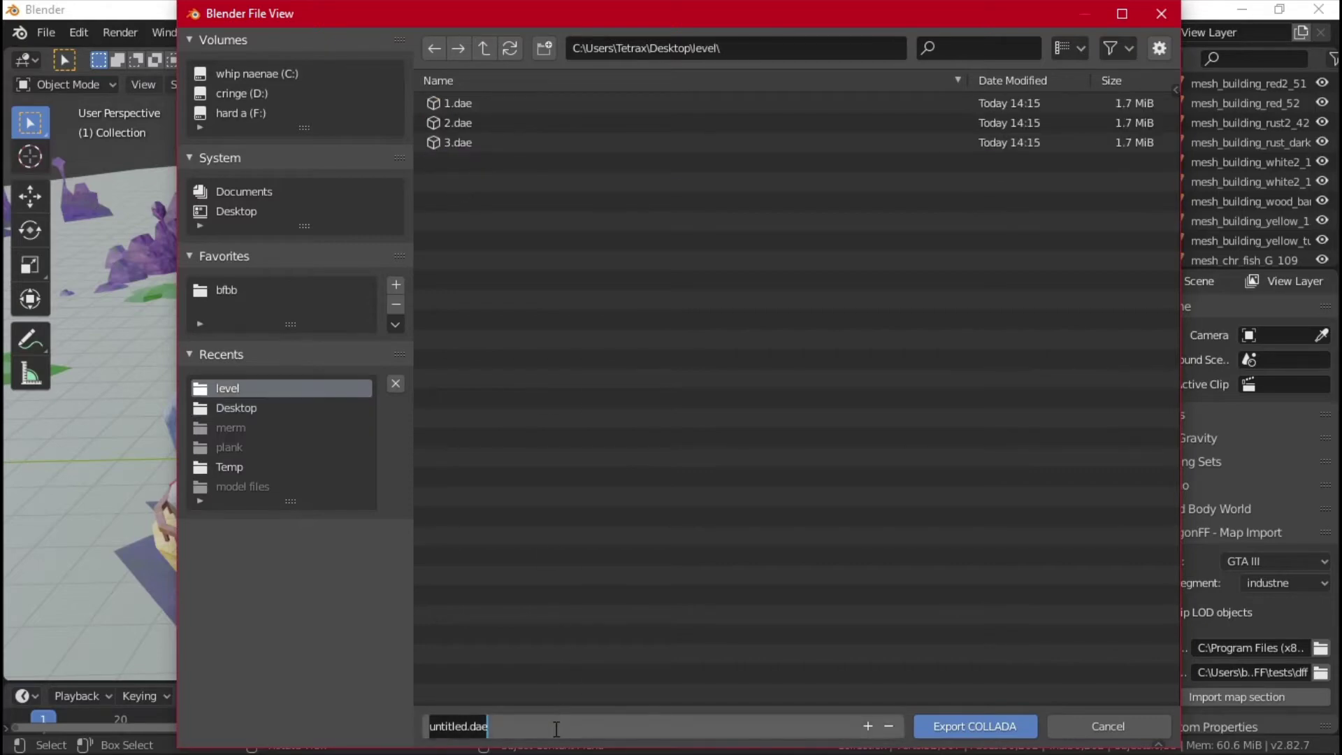
key("Return")
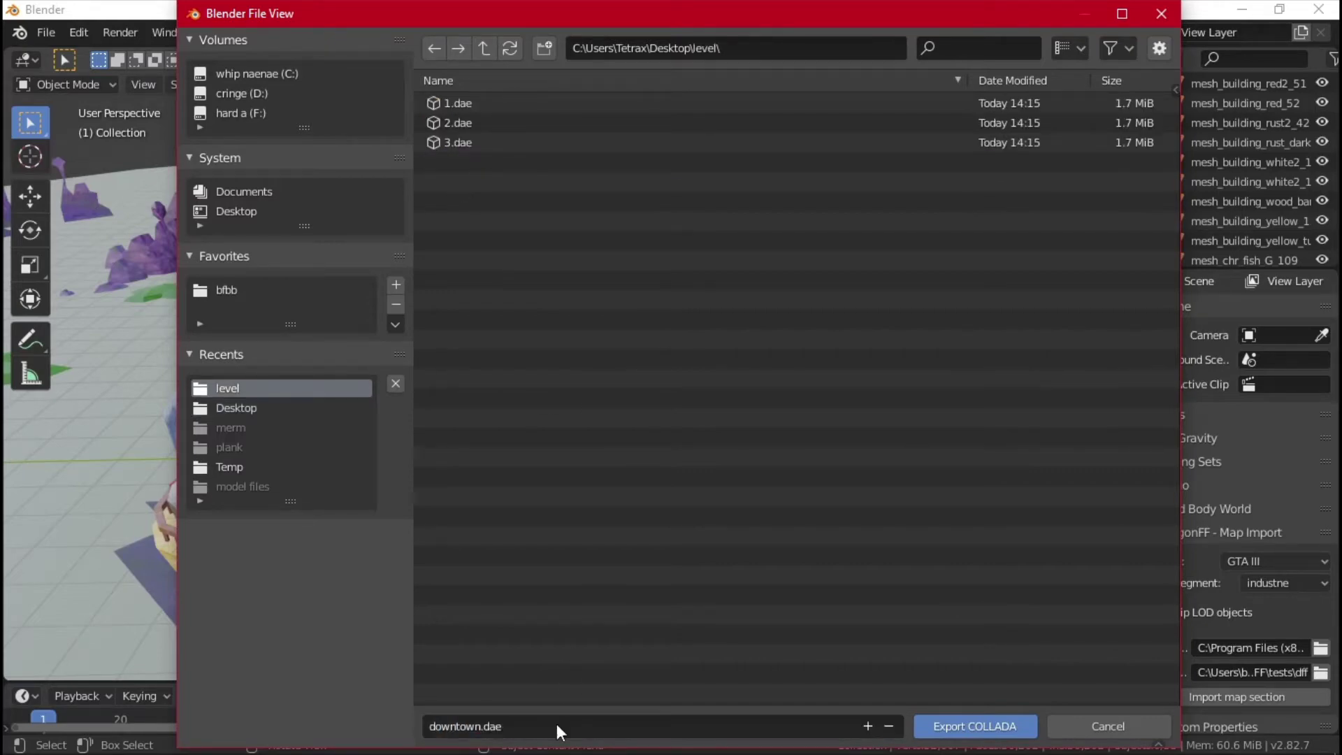
left_click(975, 726)
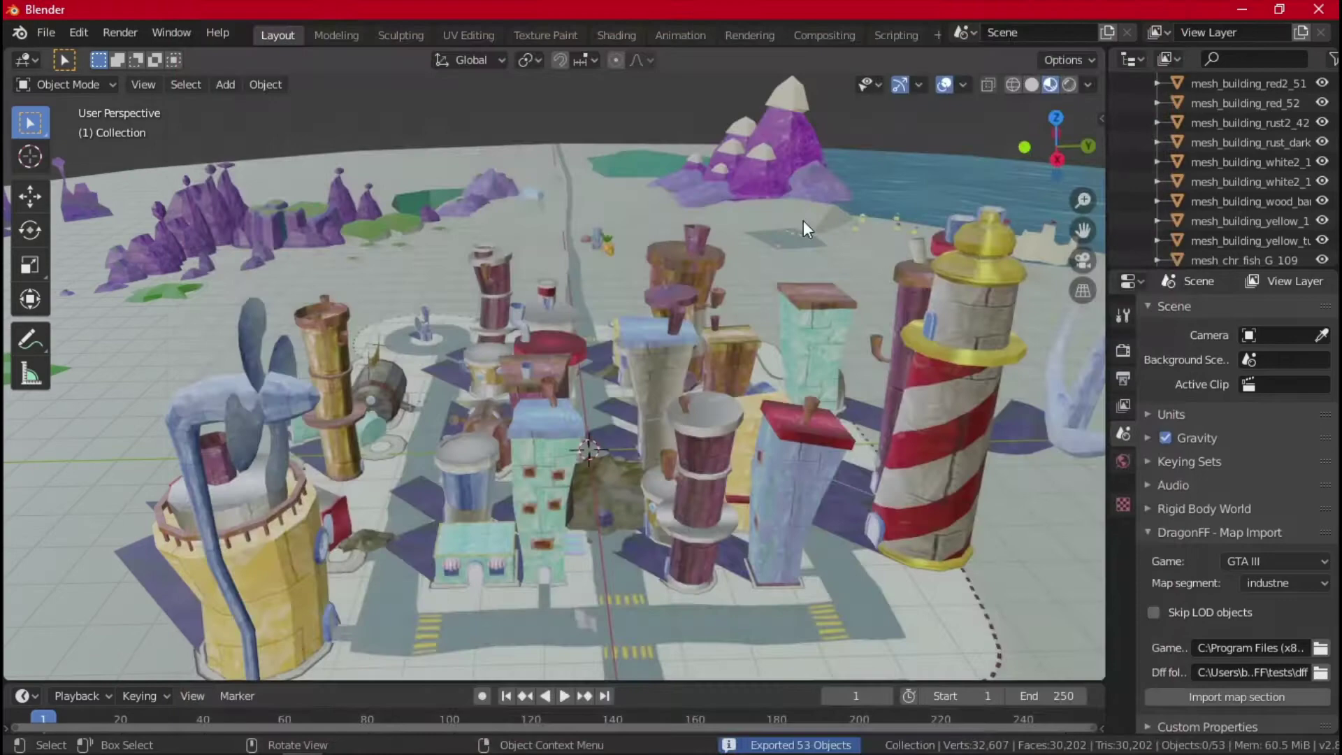
Step: Delete all level meshes from the scene, leaving the collection empty
right_click(801, 221)
right_click(1244, 120)
left_click(1249, 158)
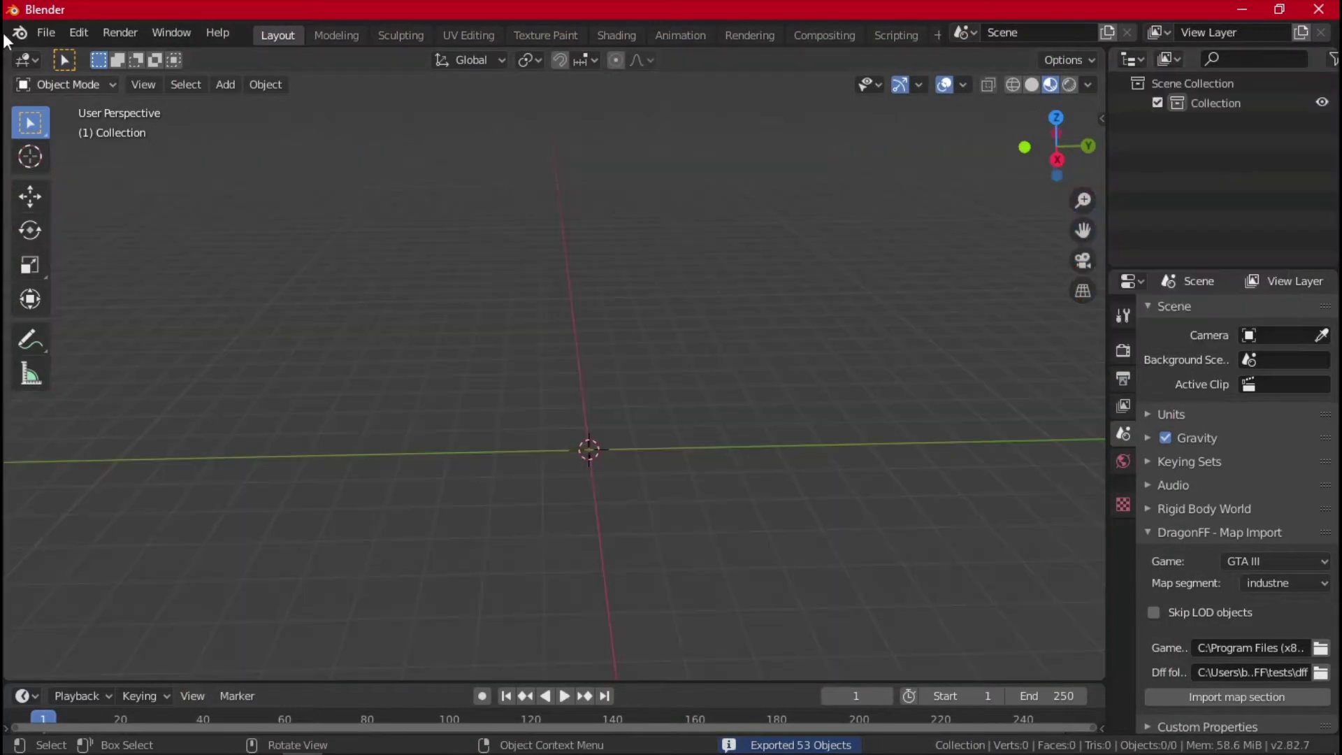
Step: Import the combined COLLADA file downtown.dae from the level folder into the empty scene
left_click(46, 32)
mouse_move(105, 306)
left_click(257, 305)
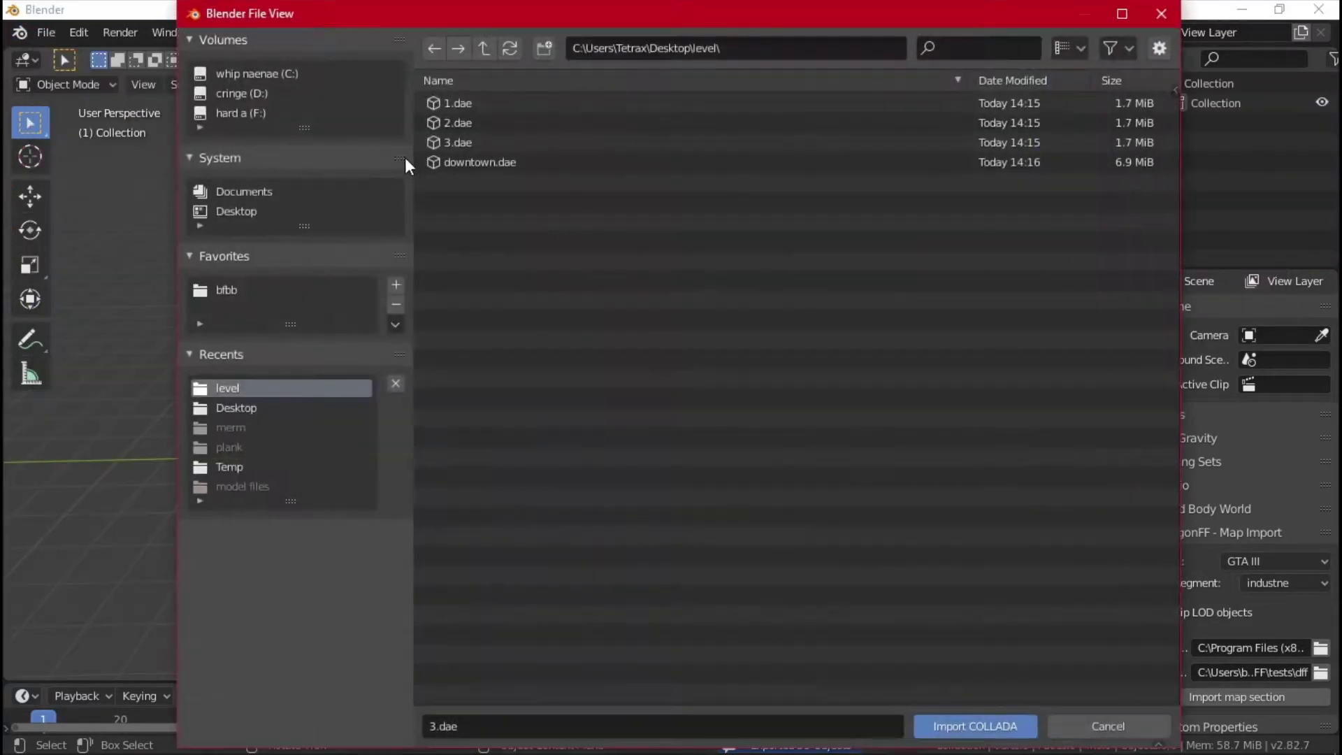
left_click(480, 165)
scroll(661, 209, "down", 6)
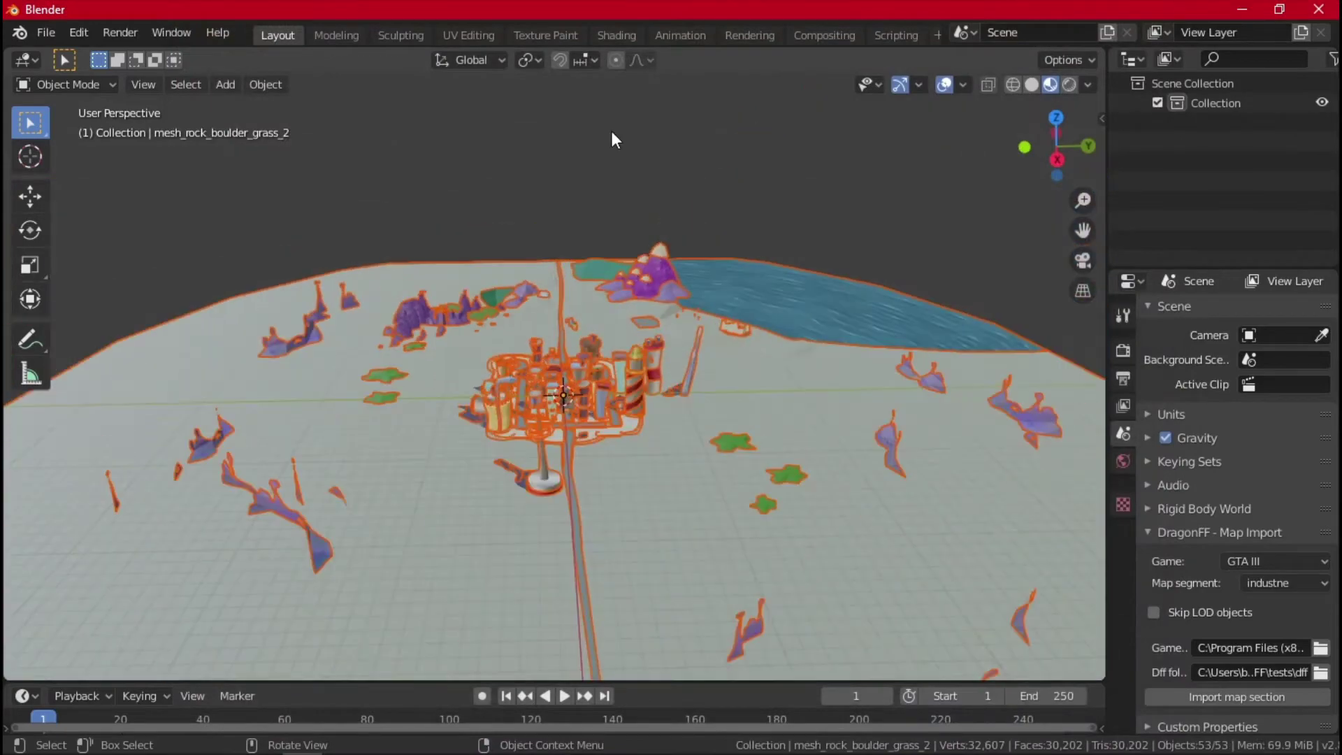
left_click(611, 131)
scroll(610, 235, "up", 6)
middle_click_drag(610, 234, 591, 464)
Step: Switch to Industrial Park and set up a scene export in COLLADA format with the png texture extension
key("alt+Tab")
left_click(603, 335)
key("w")
key("w")
key("s")
left_click(263, 36)
mouse_move(252, 36)
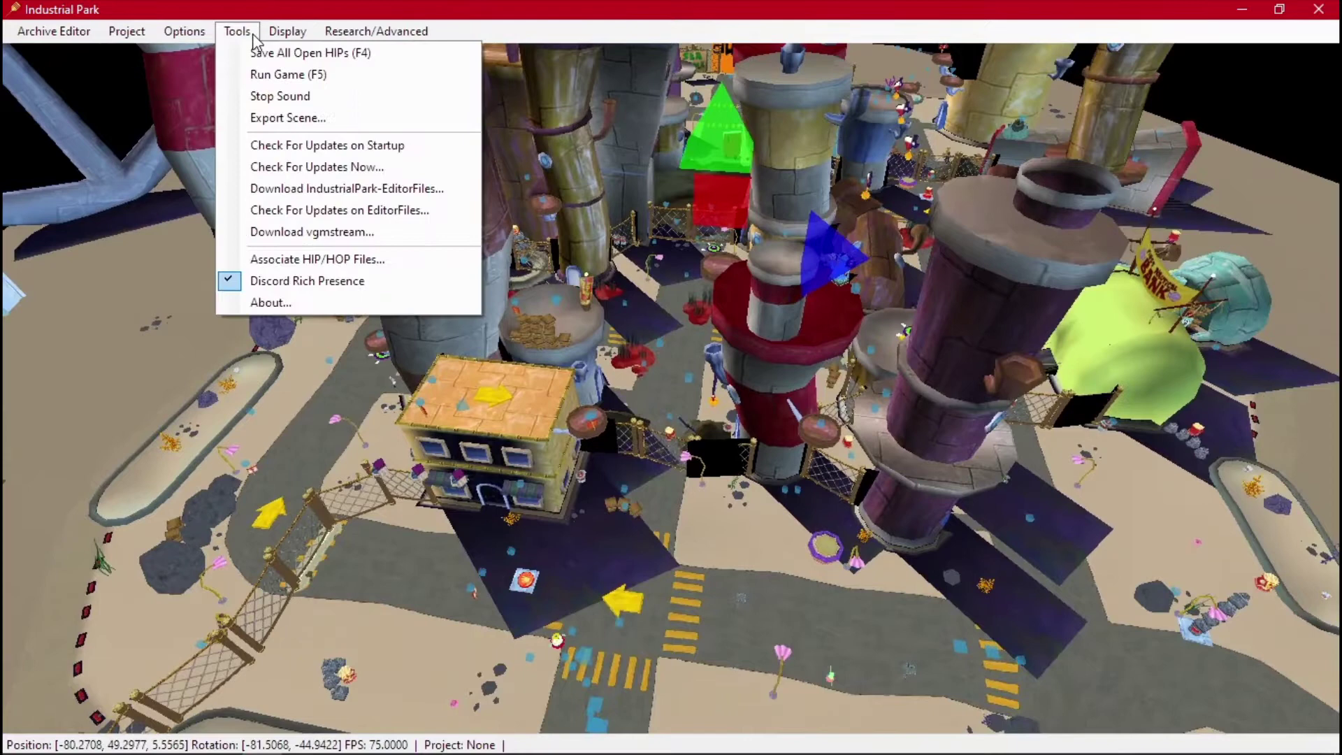
left_click(288, 124)
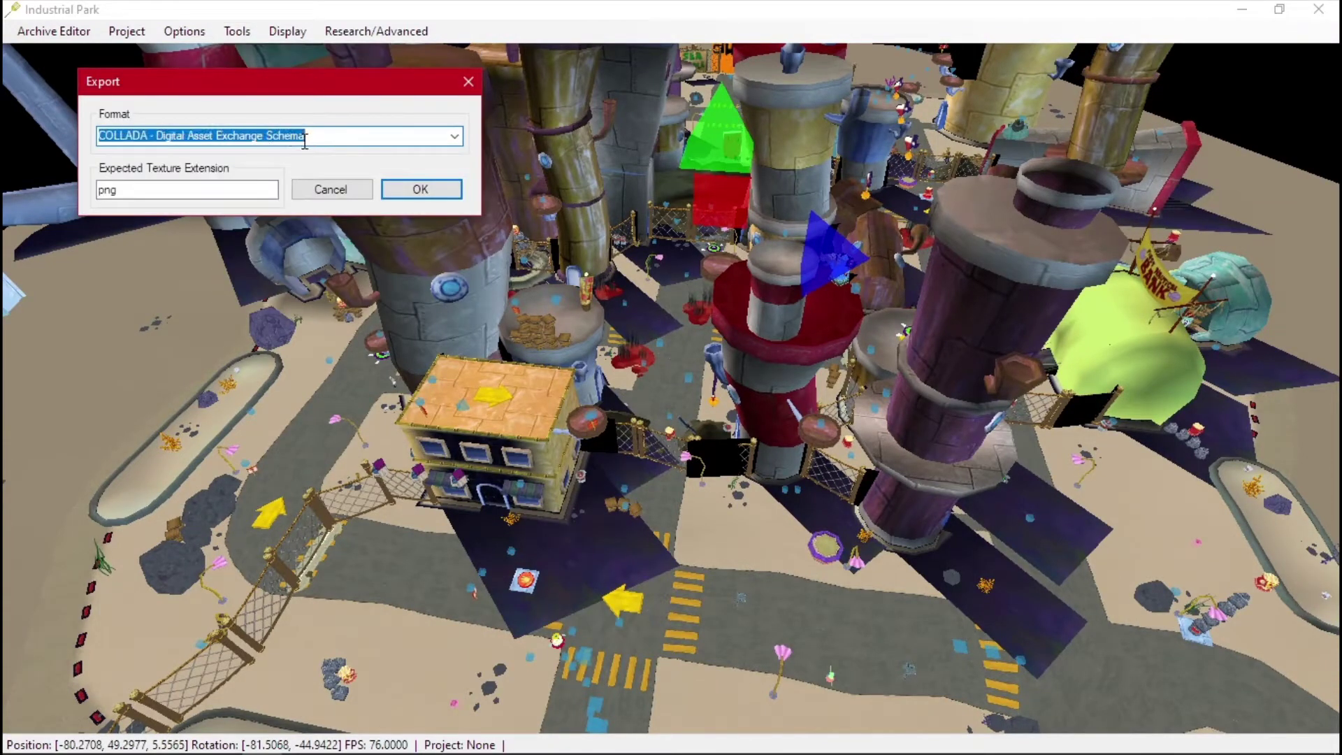
left_click(316, 141)
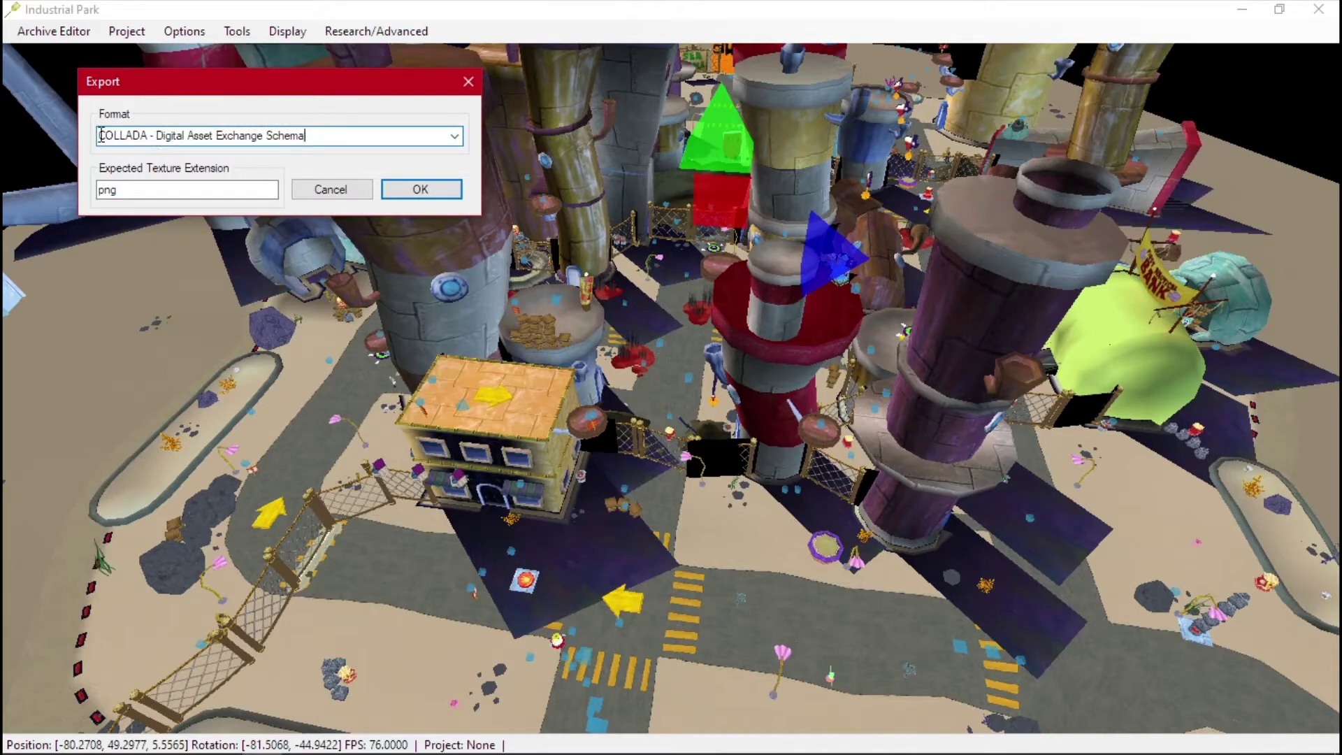
left_click(451, 191)
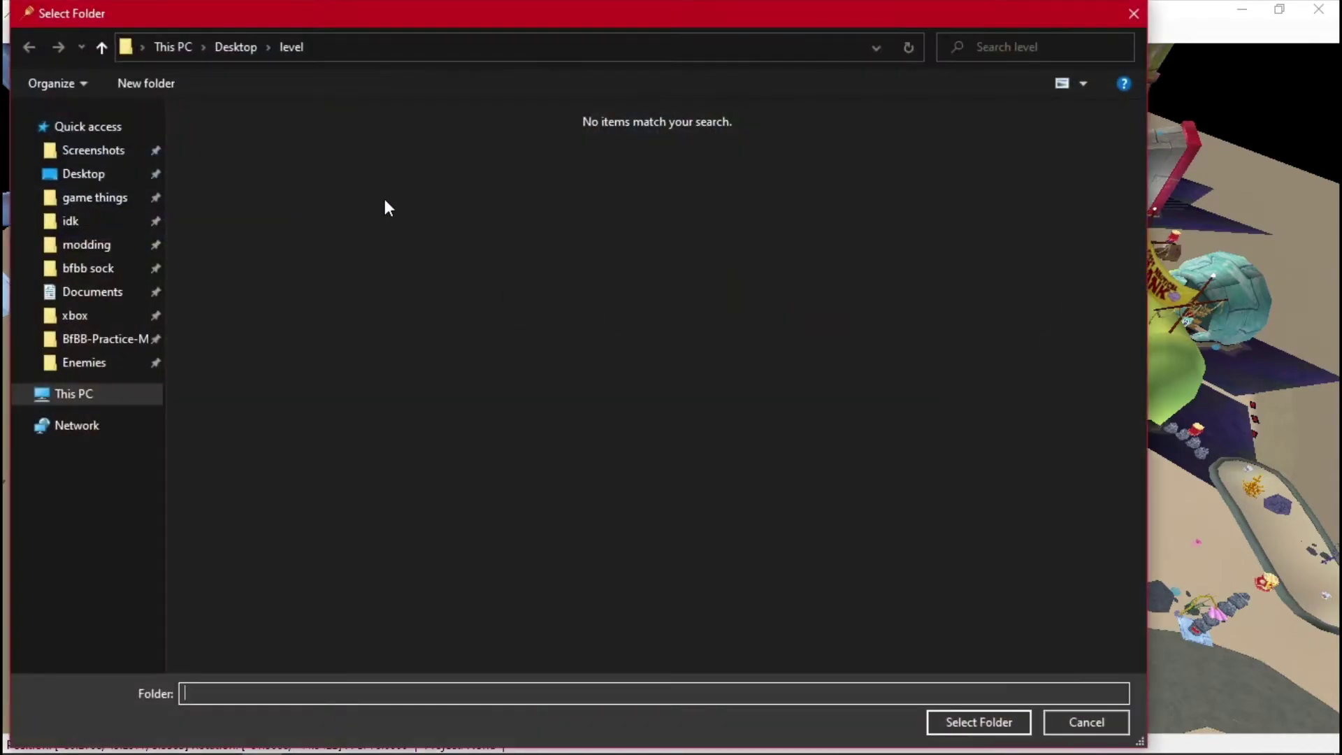
Step: Create a folder named export inside the level folder and export the scene into it
key("ctrl+shift+n")
type("export")
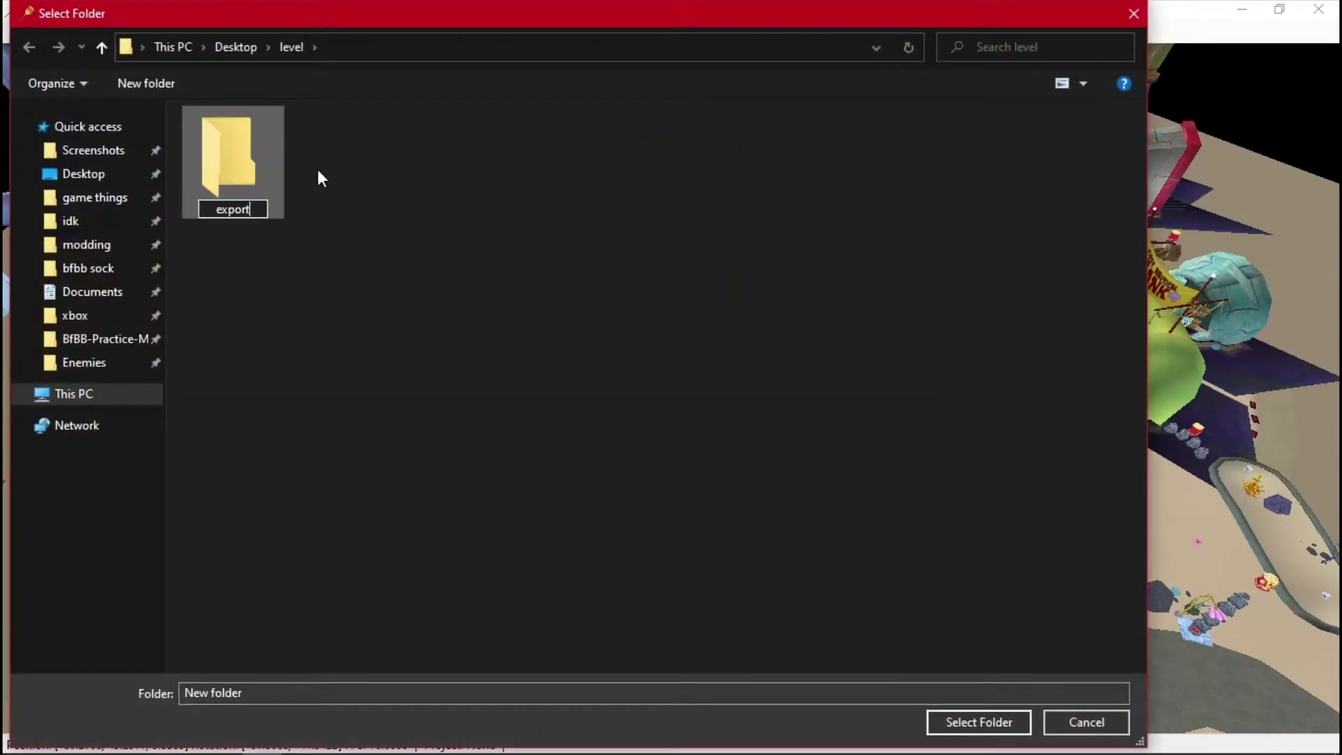
key("Return")
double_click(193, 185)
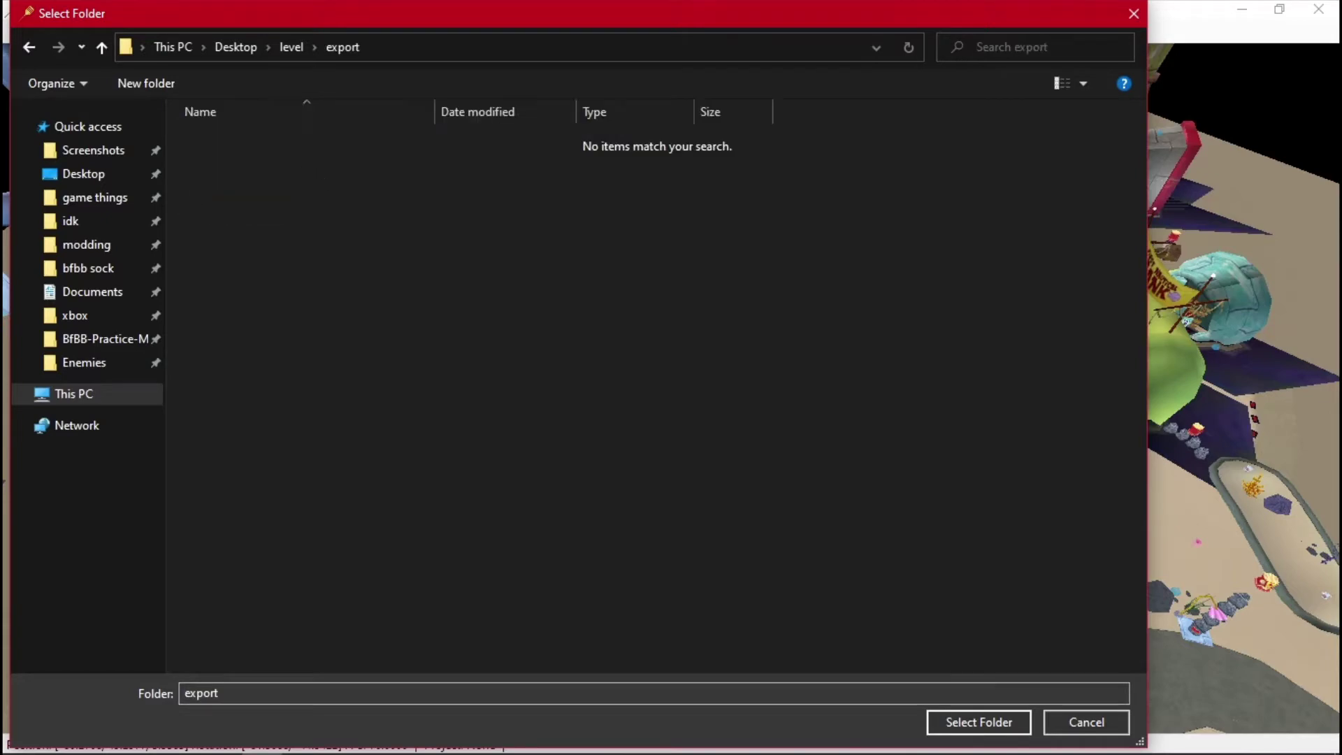
left_click(979, 721)
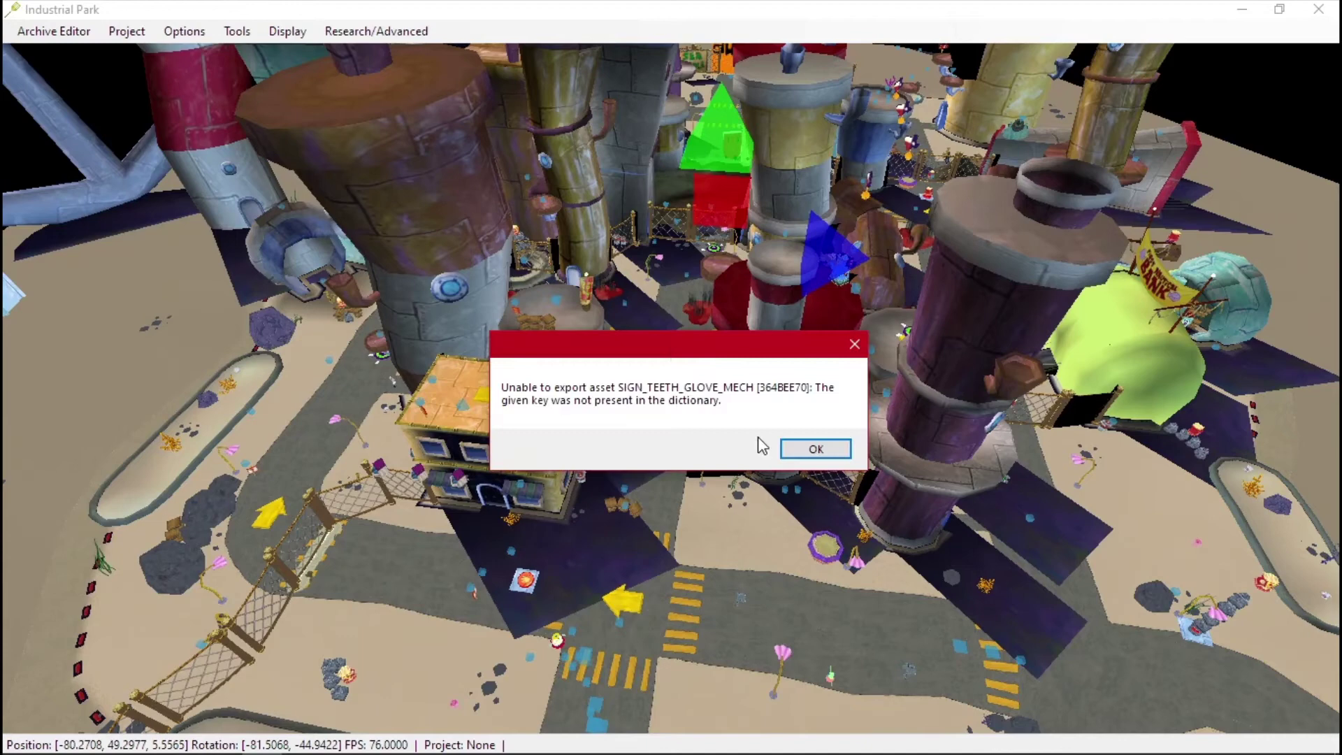
Step: Dismiss each message about an asset that cannot be exported so the scene export can continue
left_click(817, 448)
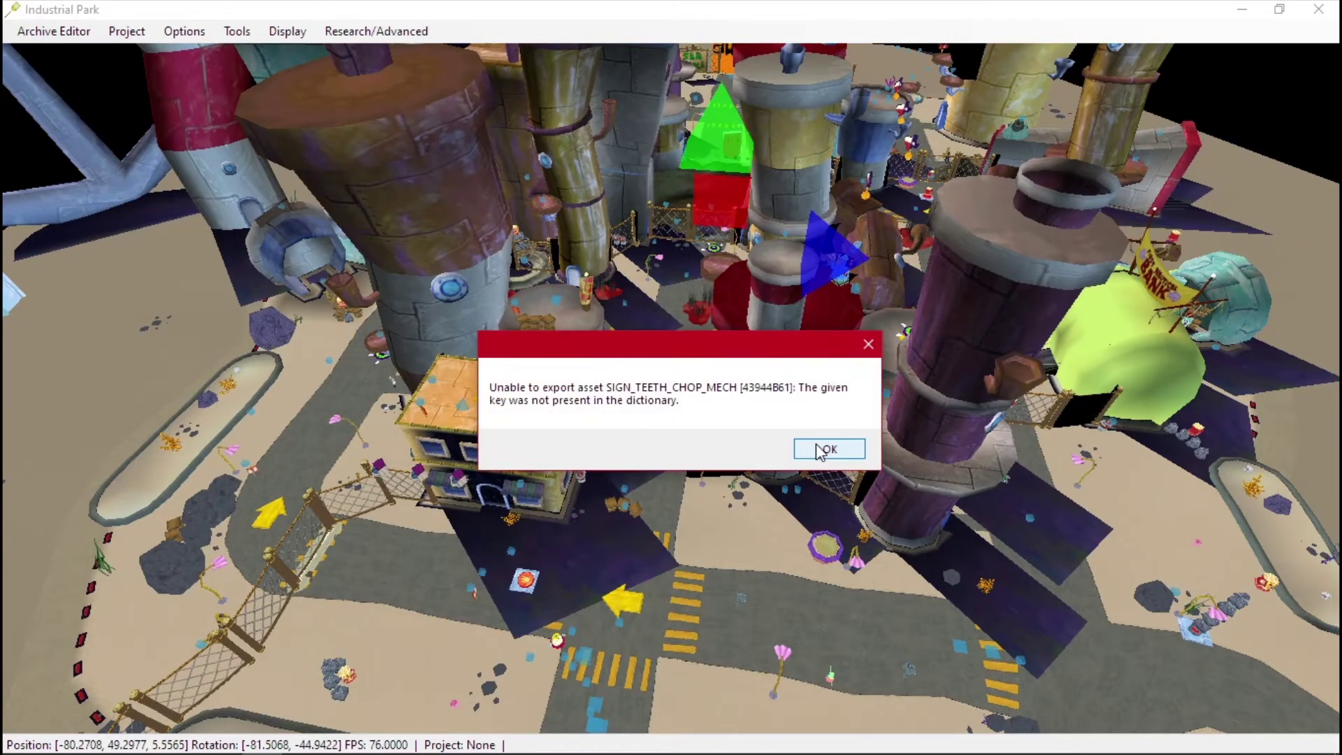
left_click(820, 451)
left_click(831, 449)
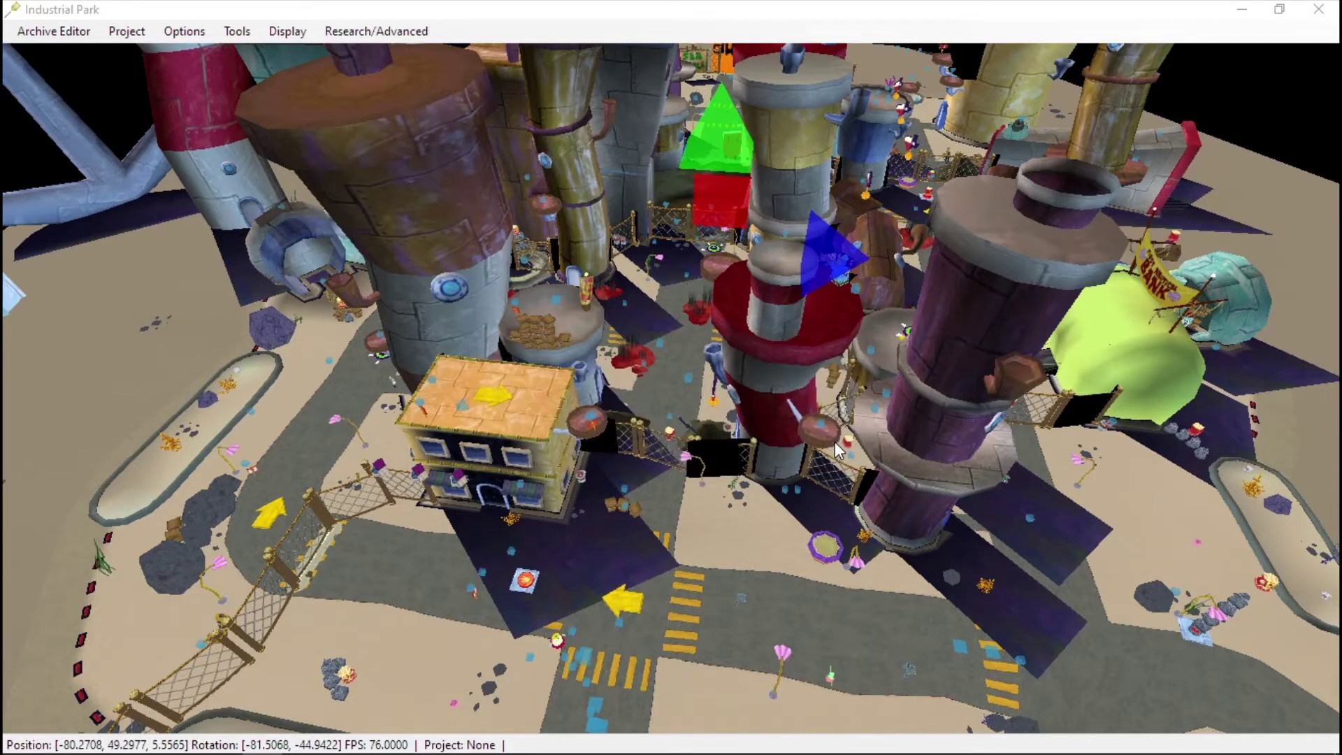
left_click(834, 451)
left_click(839, 451)
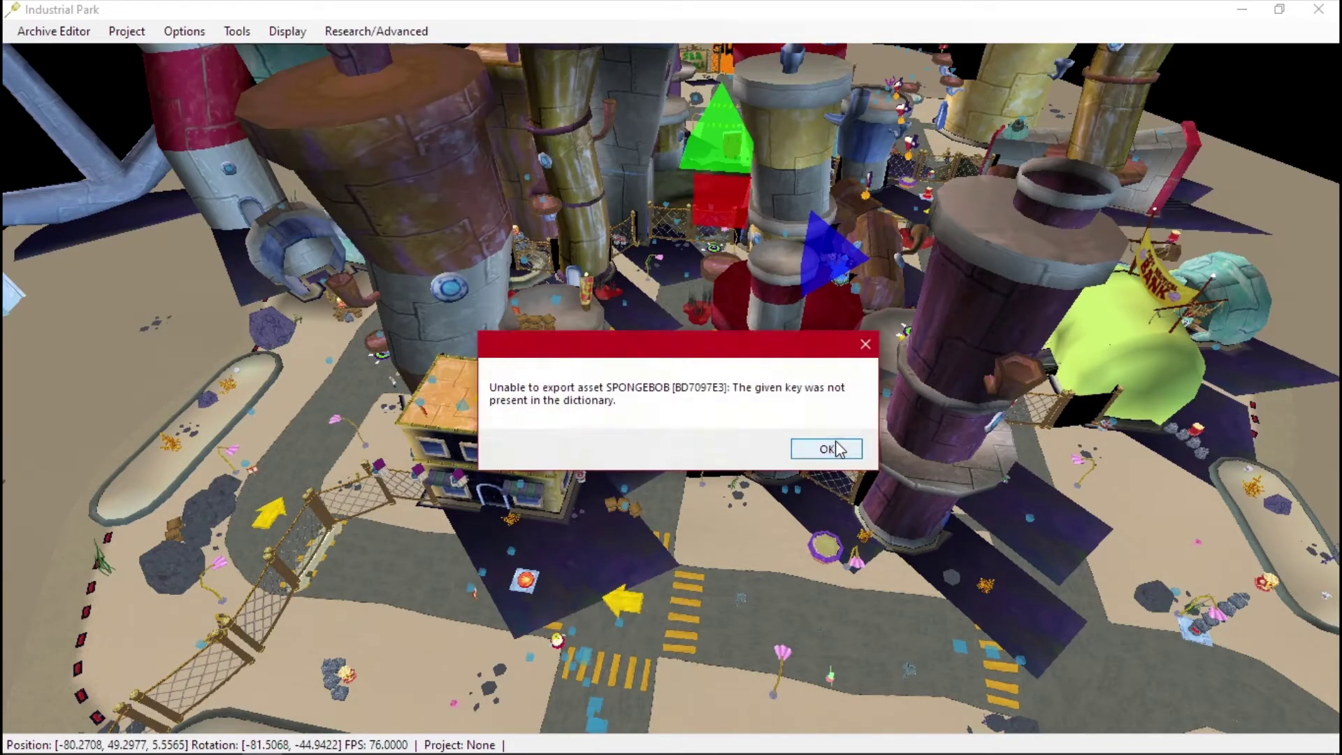
left_click(837, 451)
left_click(836, 451)
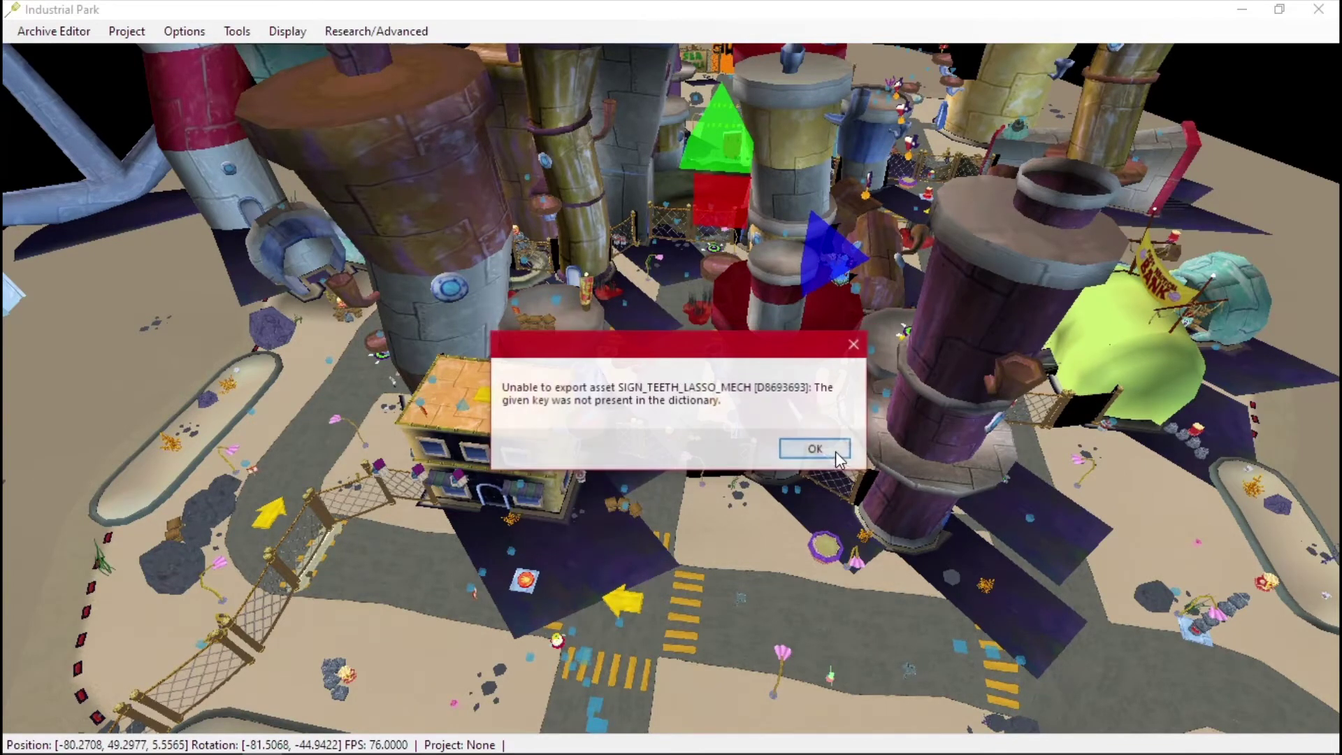
left_click(817, 449)
left_click(817, 449)
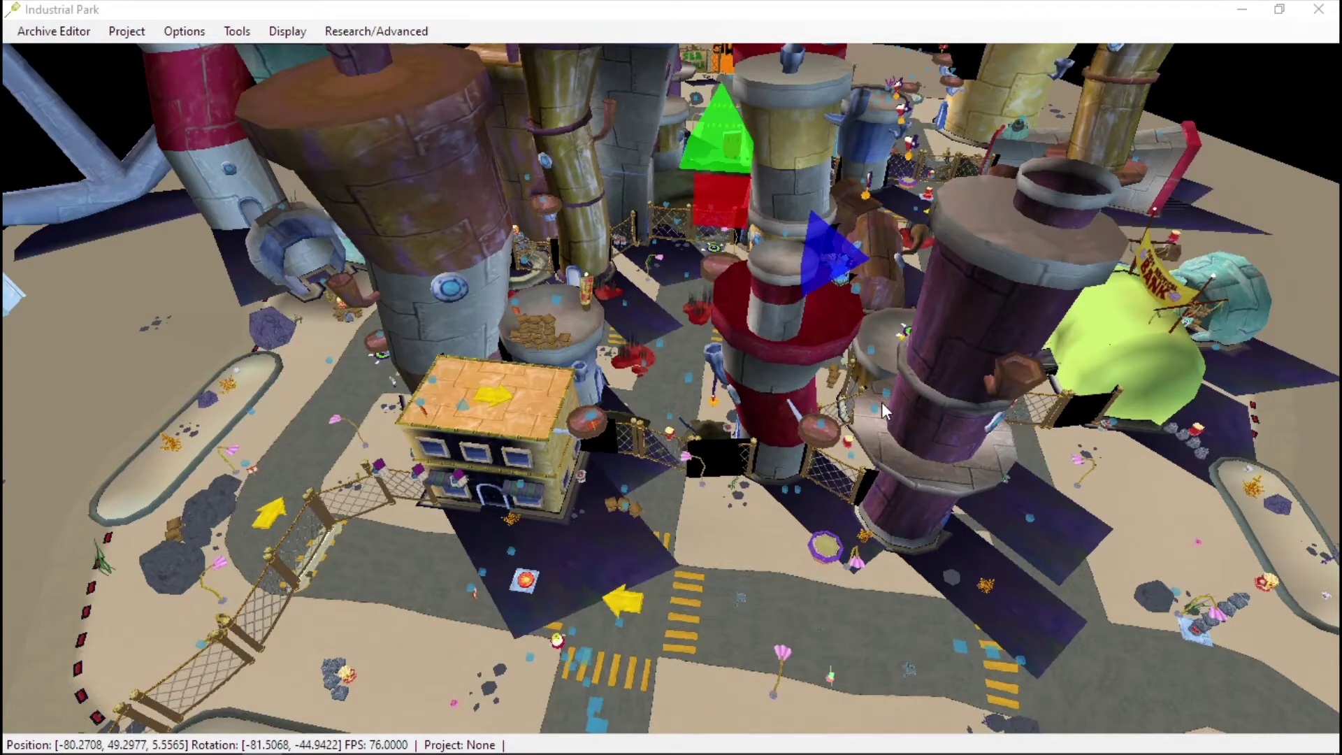
Step: Switch to Blender, start a COLLADA import and browse the exported asset files in the level folder's export subfolder
right_click_drag(882, 404, 930, 296)
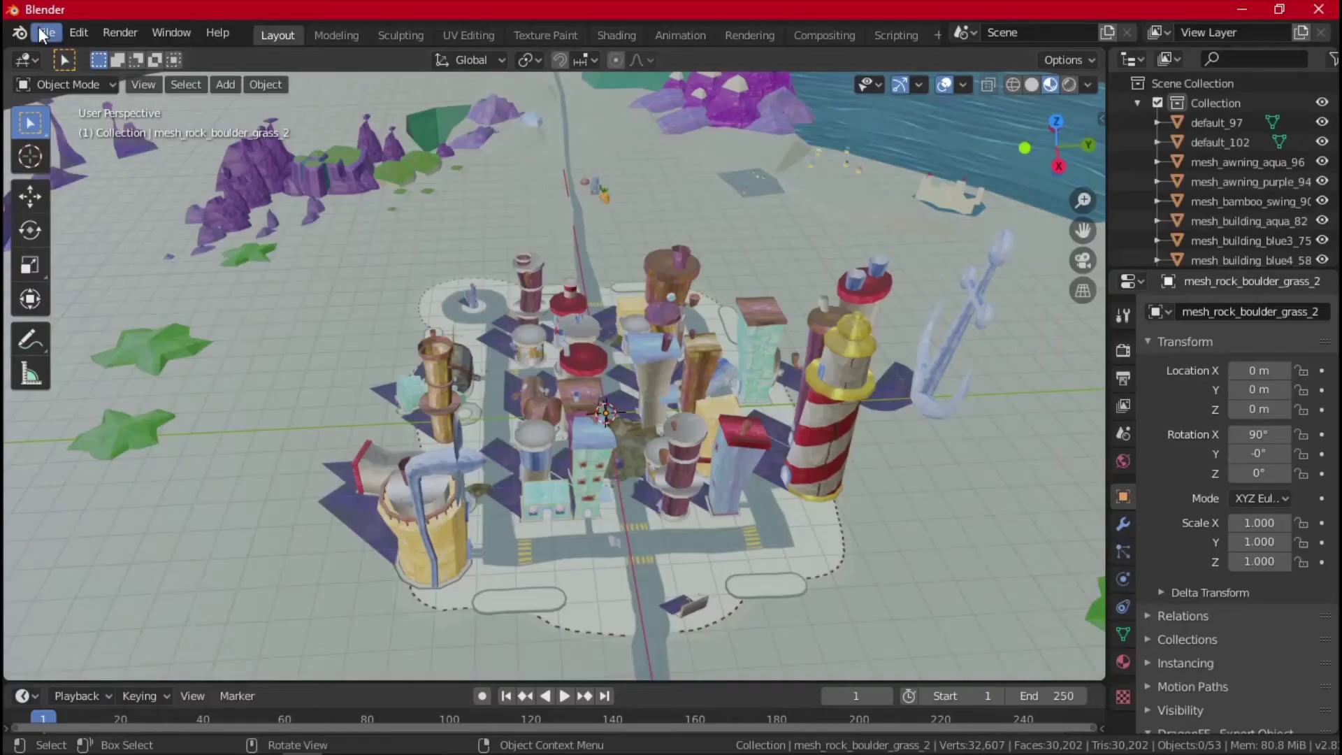
left_click(43, 32)
mouse_move(149, 308)
left_click(237, 297)
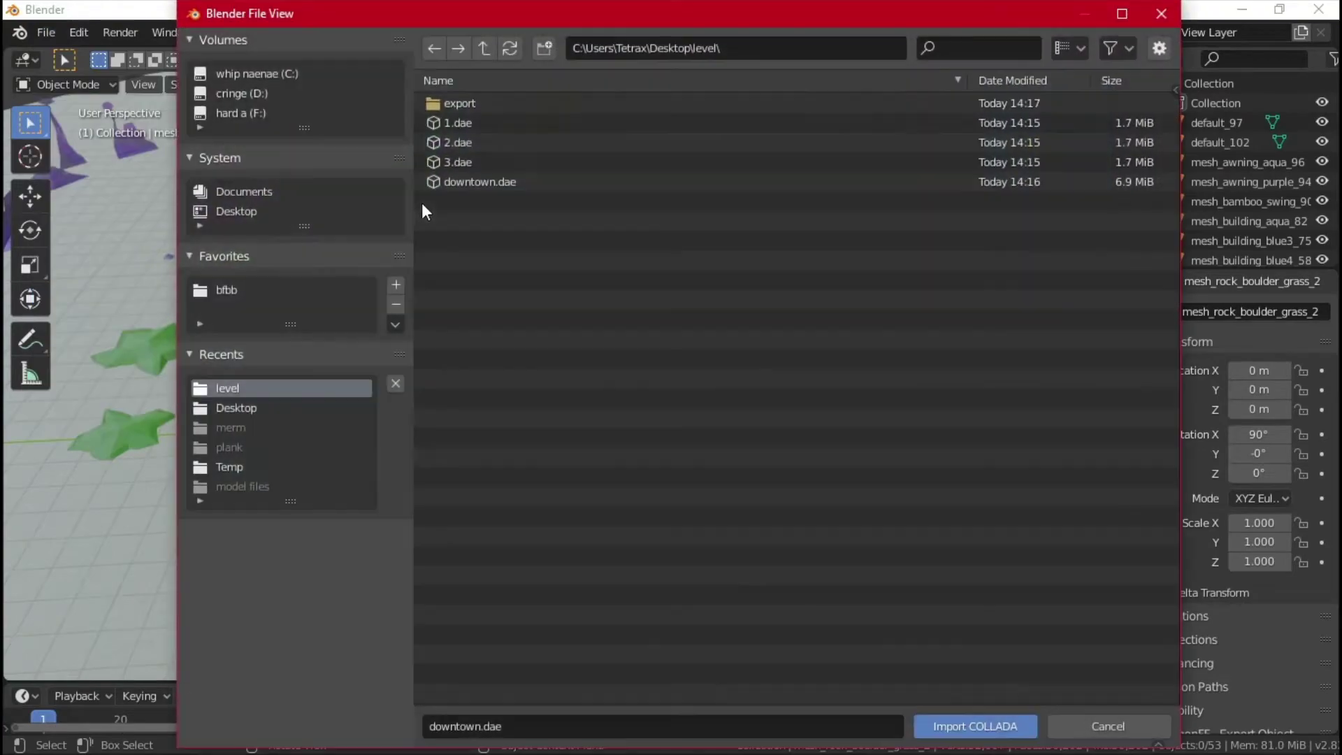
double_click(467, 103)
scroll(573, 240, "down", 15)
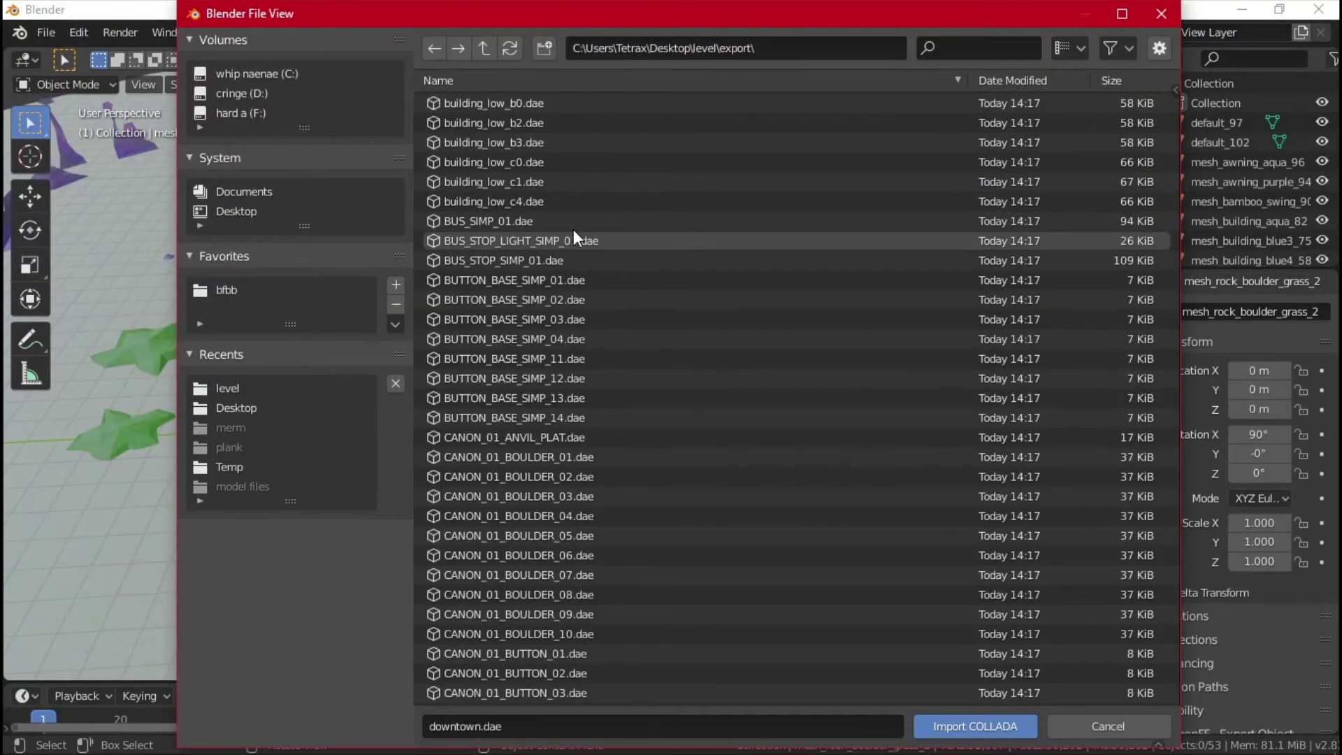
scroll(585, 399, "down", 20)
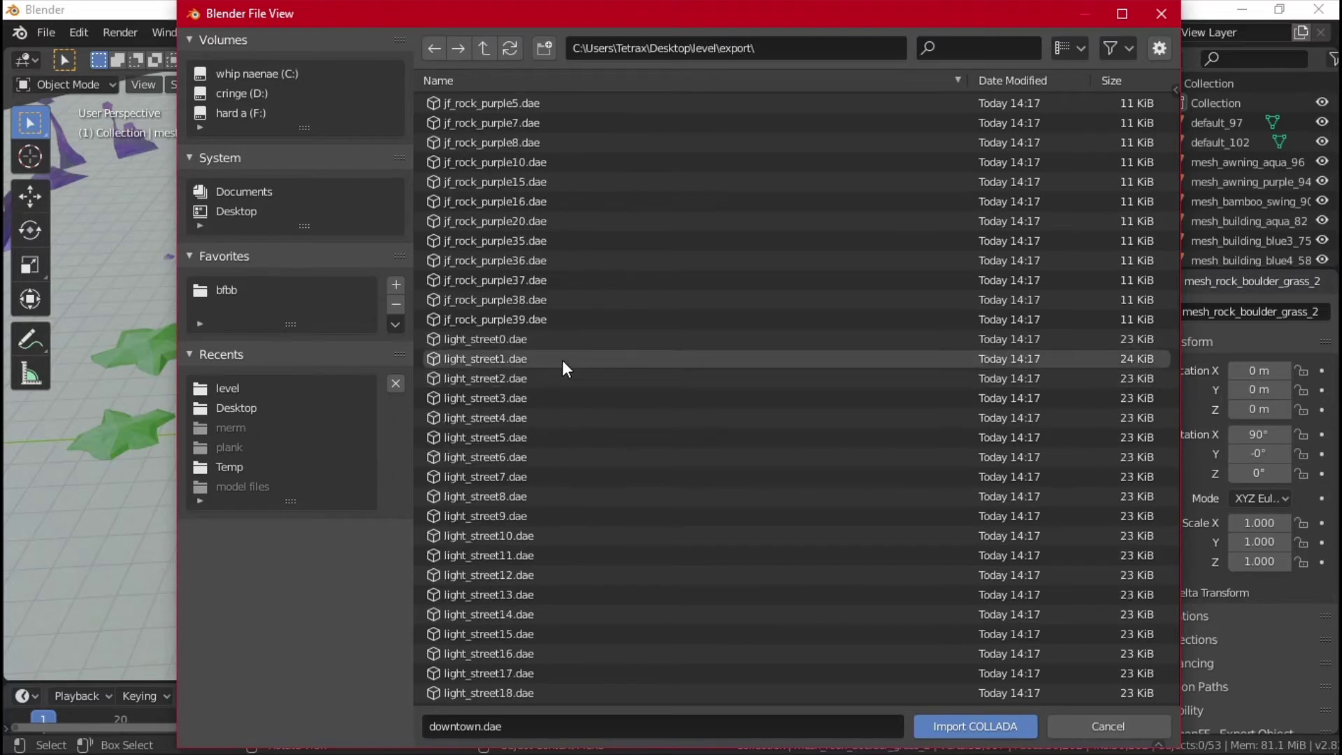
scroll(563, 358, "down", 20)
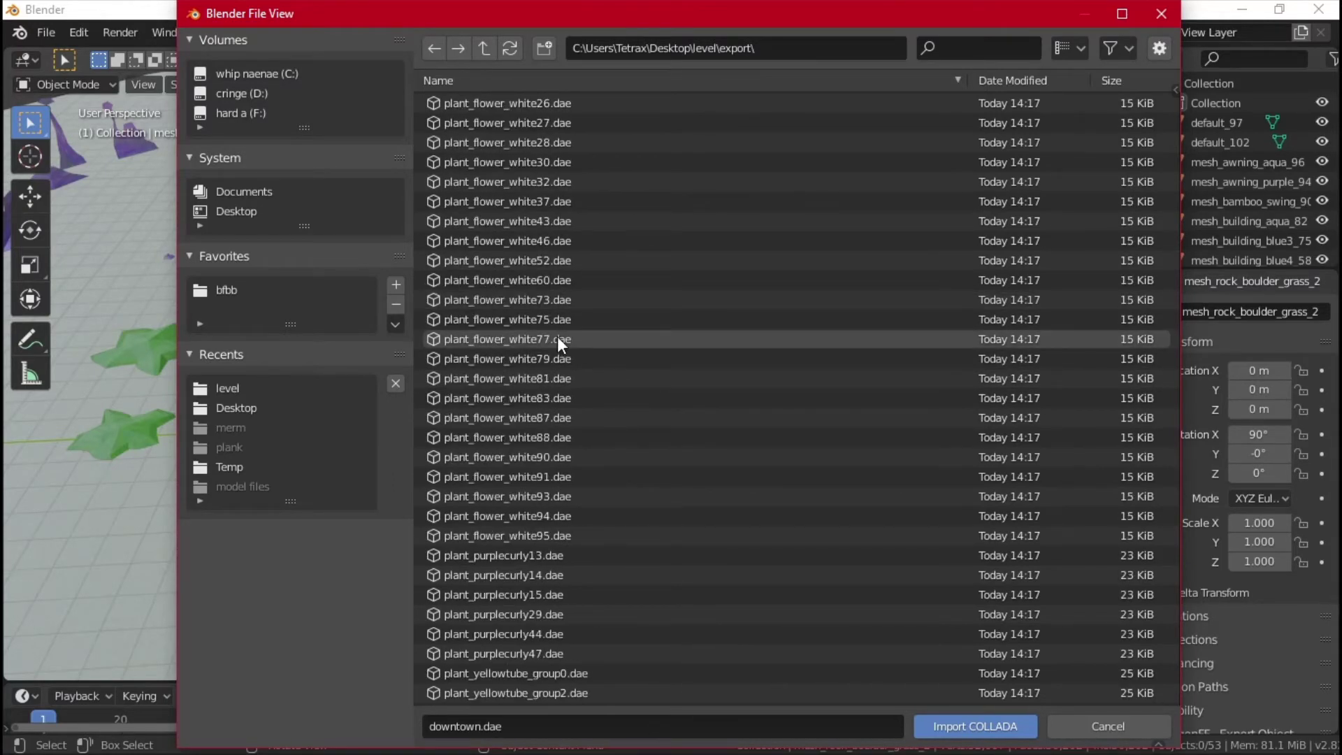
scroll(557, 337, "down", 20)
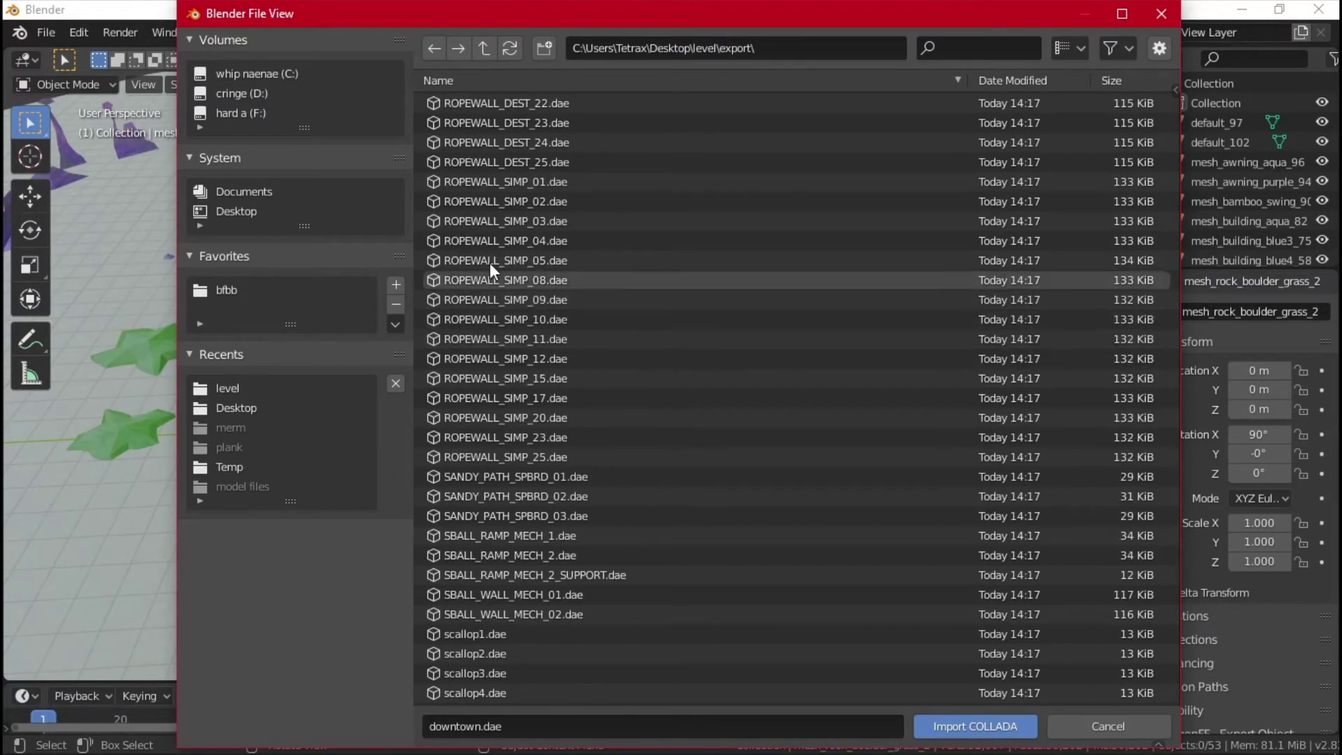
Step: Try to import all COLLADA files in the export folder at once with Import Units enabled
left_click(1160, 49)
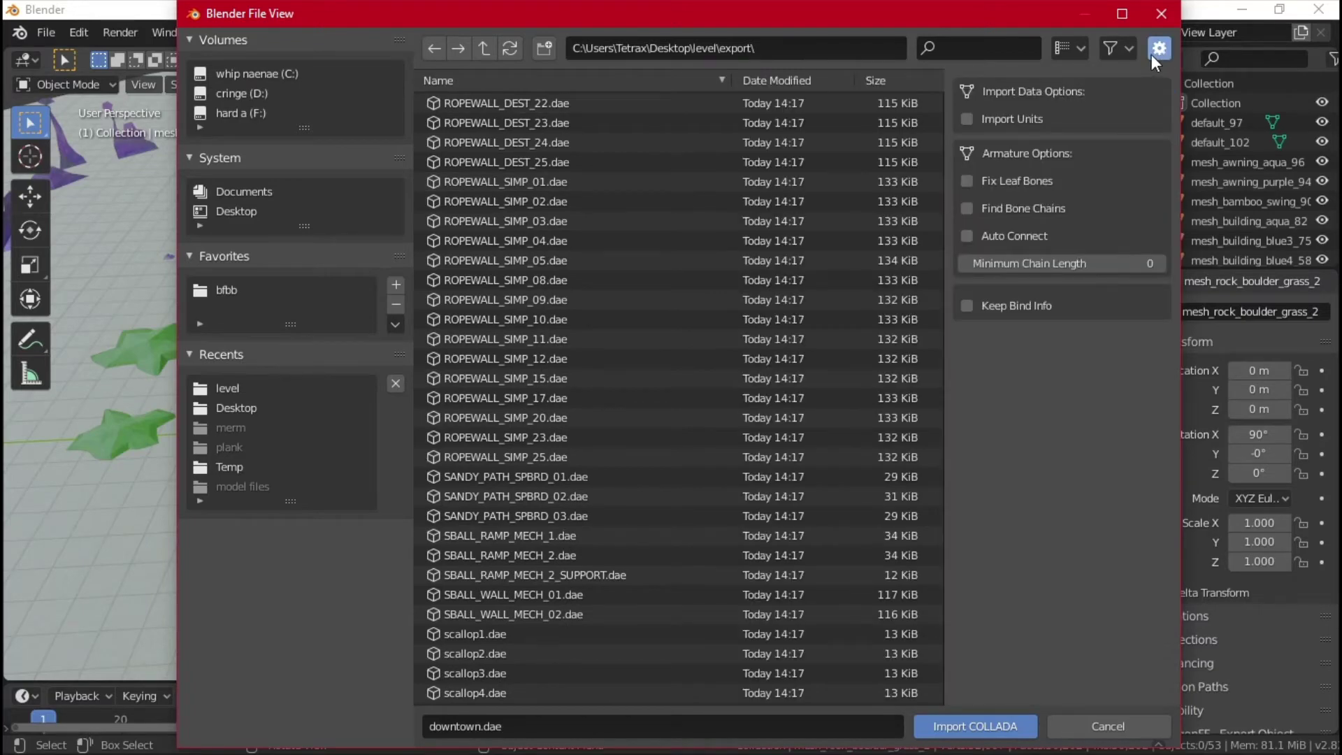
left_click(731, 242)
key("a")
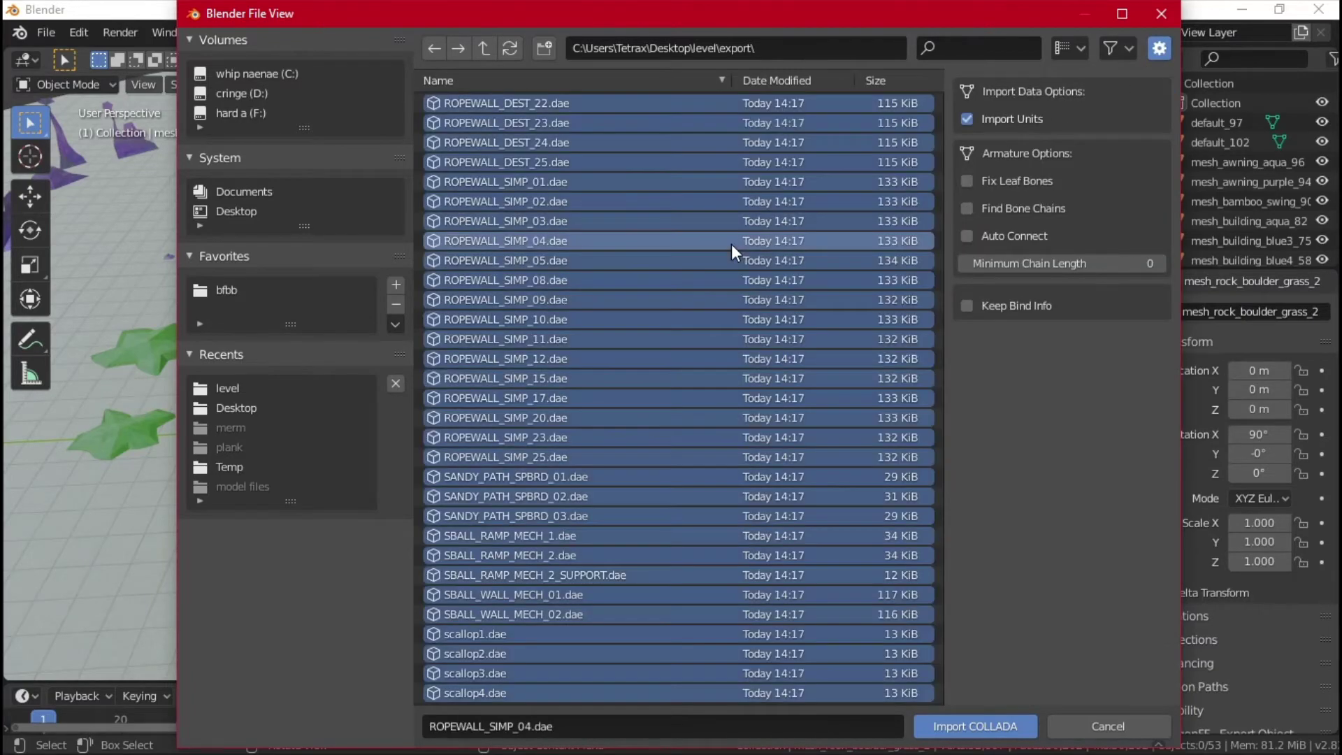
left_click(970, 728)
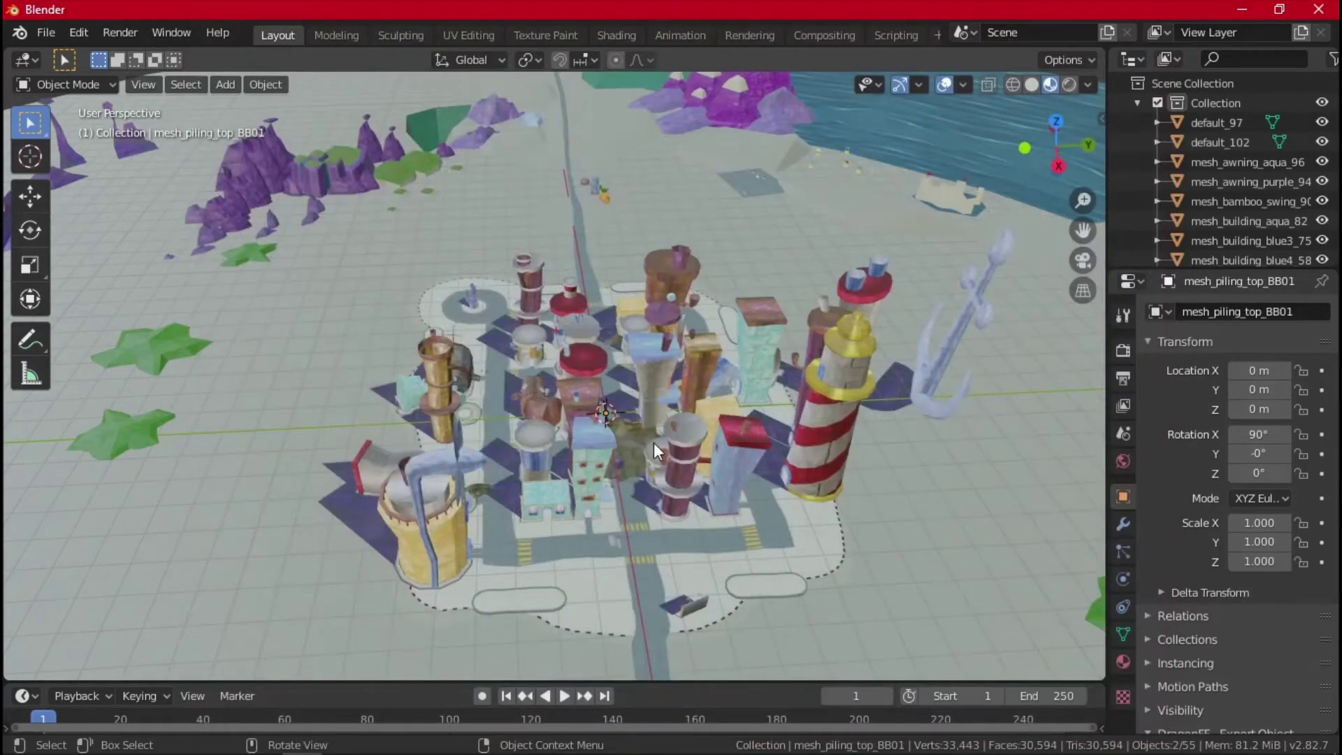
Step: Import a single COLLADA file from the export folder into the downtown scene
middle_click_drag(653, 443, 748, 396)
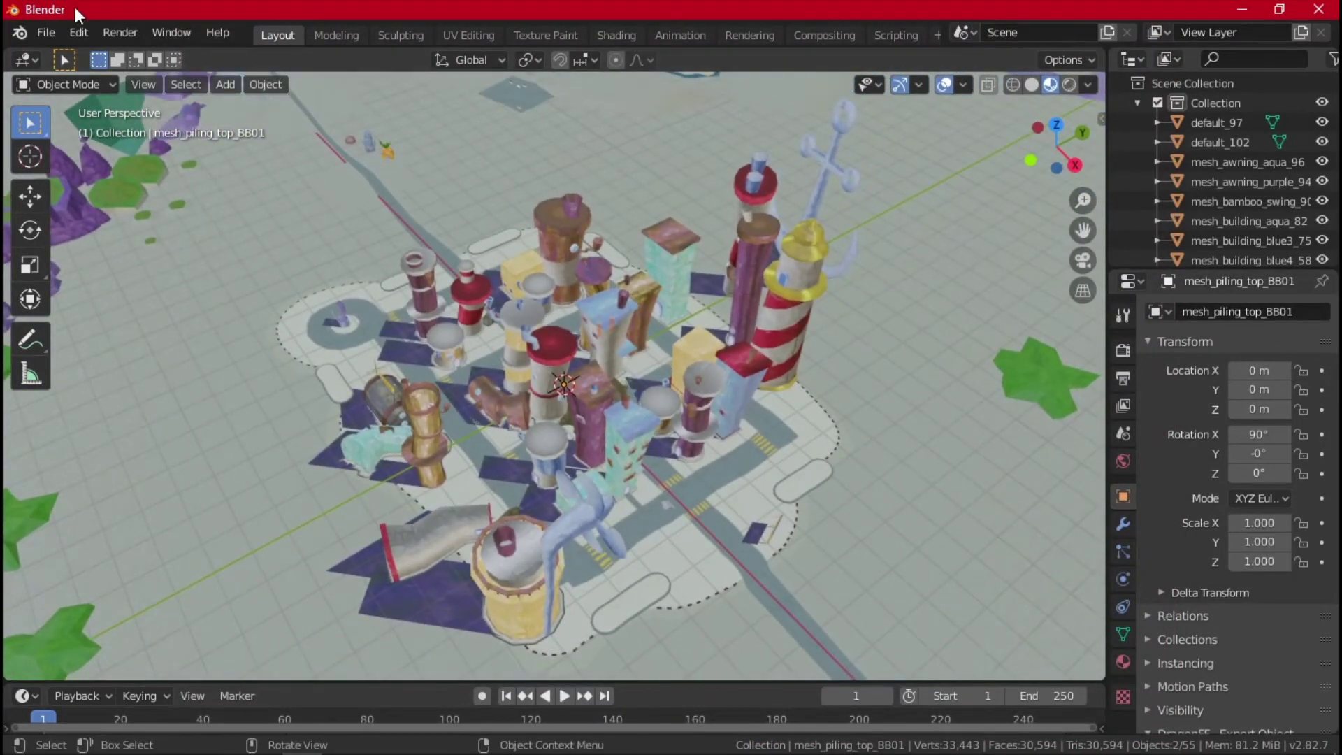
left_click(42, 35)
mouse_move(158, 303)
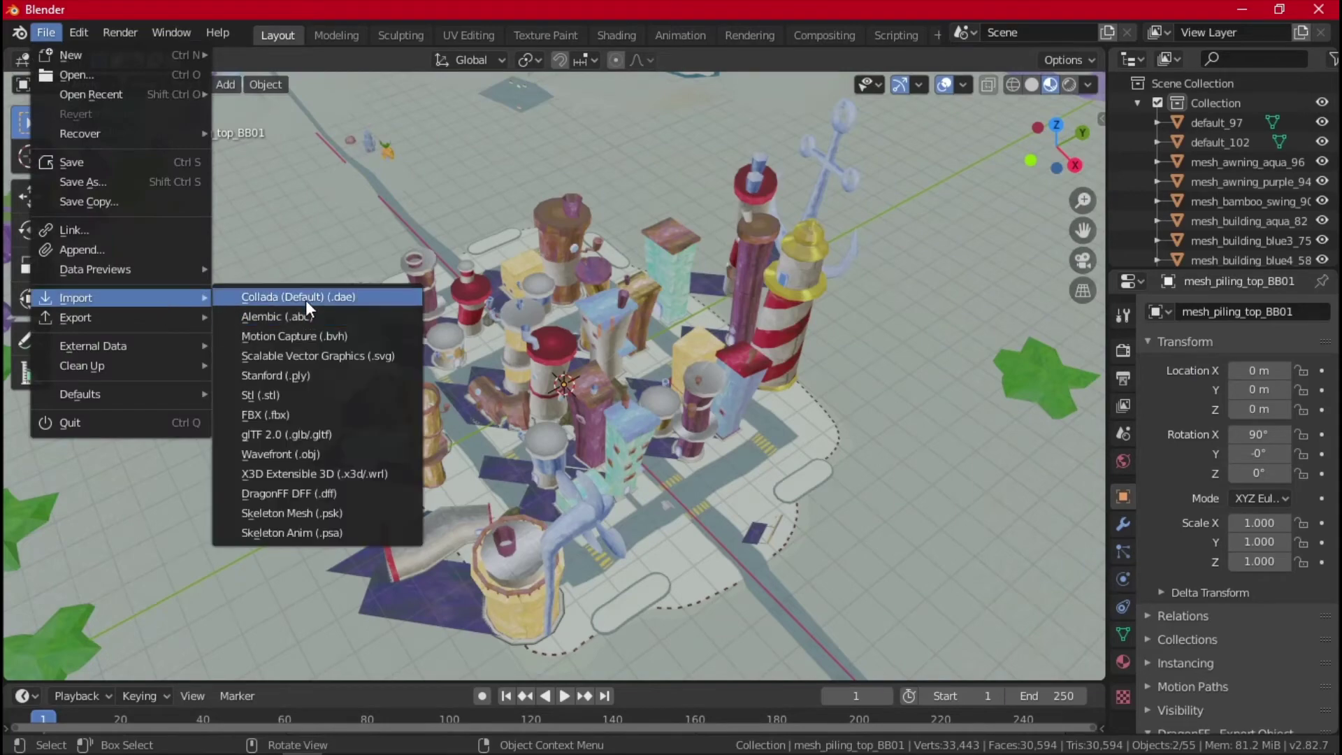
left_click(305, 295)
double_click(568, 293)
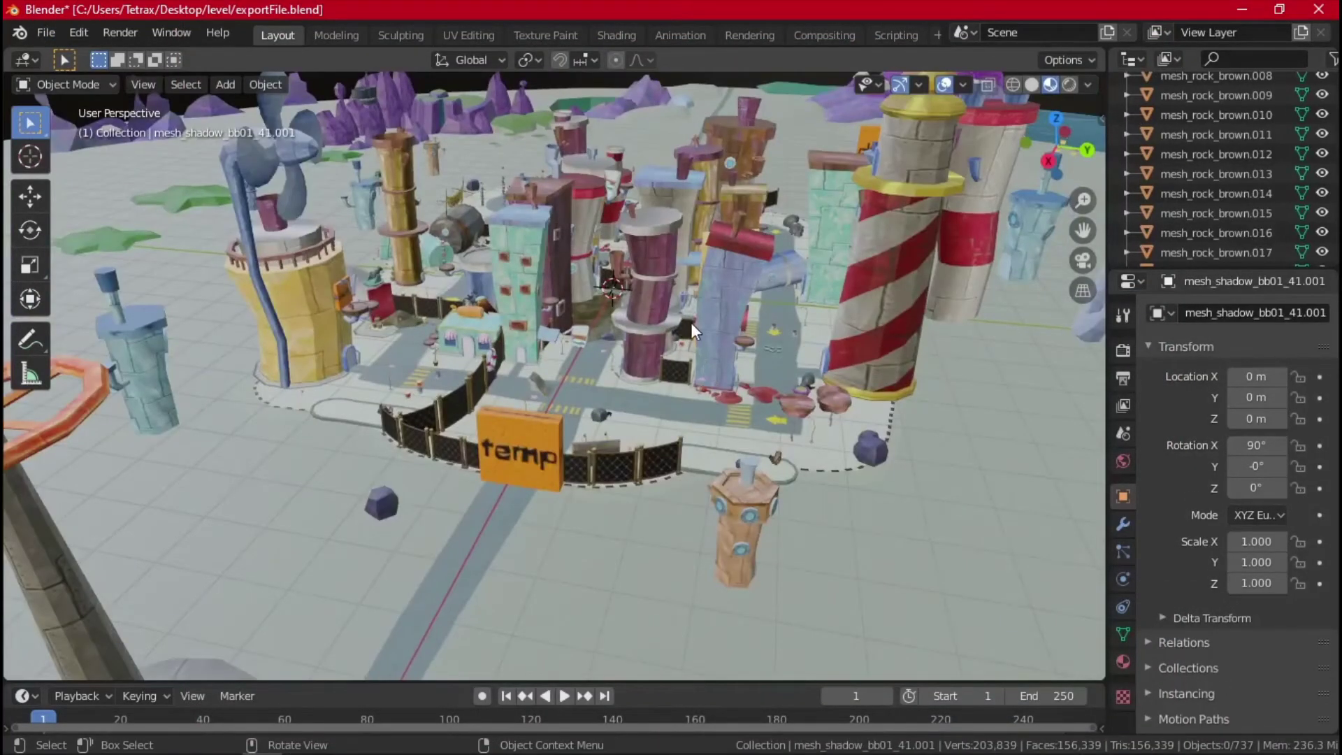
Step: Inspect the scene with all assets imported, and examine the export folder path in the batch import script in the Scripting workspace
middle_click_drag(726, 271, 617, 374)
scroll(617, 375, "up", 4)
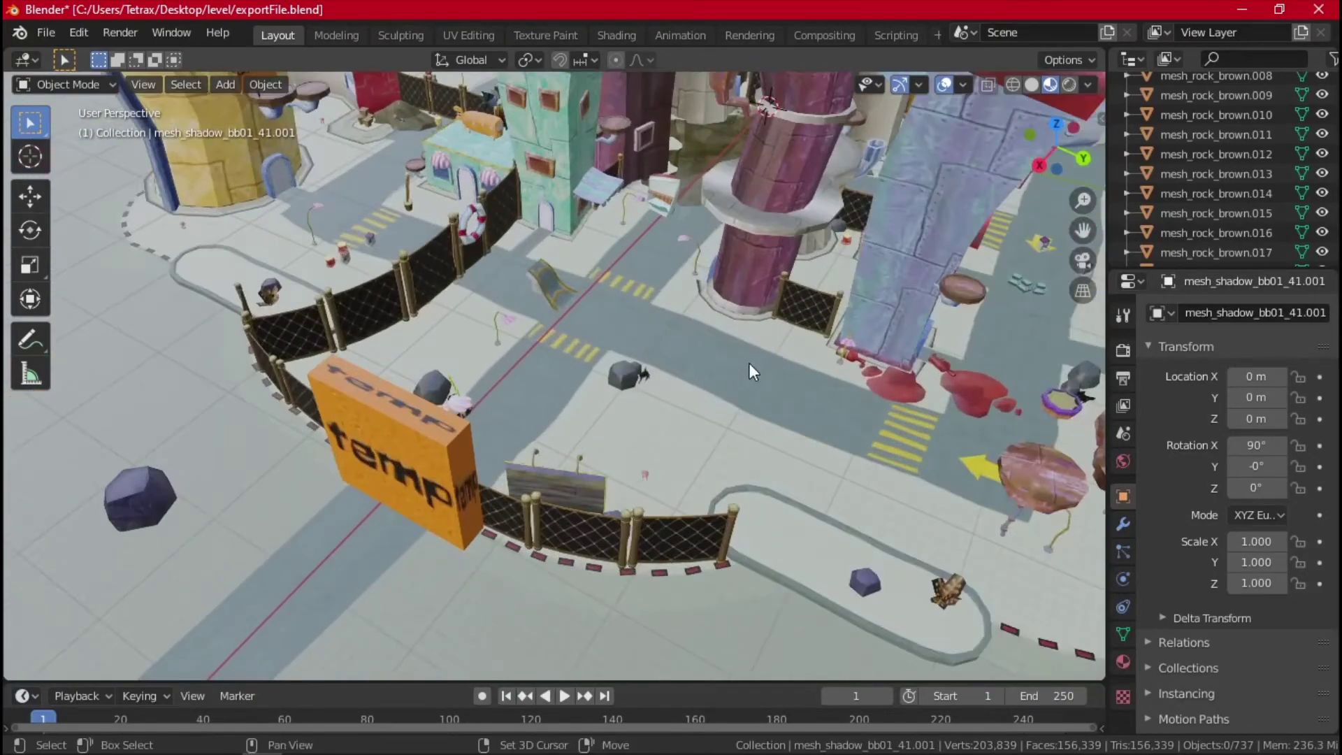
middle_click_drag(749, 363, 529, 404, "shift")
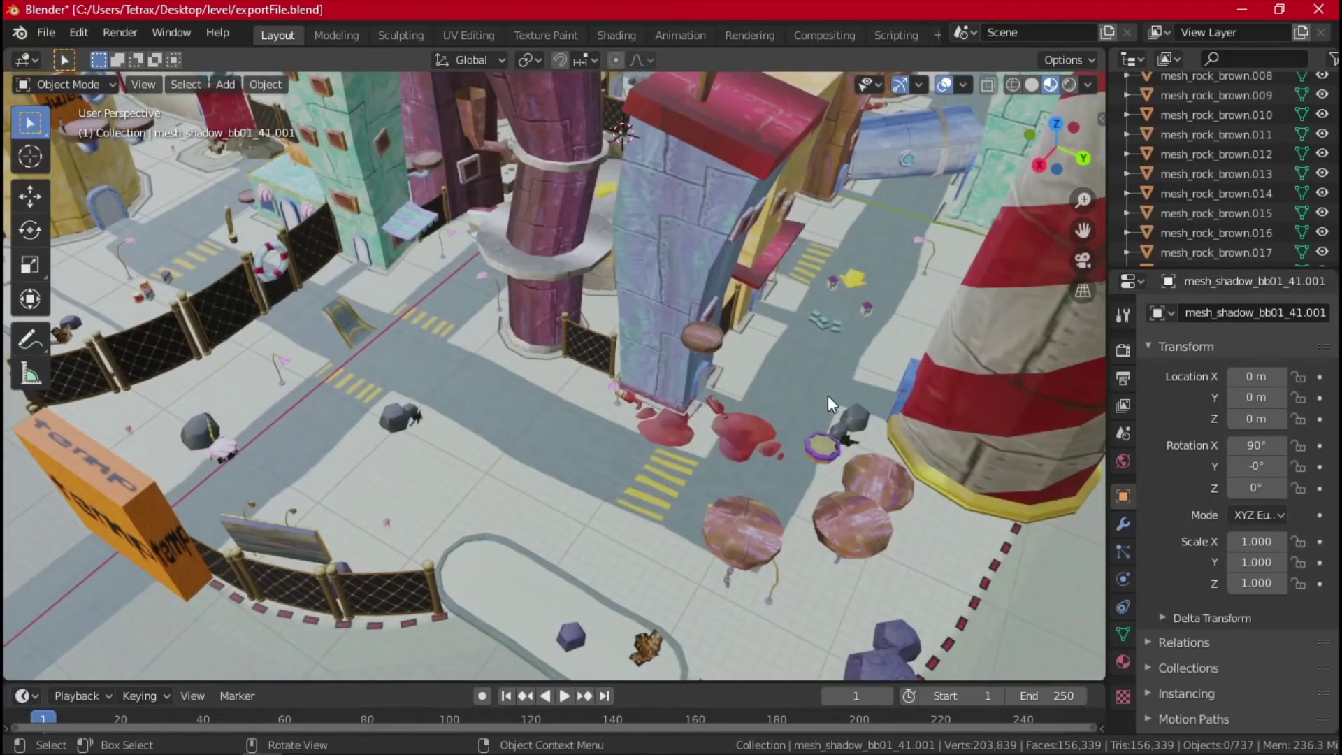
middle_click_drag(828, 396, 637, 389)
middle_click_drag(531, 231, 792, 355, "shift")
left_click(900, 37)
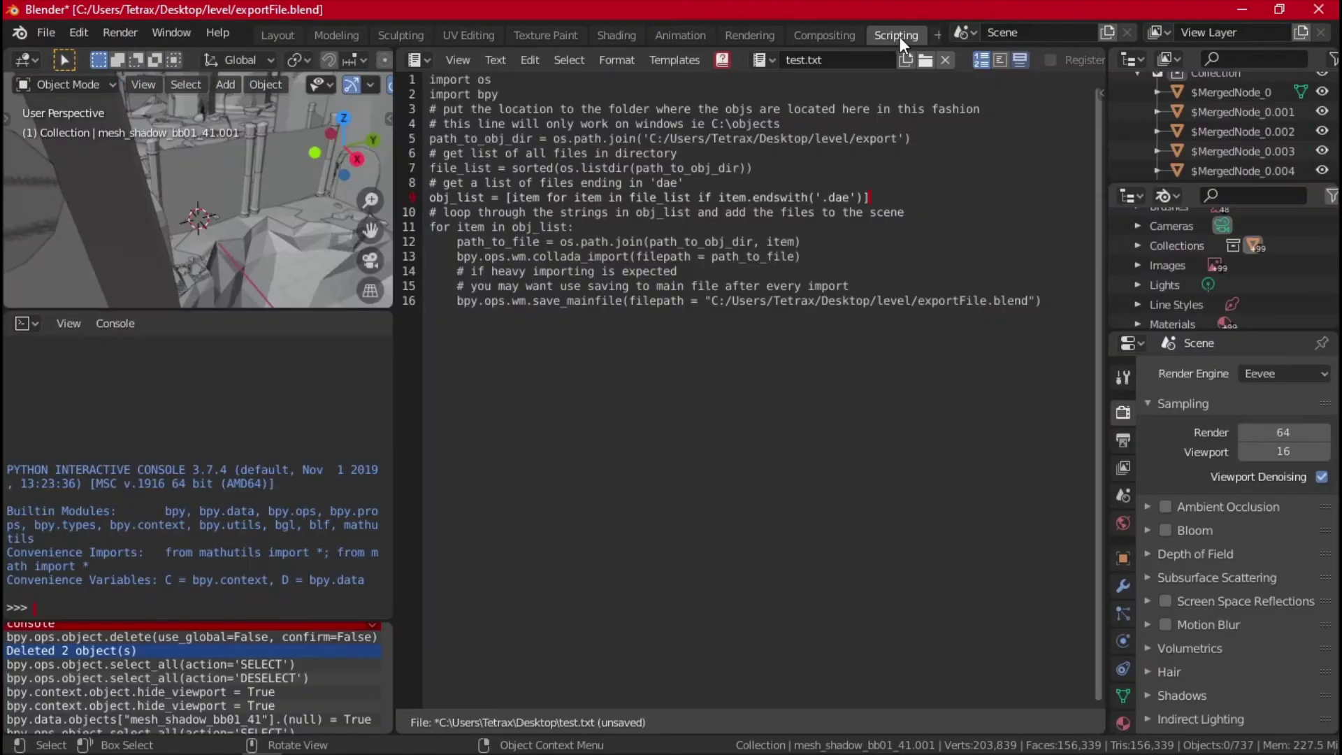
left_click(630, 183)
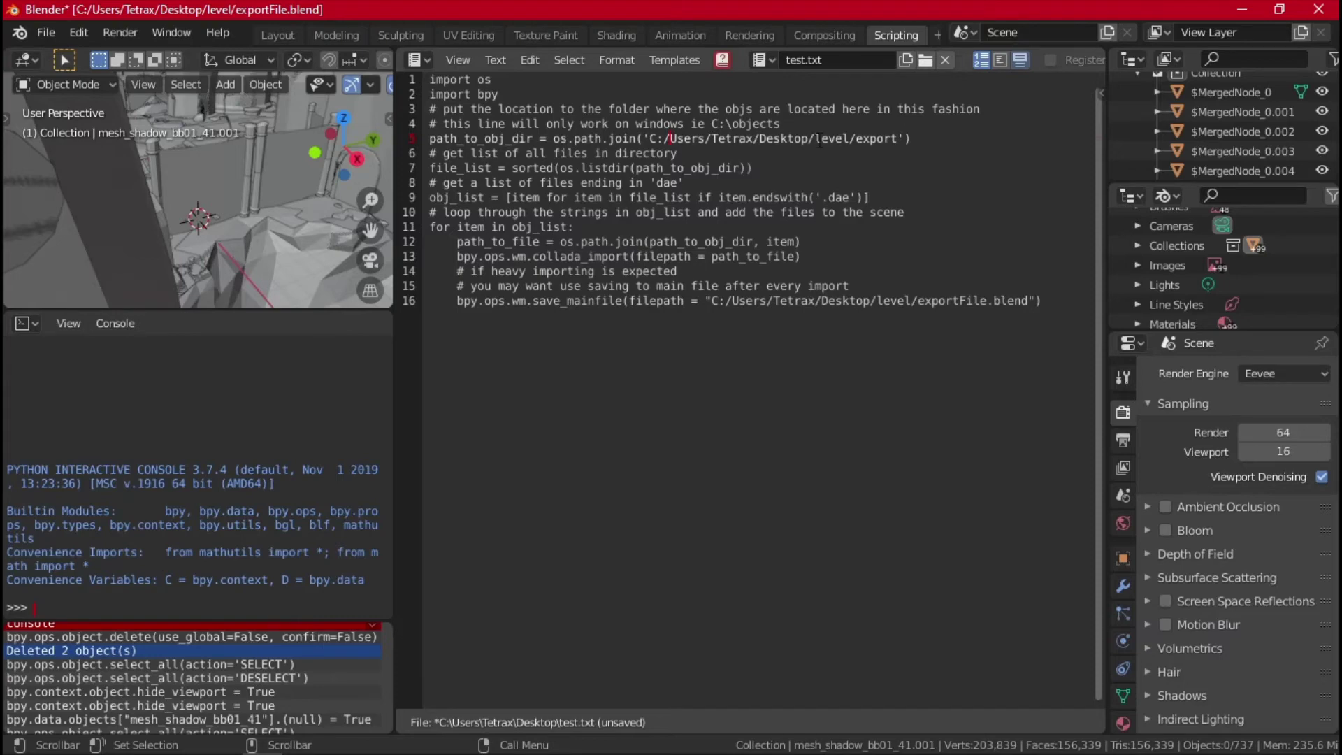
Step: Look through the Desktop's level\export folder in File Explorer to check the location used by the script, and close the window
key("super+e")
left_click(476, 200)
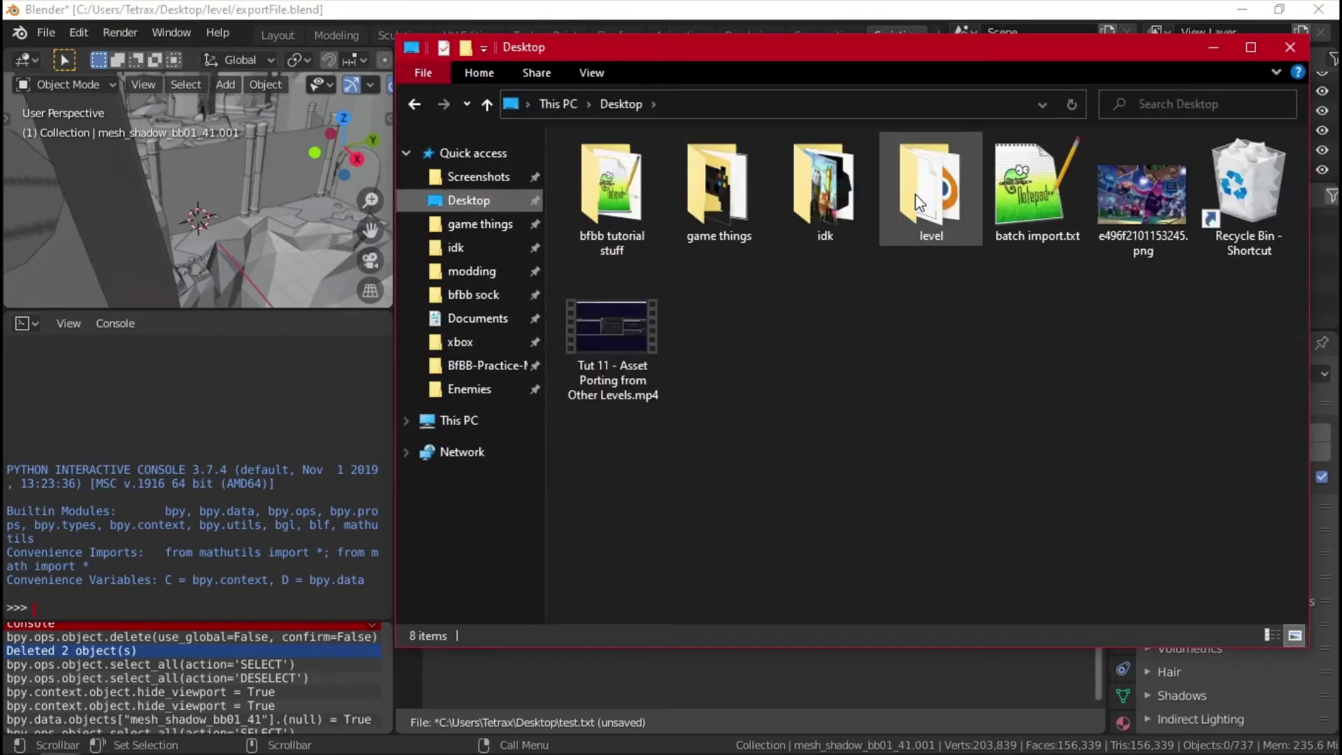
double_click(920, 195)
double_click(614, 189)
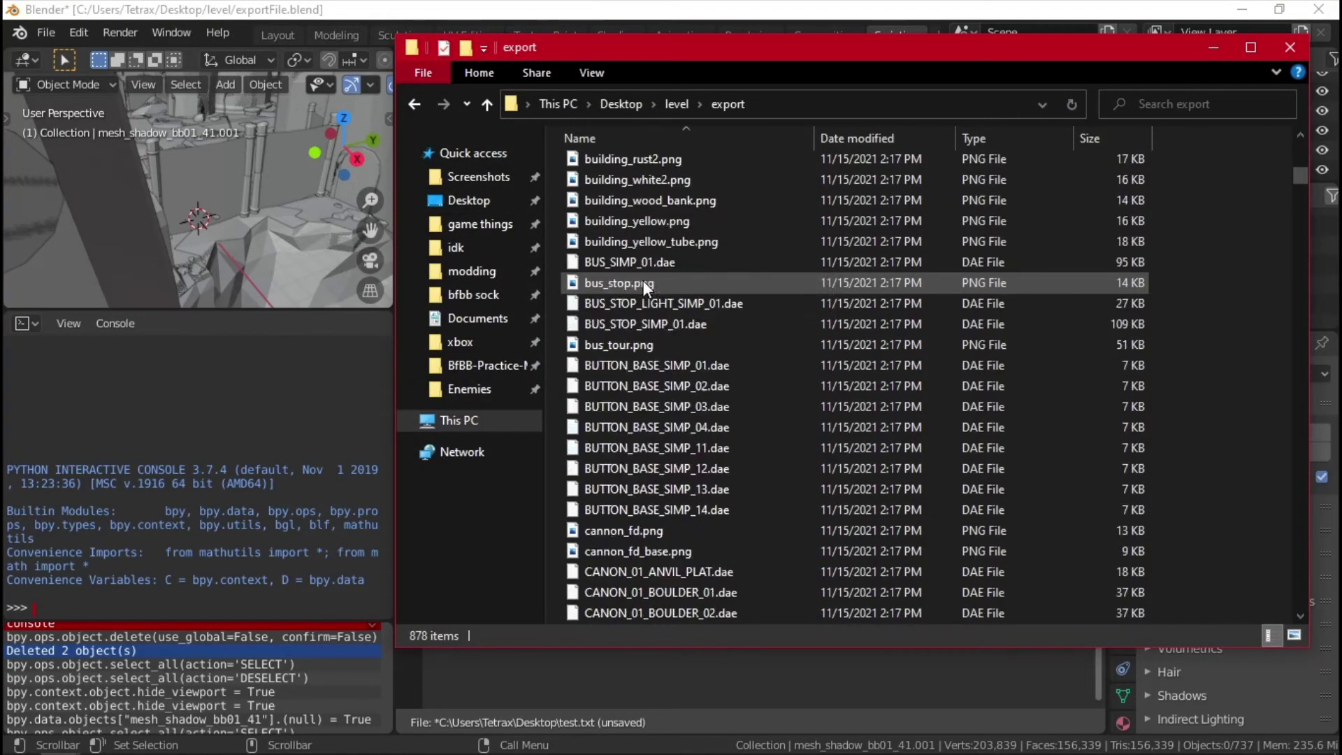
scroll(643, 280, "down", 20)
left_click(1291, 48)
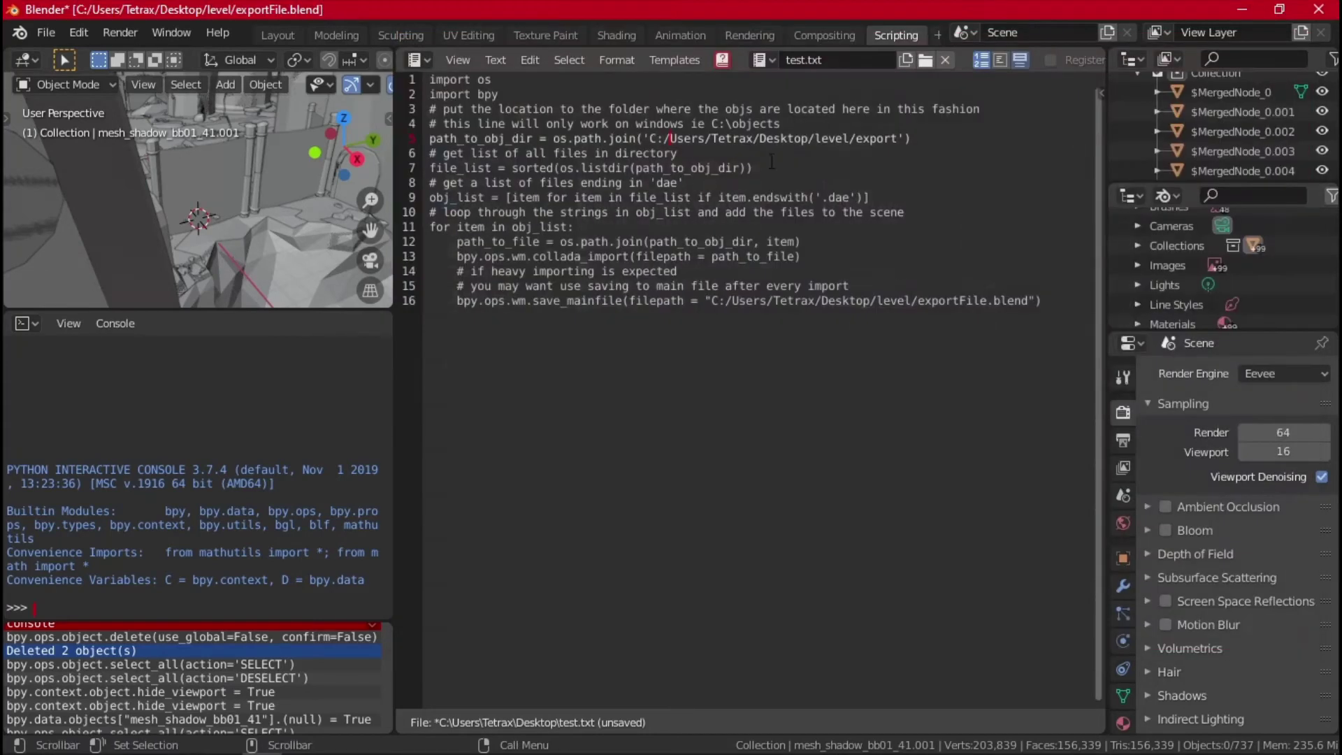
Step: Locate the Run Script command and examine the script line that saves exportFile.blend after every import
left_click(495, 60)
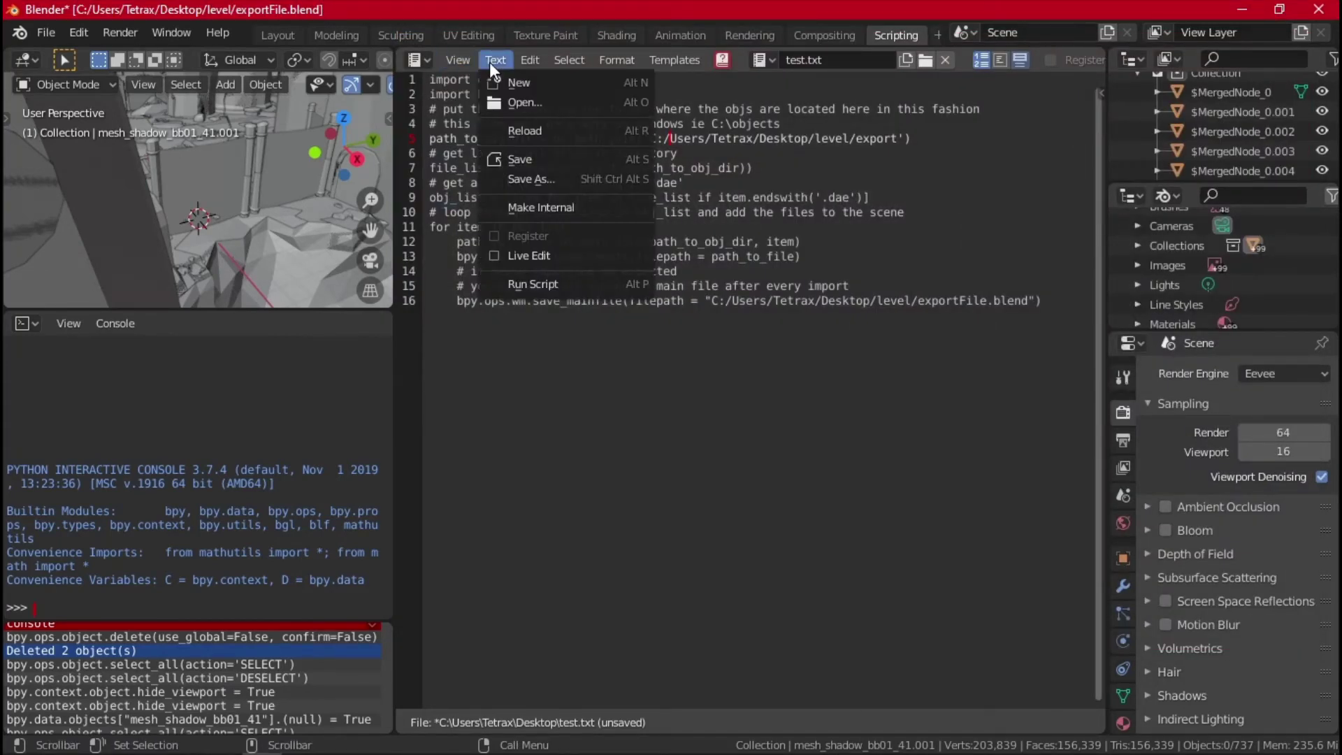
left_click(489, 61)
left_click(490, 62)
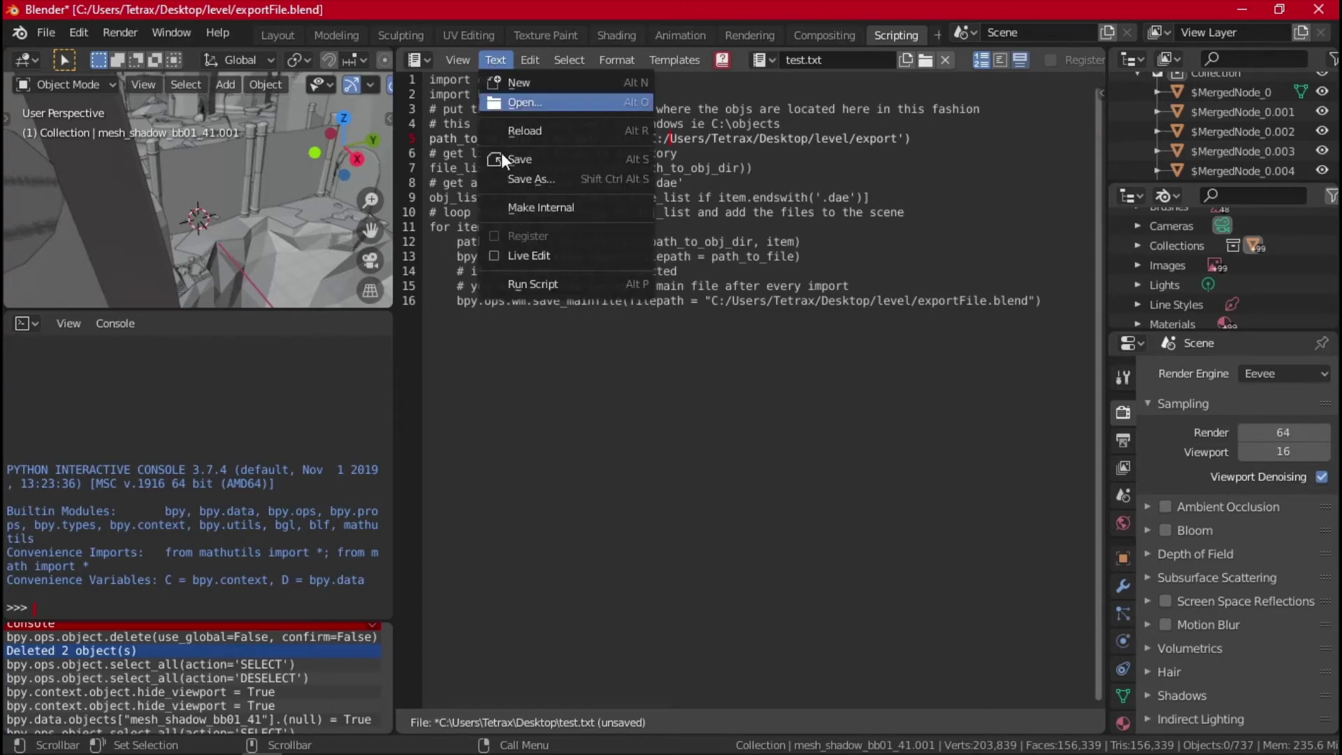
left_click(552, 287)
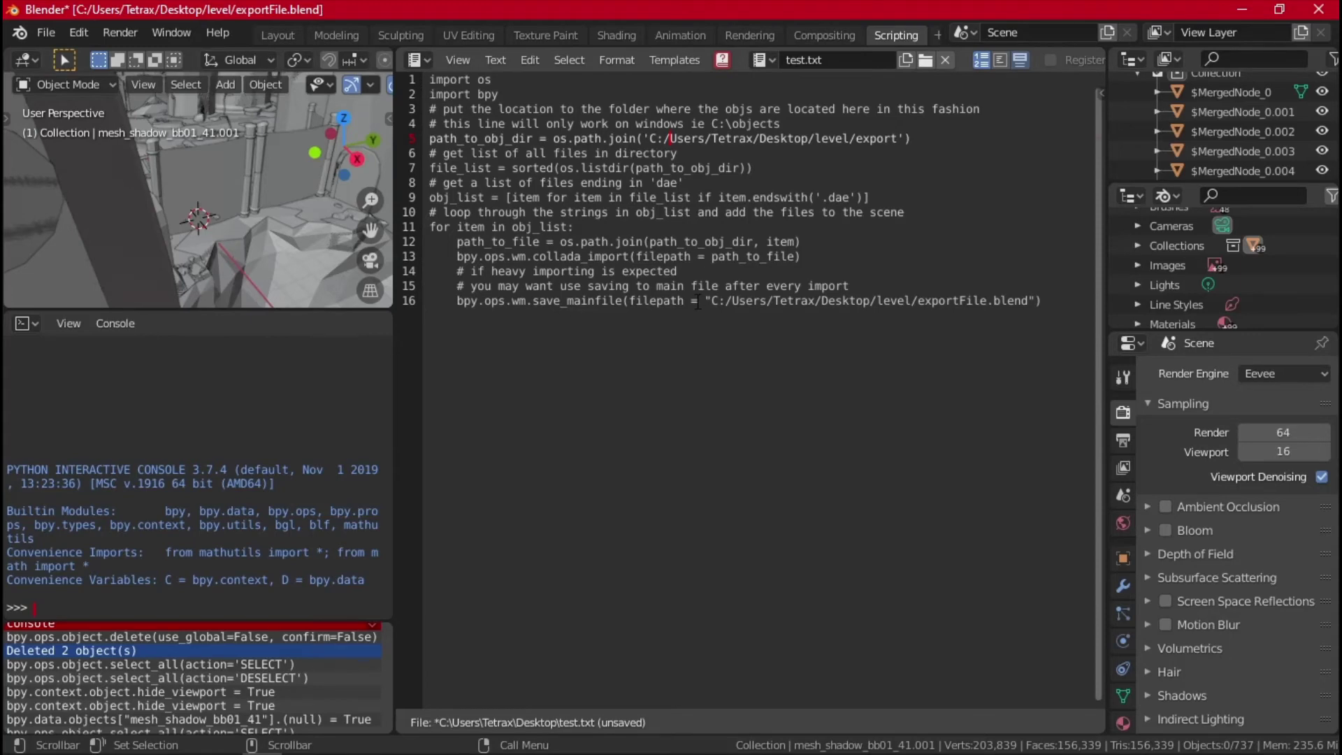
left_click(612, 301)
left_click(803, 285)
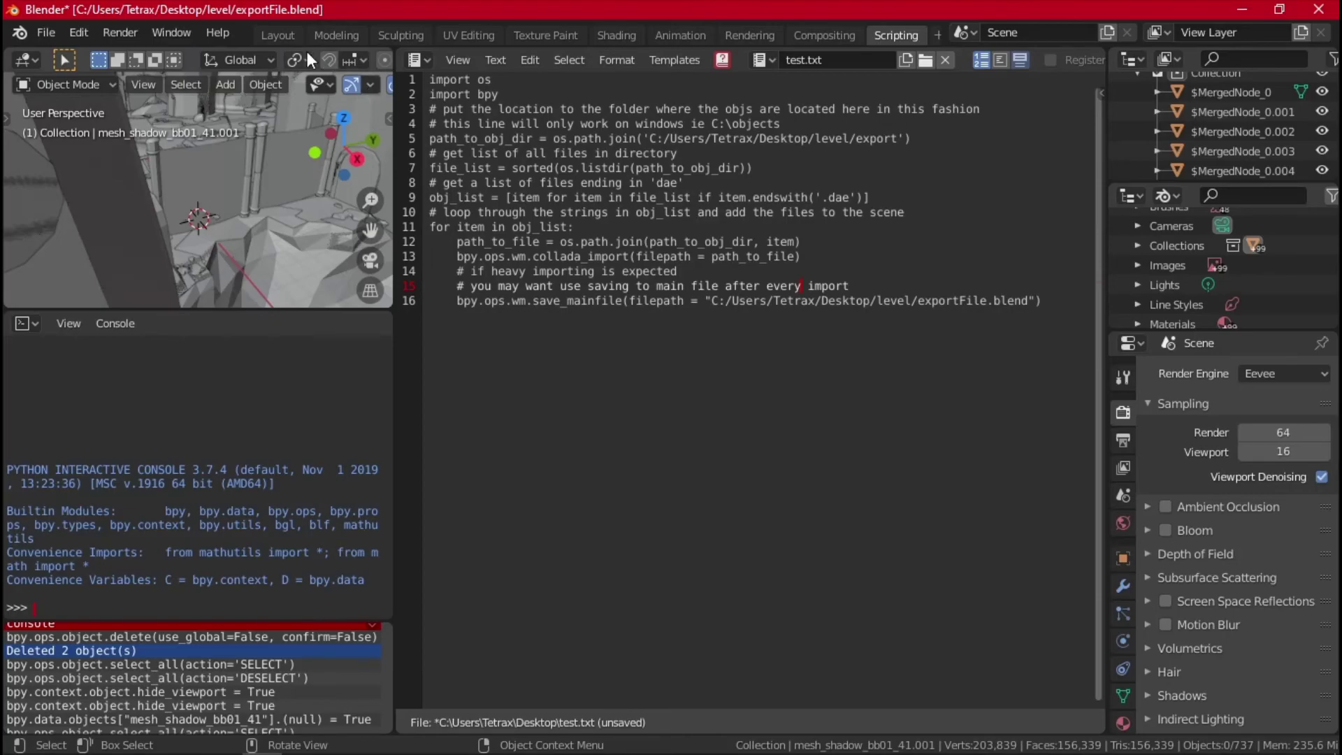
Step: Return to the Layout workspace and inspect the imported assets around the downtown buildings
left_click(271, 37)
middle_click_drag(707, 262, 720, 333)
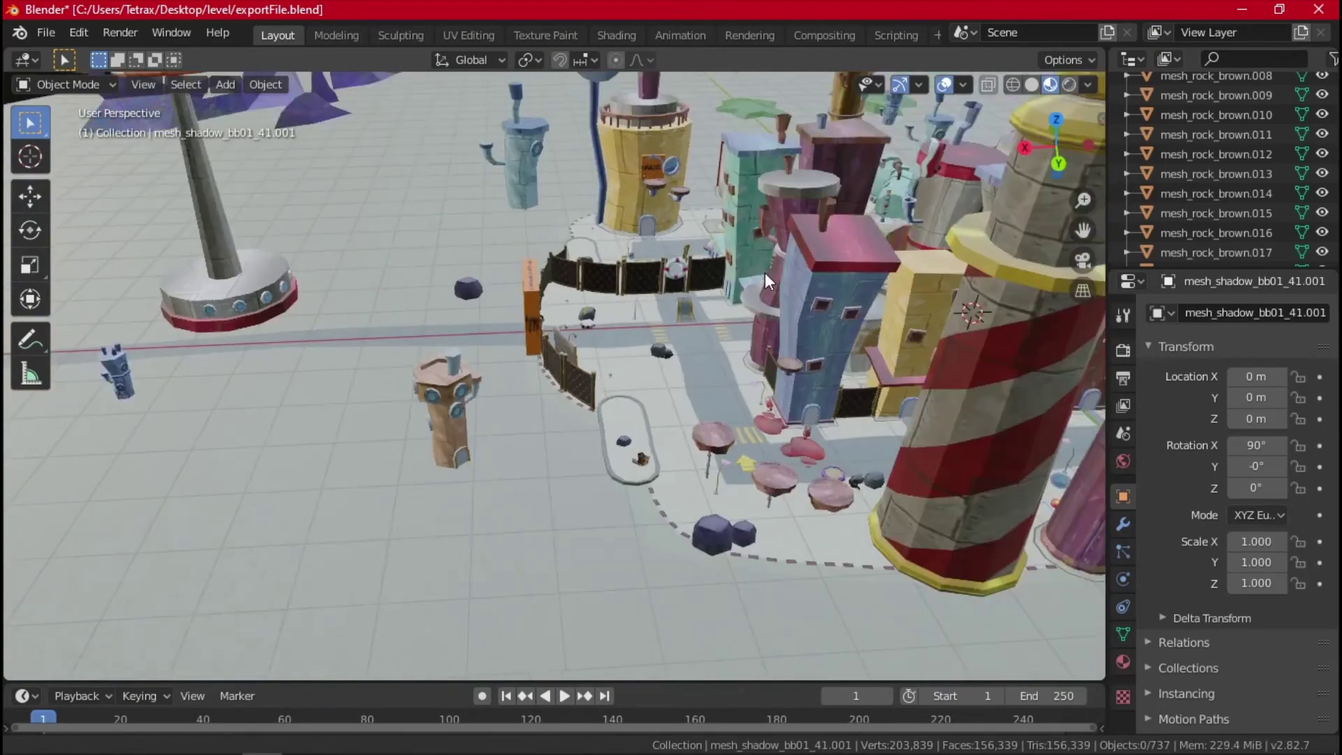
middle_click_drag(765, 273, 496, 274)
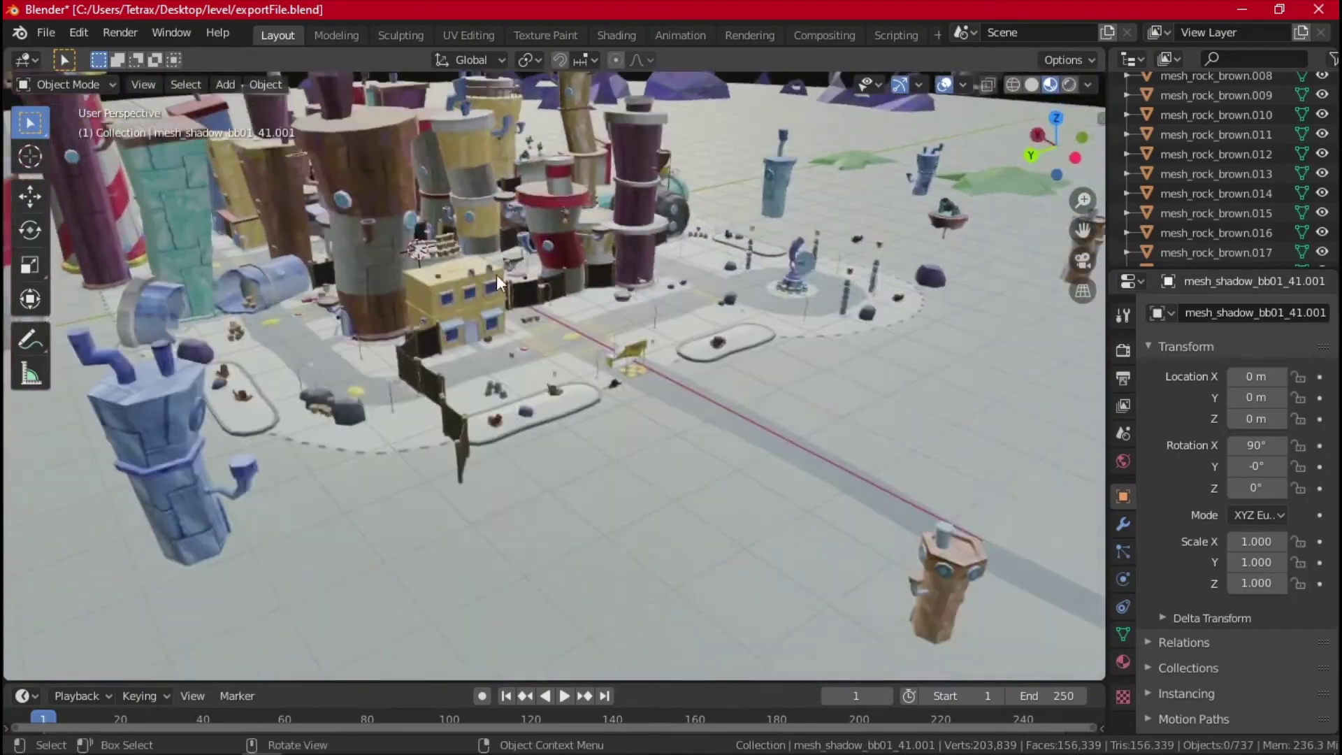
scroll(545, 284, "up", 3)
Step: Open the level\export folder on the Desktop in a new File Explorer window
key("super+e")
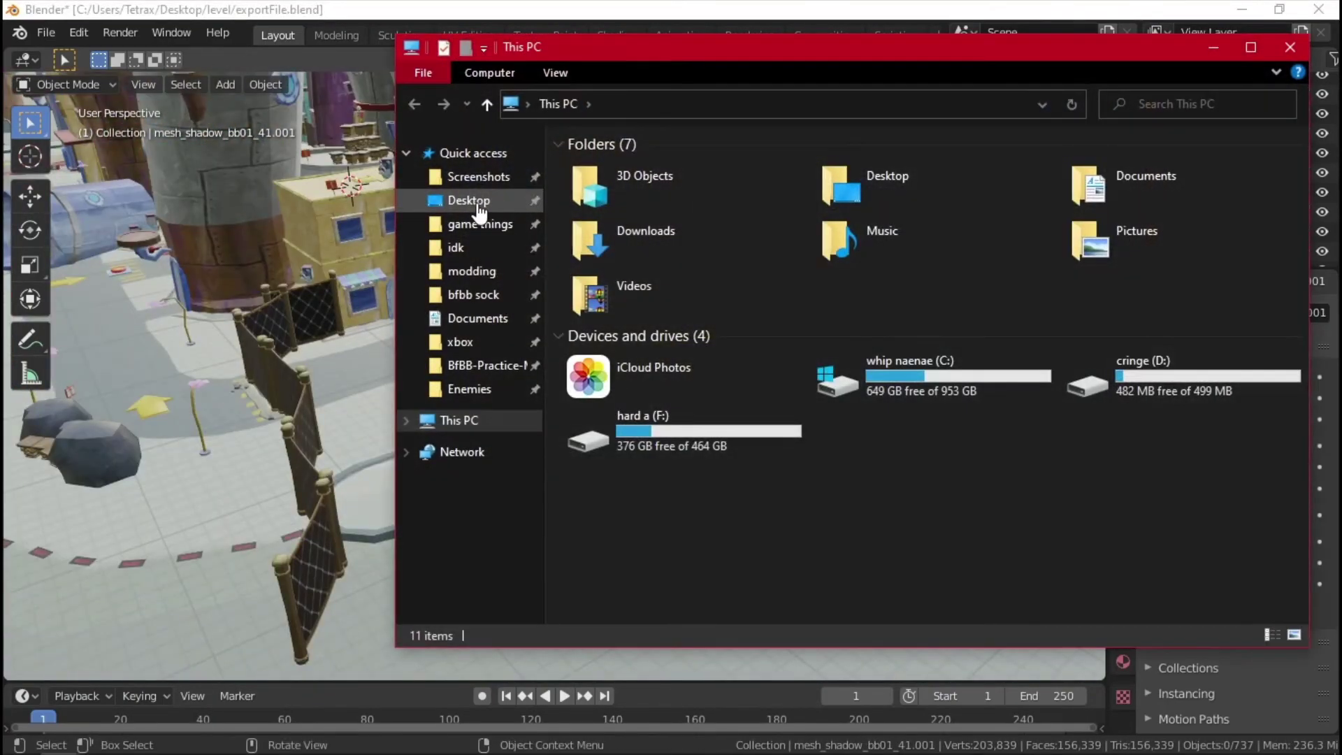
left_click(472, 203)
left_click(929, 192)
double_click(928, 192)
double_click(563, 209)
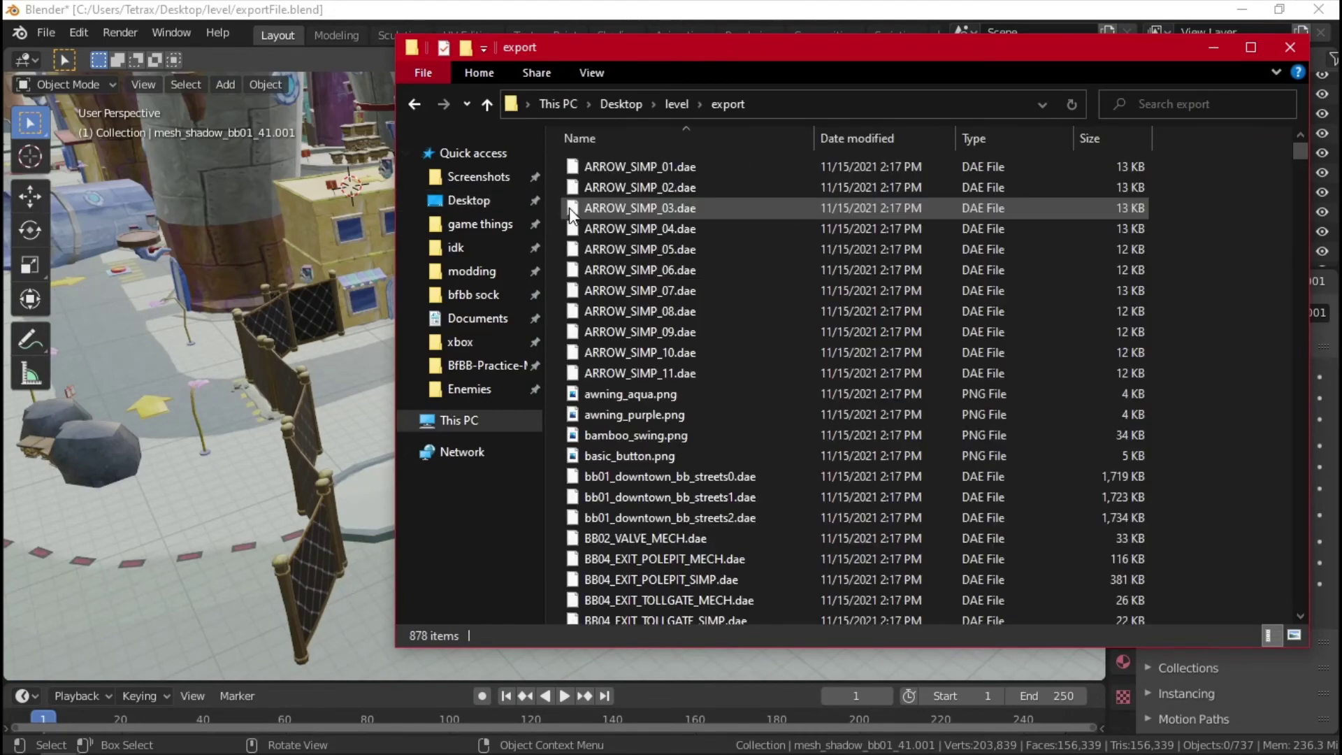
Step: Sort the exported files by type, select all DAE files to check their count, and minimize the folder window
left_click(1004, 146)
left_click(930, 175)
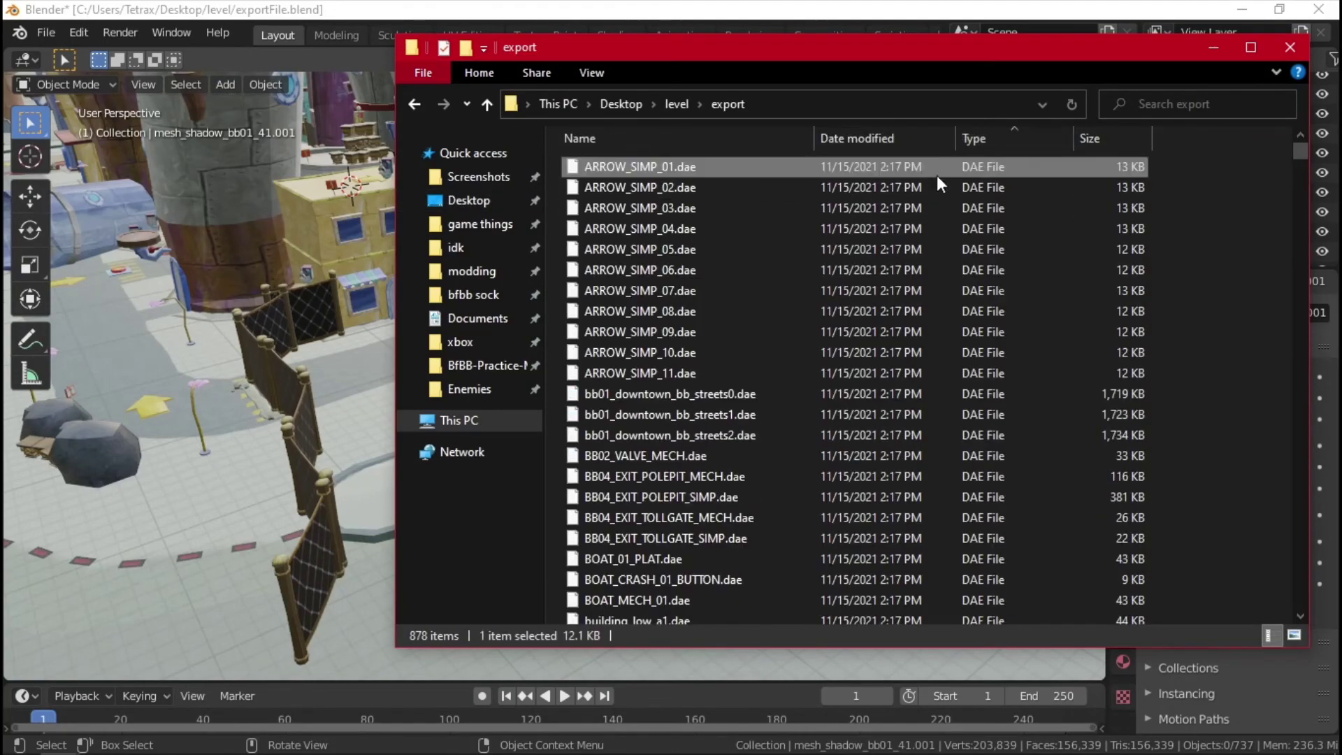
left_click_drag(1300, 150, 1285, 536)
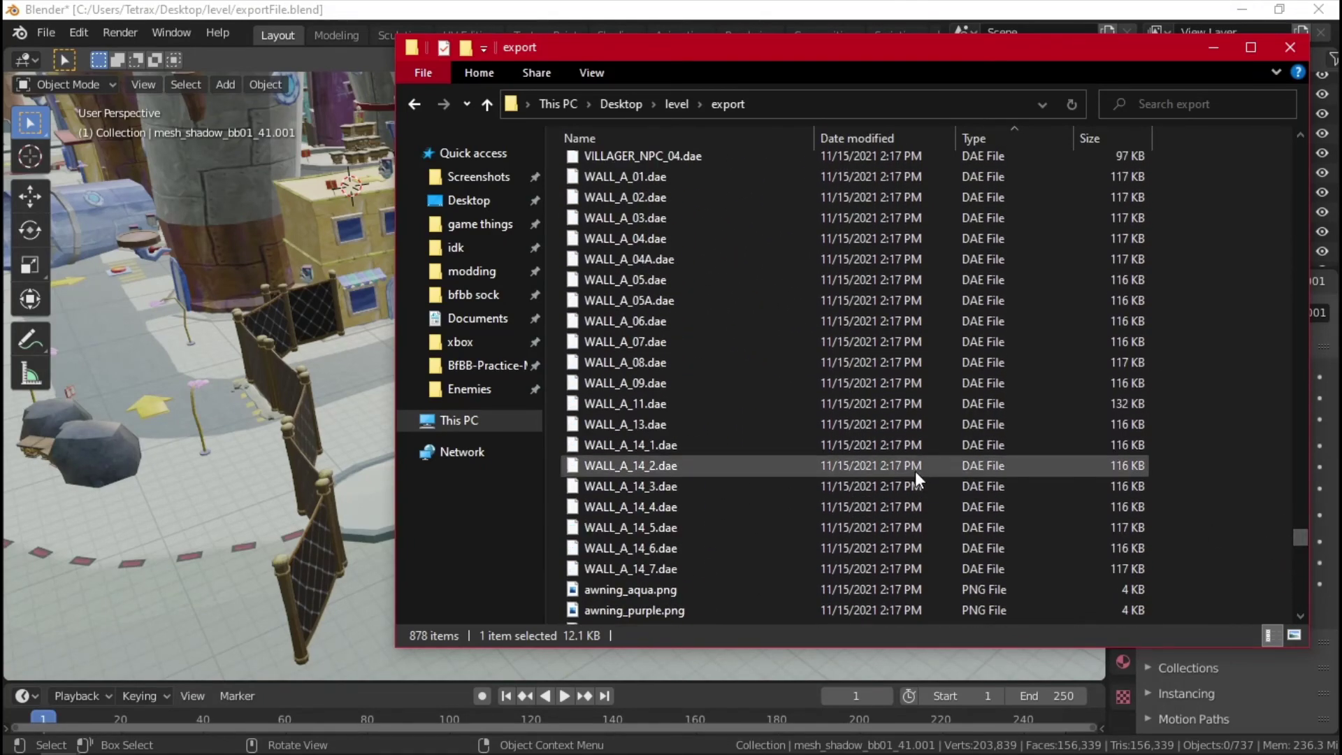
left_click(914, 570, "shift")
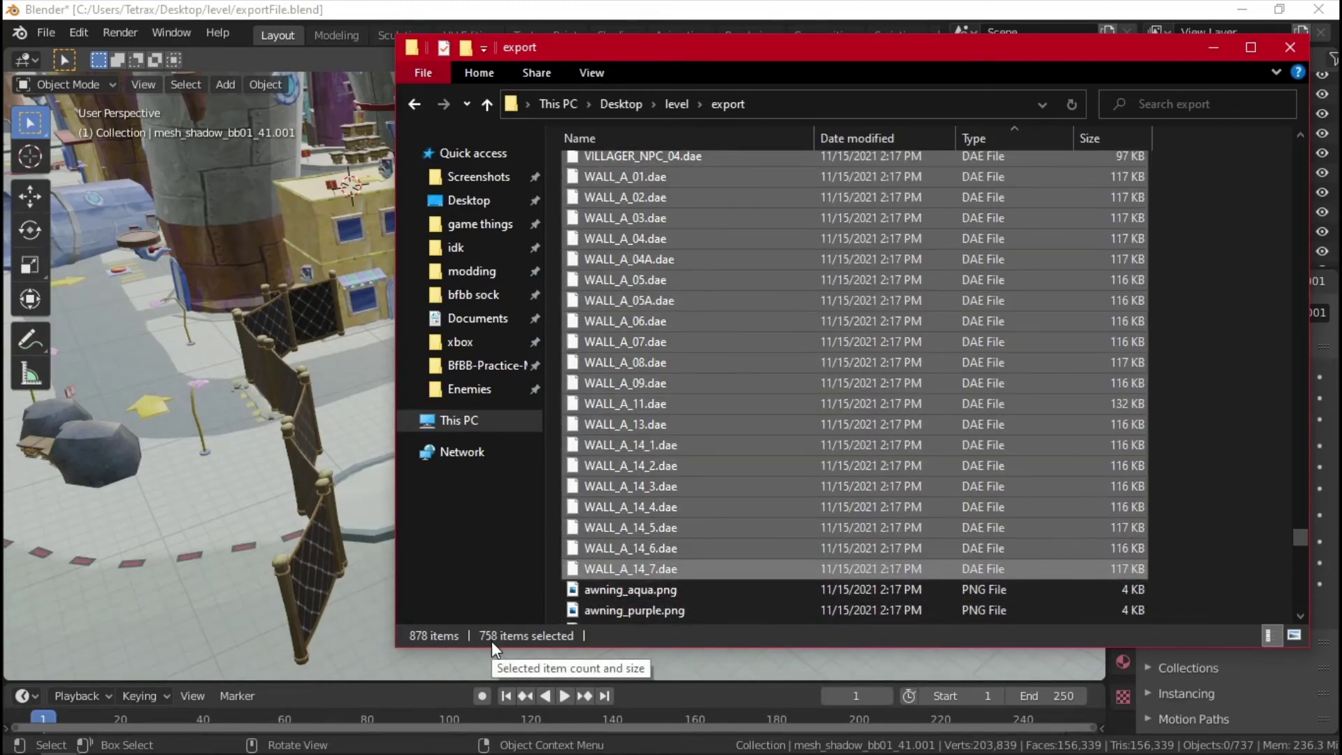
left_click(493, 565)
left_click(1214, 48)
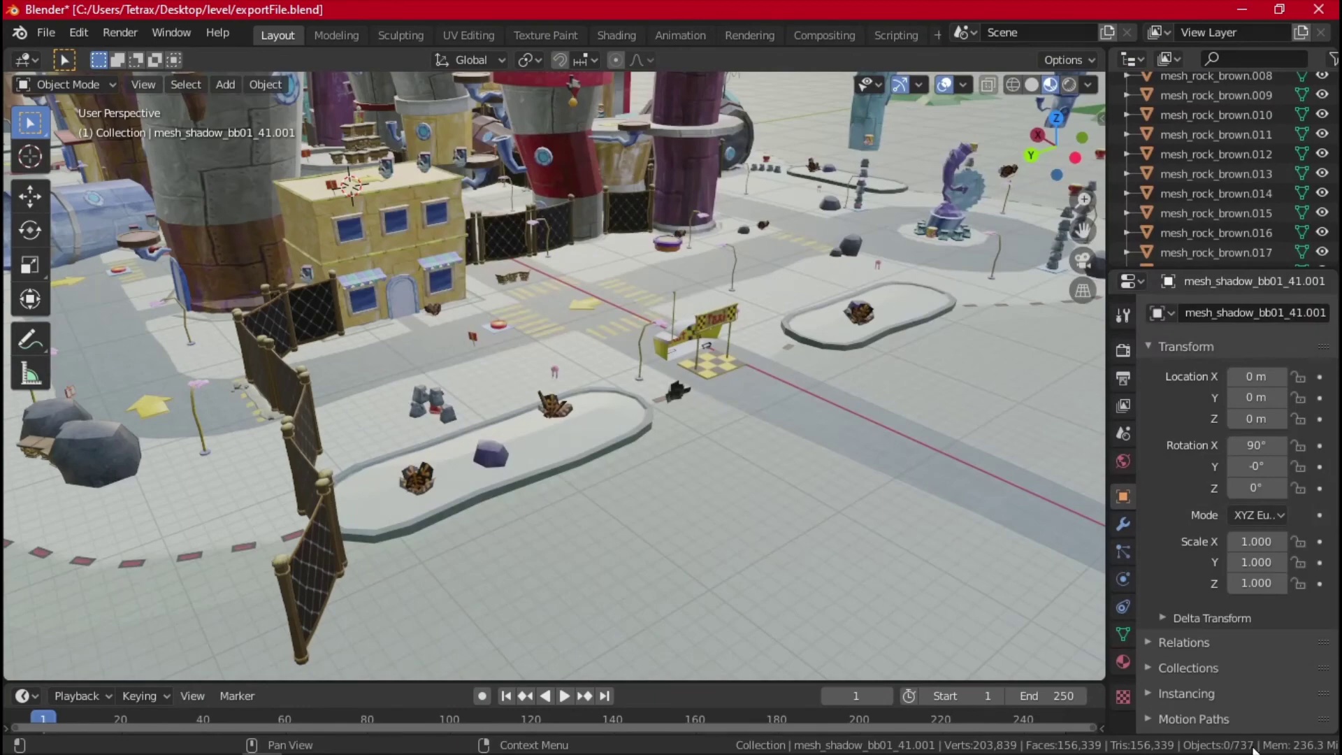
Step: Examine the imported props, fences and buildings across the downtown scene from several angles
middle_click_drag(781, 175, 814, 307)
middle_click_drag(565, 328, 673, 308, "shift")
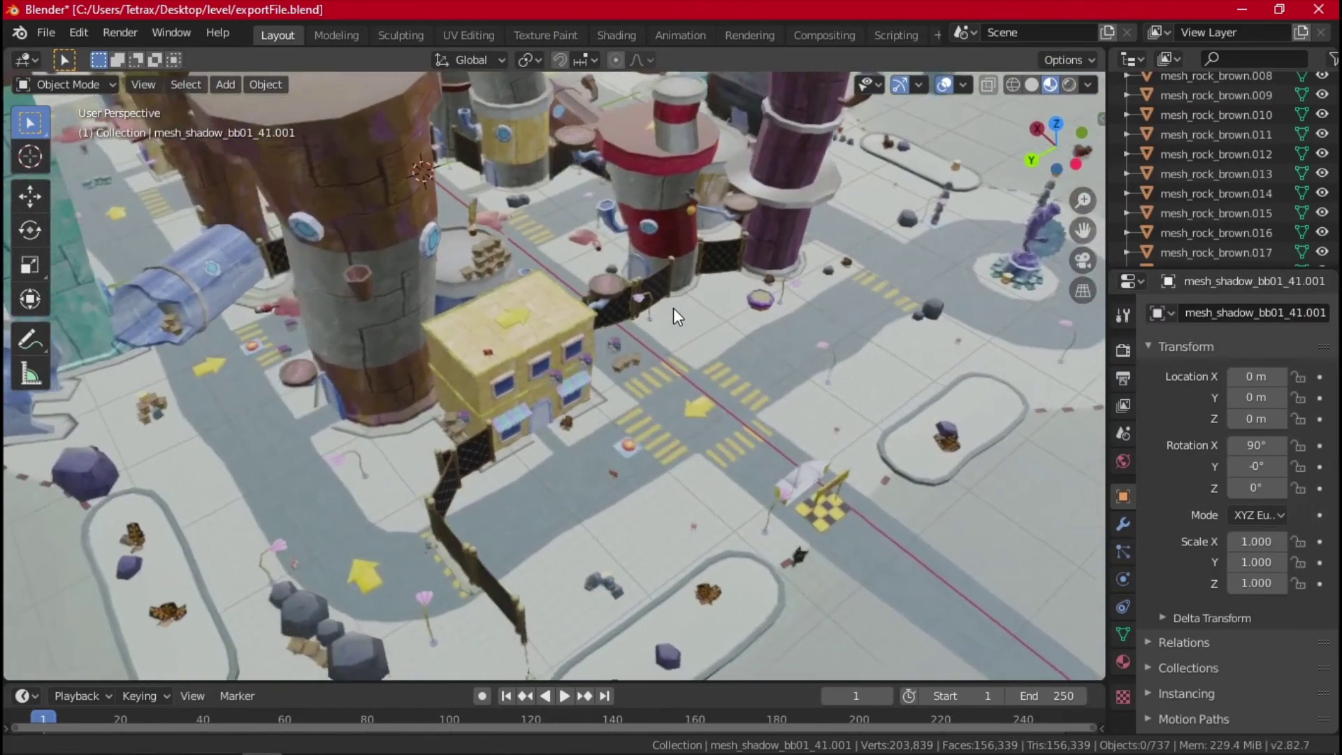
scroll(673, 308, "down", 10)
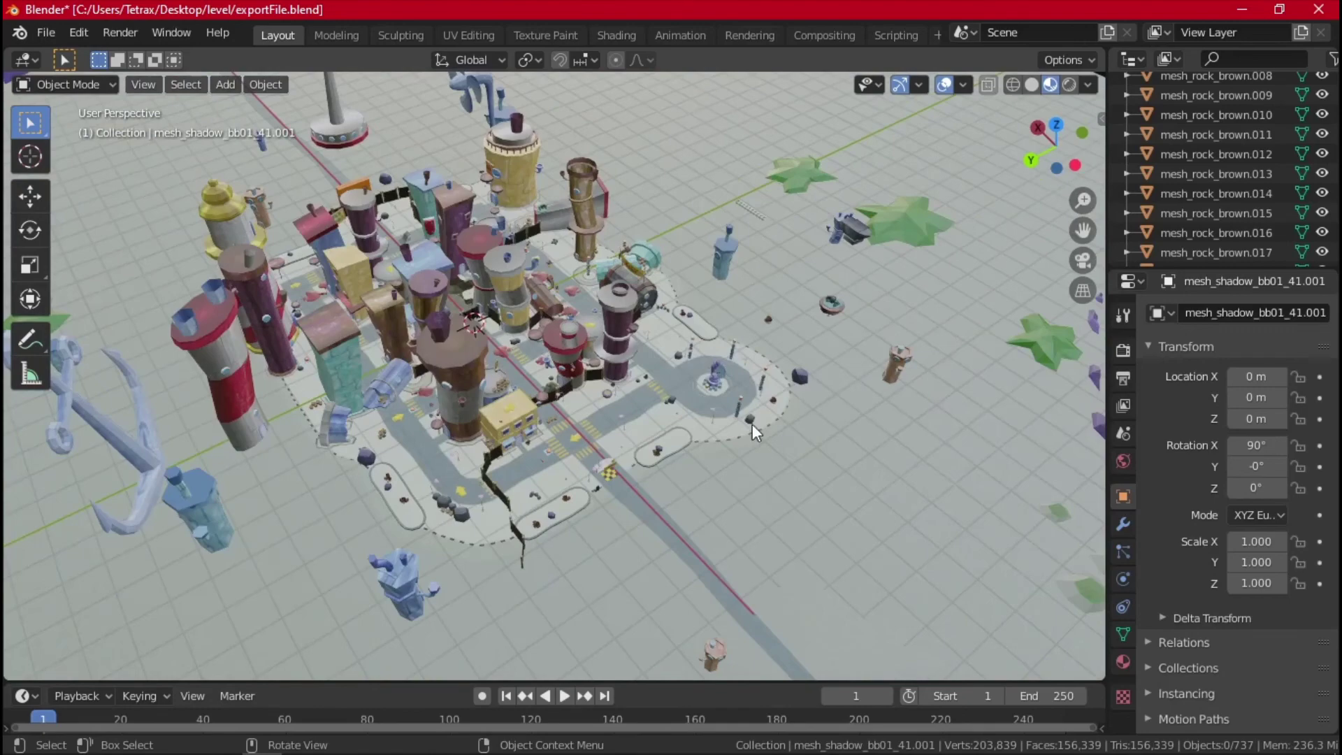
scroll(752, 424, "up", 10)
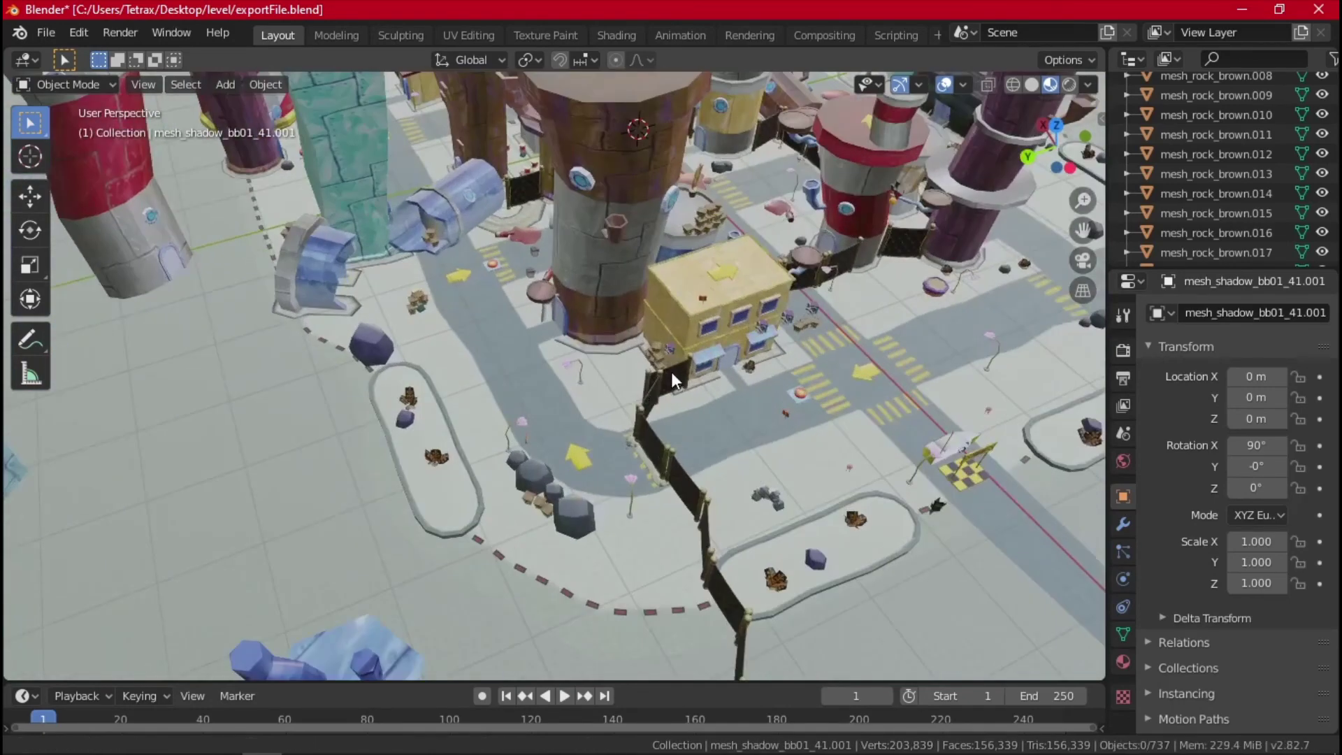
middle_click_drag(671, 372, 459, 363)
middle_click_drag(512, 304, 699, 184)
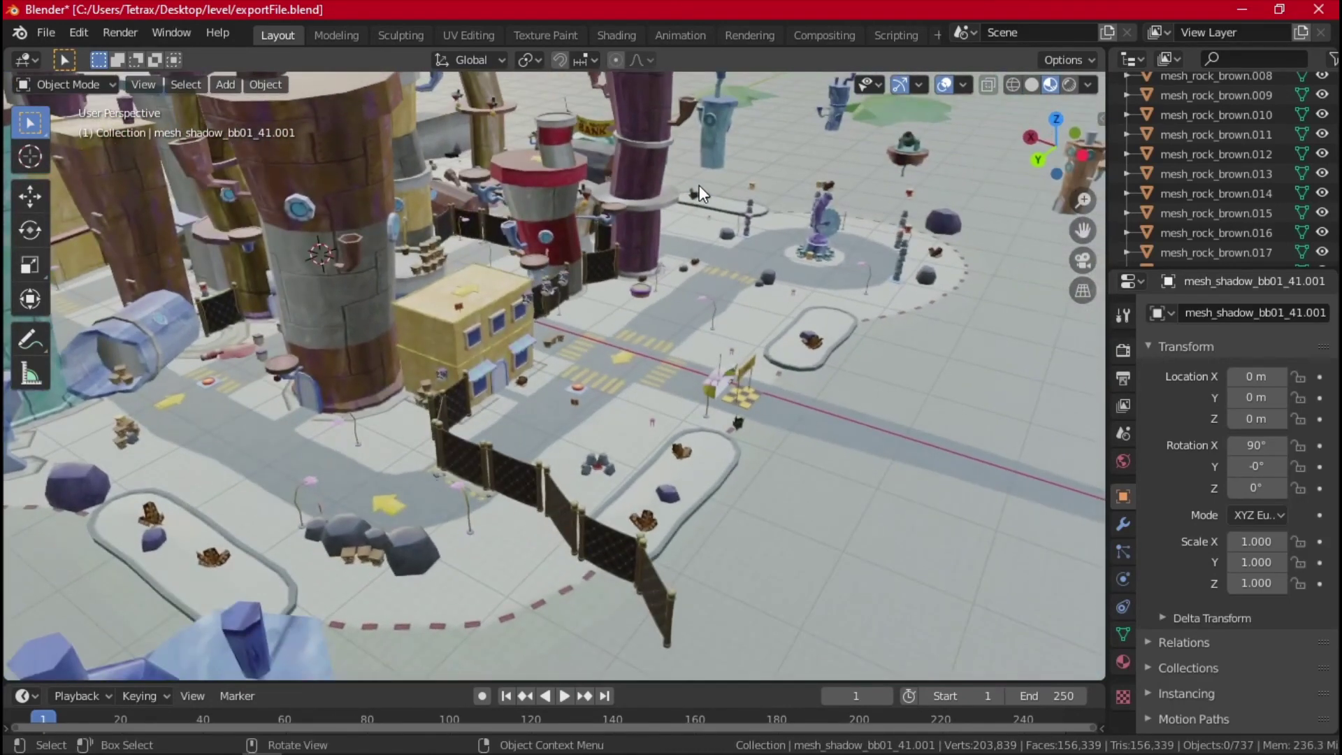